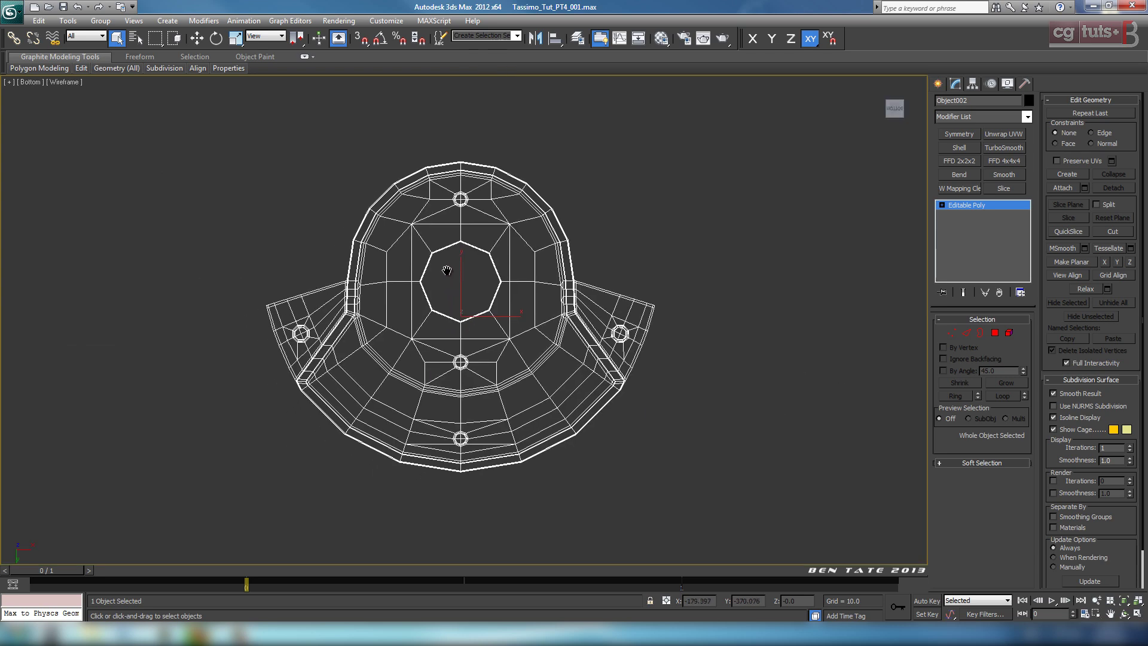
# Check the reference photo of the coffee machine's spout and underside, then return to the model in 3ds Max.
pyautogui.scroll(3, 546, 308)
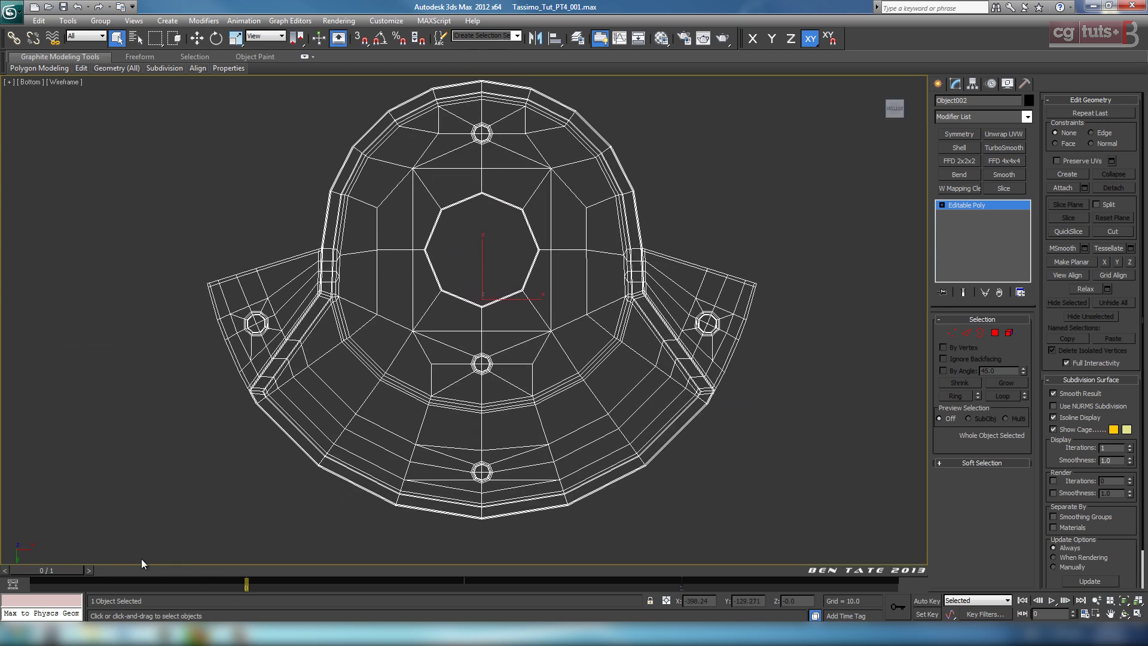
pyautogui.moveTo(127, 634)
pyautogui.click(262, 570)
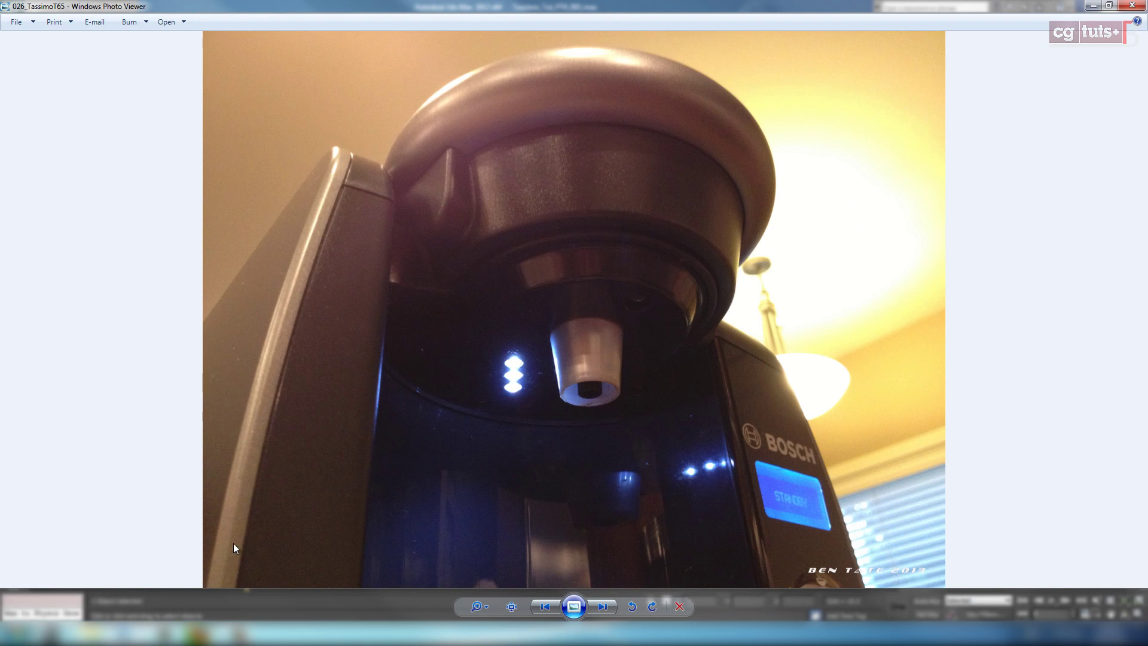
pyautogui.click(1092, 7)
pyautogui.scroll(4, 604, 272)
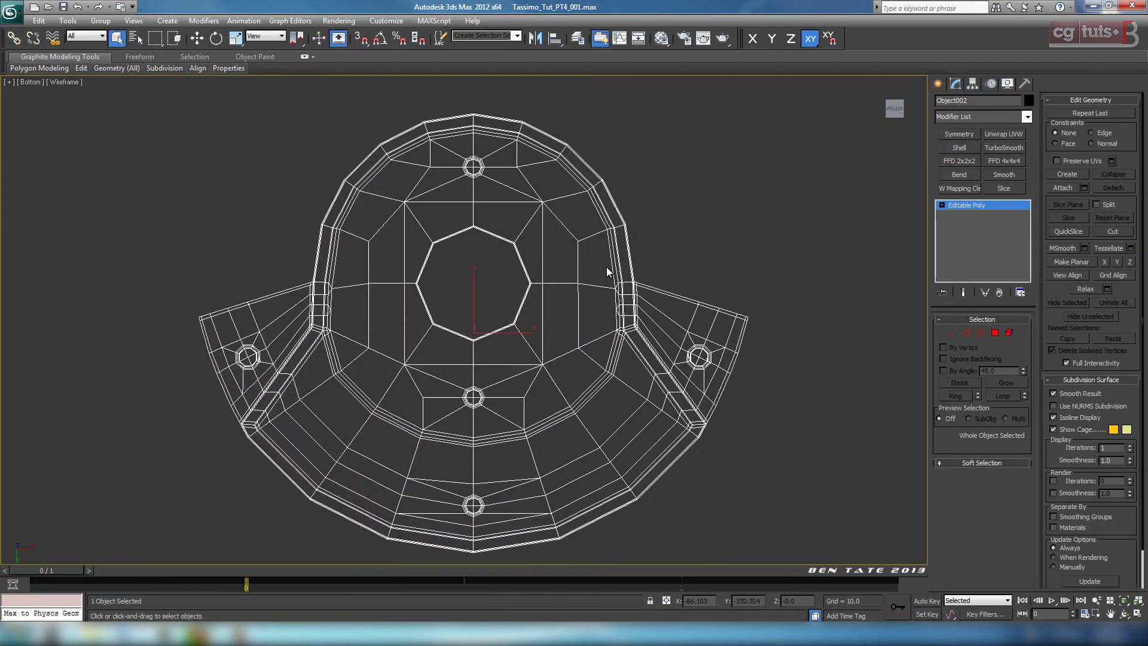
# Draw a circle spline with a radius of about 6.6 in the centre of the octagonal opening.
pyautogui.scroll(5, 548, 239)
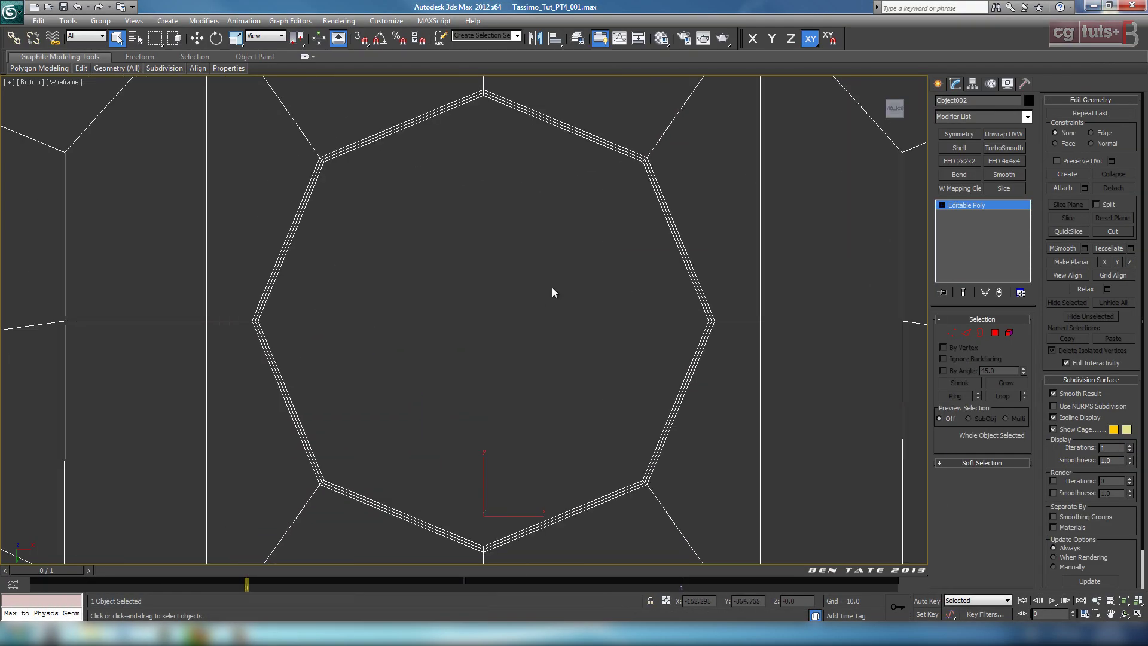
pyautogui.click(938, 84)
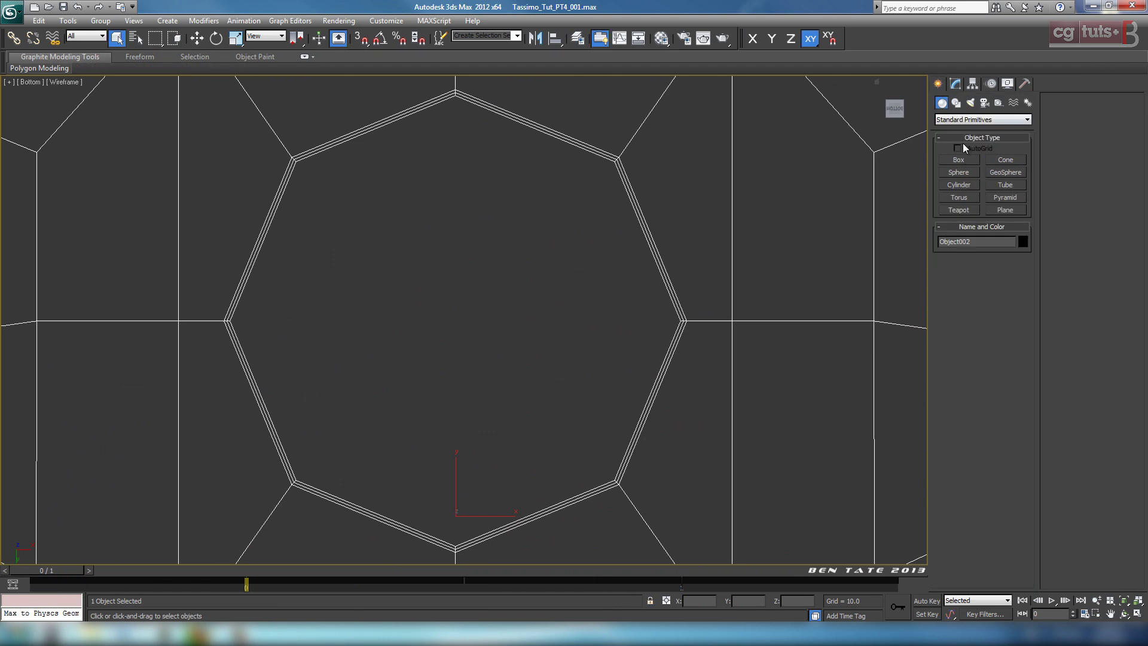
pyautogui.click(957, 103)
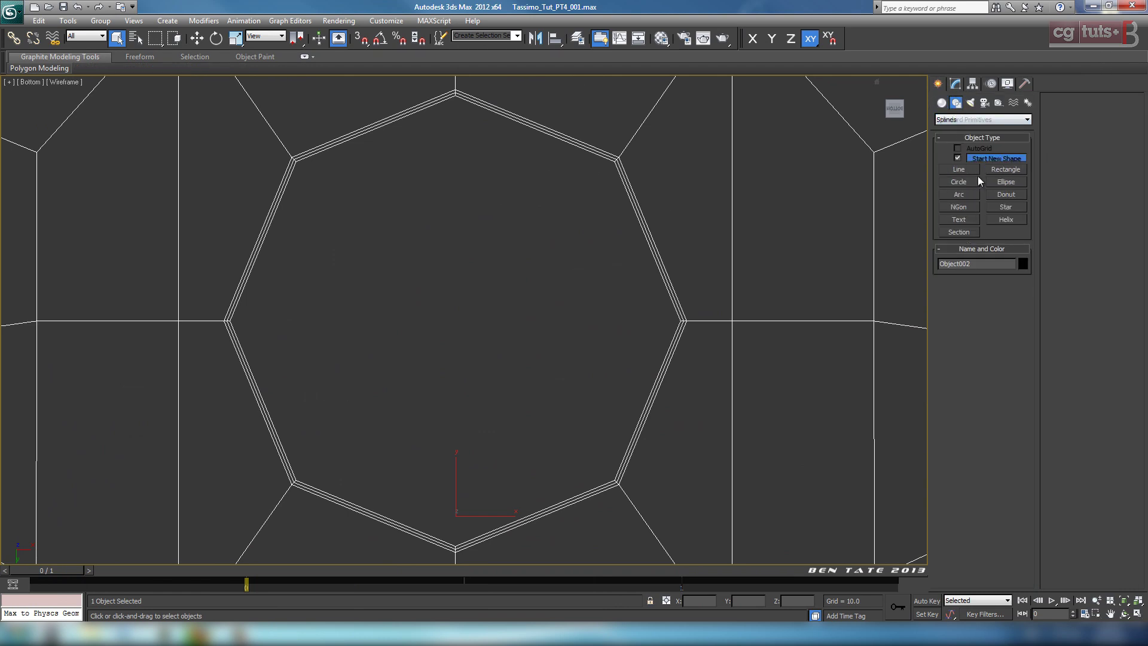
pyautogui.click(959, 182)
pyautogui.moveTo(705, 267)
pyautogui.mouseDown(button='middle')
pyautogui.moveTo(707, 236)
pyautogui.moveTo(705, 248)
pyautogui.mouseUp(button='middle')
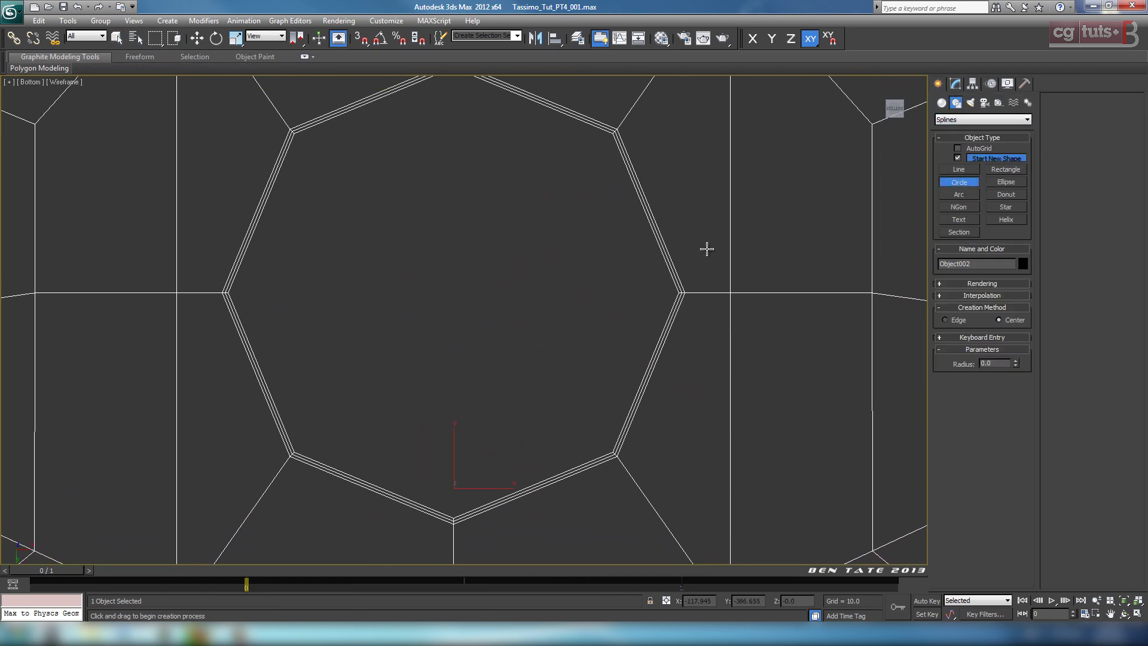
pyautogui.moveTo(455, 287); pyautogui.dragTo(454, 323)
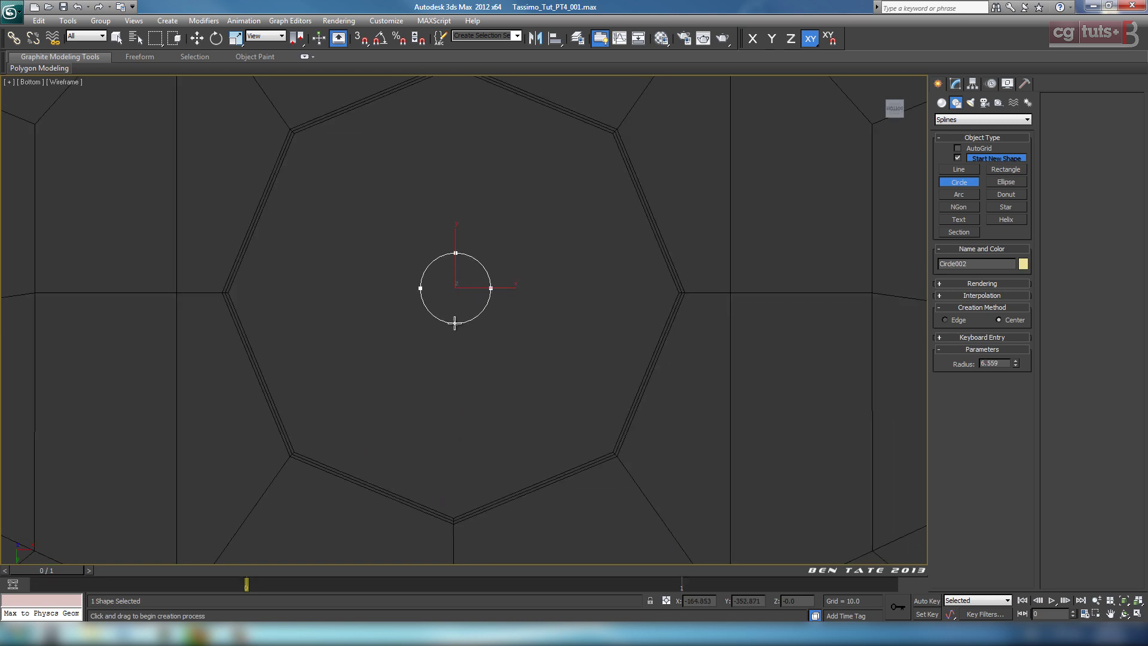
# Reduce the circle's interpolation steps so that it becomes an eight-sided outline.
pyautogui.click(981, 295)
pyautogui.rightClick(1012, 308)
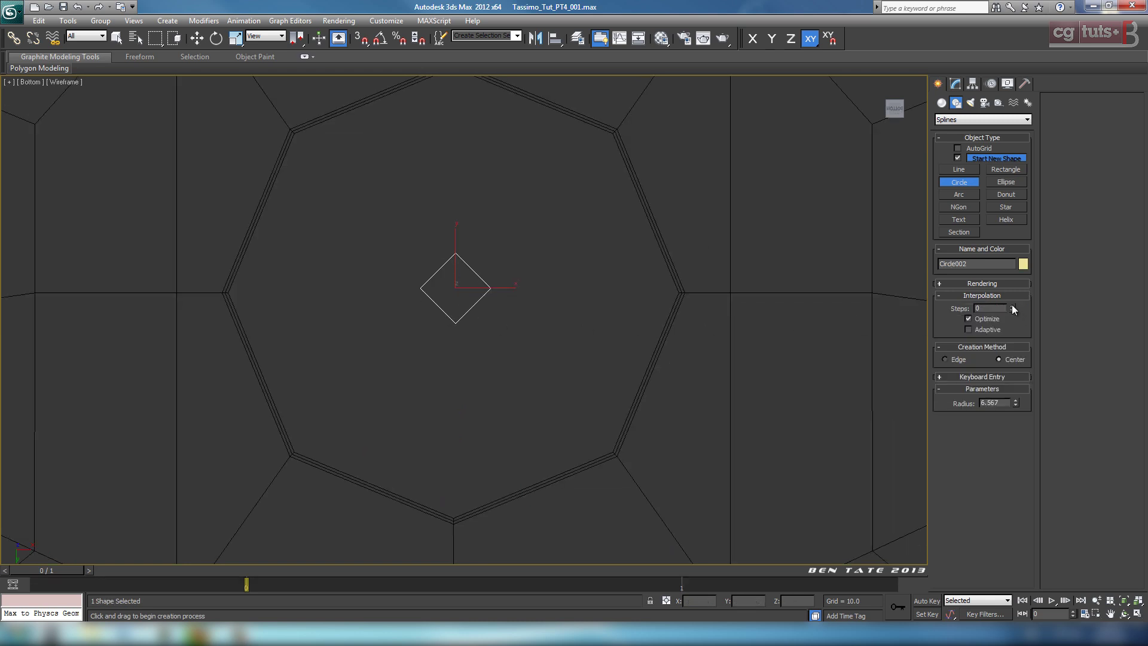
pyautogui.click(1012, 305)
# Move the circle onto the small hole just below the octagonal opening and centre it there for size comparison.
pyautogui.moveTo(610, 287); pyautogui.dragTo(605, 251, button='middle')
pyautogui.click(197, 39)
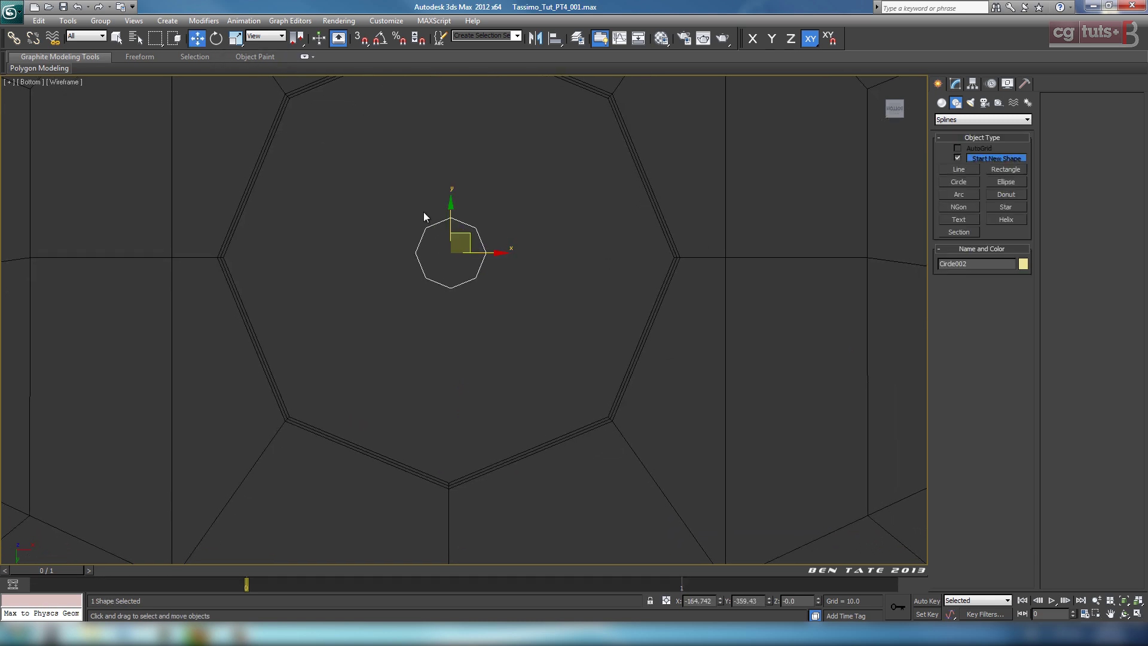
pyautogui.scroll(-3, 423, 213)
pyautogui.moveTo(491, 284); pyautogui.dragTo(491, 213, button='middle')
pyautogui.moveTo(465, 162); pyautogui.dragTo(472, 393)
pyautogui.moveTo(505, 401); pyautogui.dragTo(576, 366, button='middle')
pyautogui.scroll(5, 489, 284)
pyautogui.scroll(2, 617, 353)
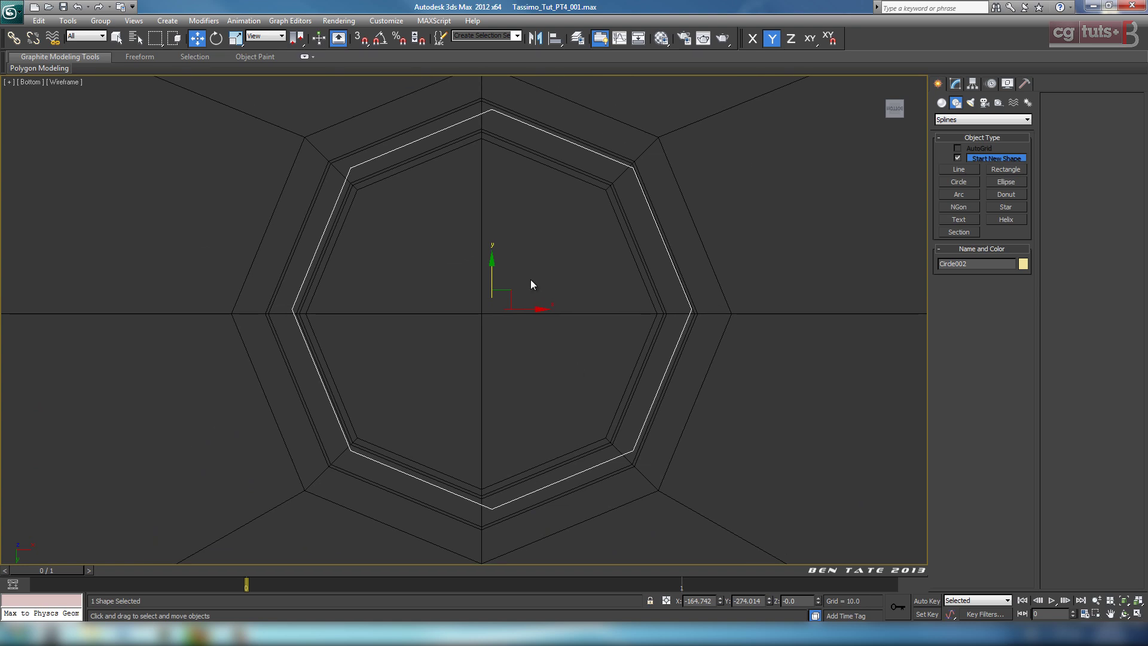
pyautogui.moveTo(512, 289); pyautogui.dragTo(500, 294)
pyautogui.scroll(-2, 463, 240)
pyautogui.moveTo(650, 266); pyautogui.dragTo(614, 230, button='middle')
# Try radii of 7 and 6.5 on the circle to compare it with the small hole's edges.
pyautogui.click(957, 84)
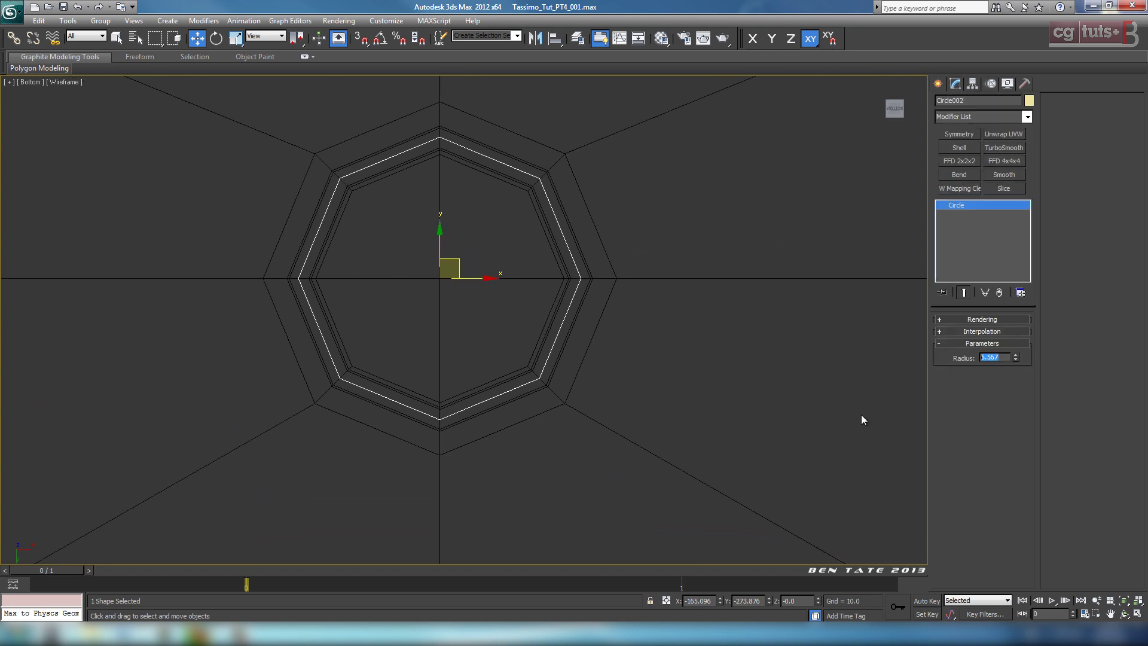
pyautogui.write('7')
pyautogui.press('Return')
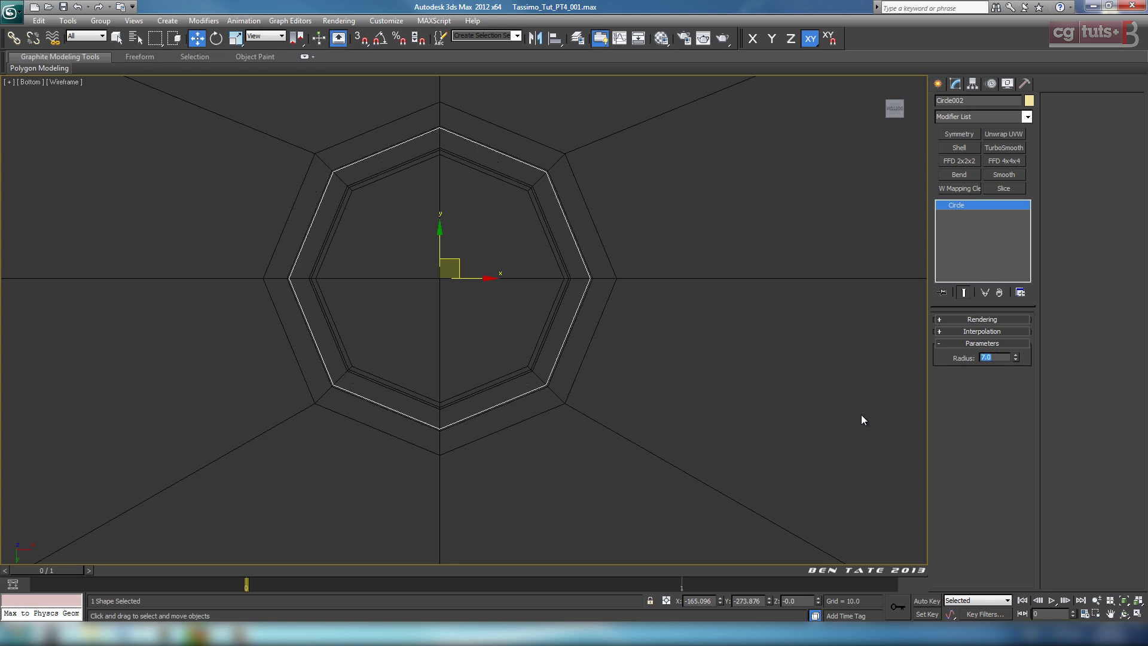
pyautogui.moveTo(702, 371); pyautogui.dragTo(700, 395, button='middle')
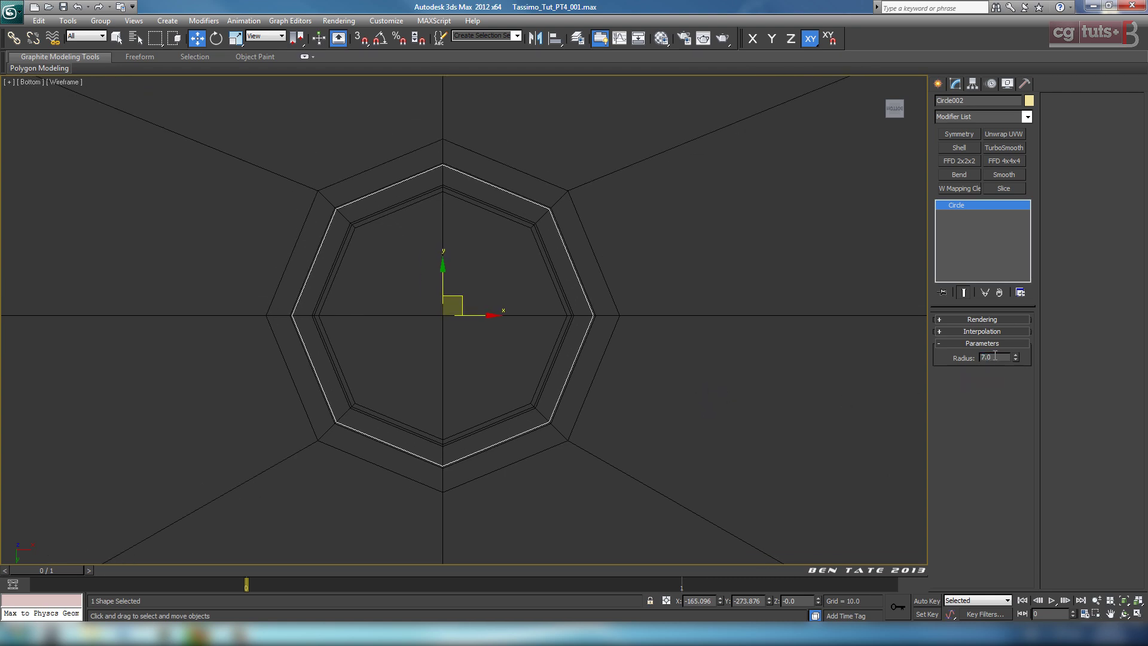
pyautogui.write('6.5')
pyautogui.press('Return')
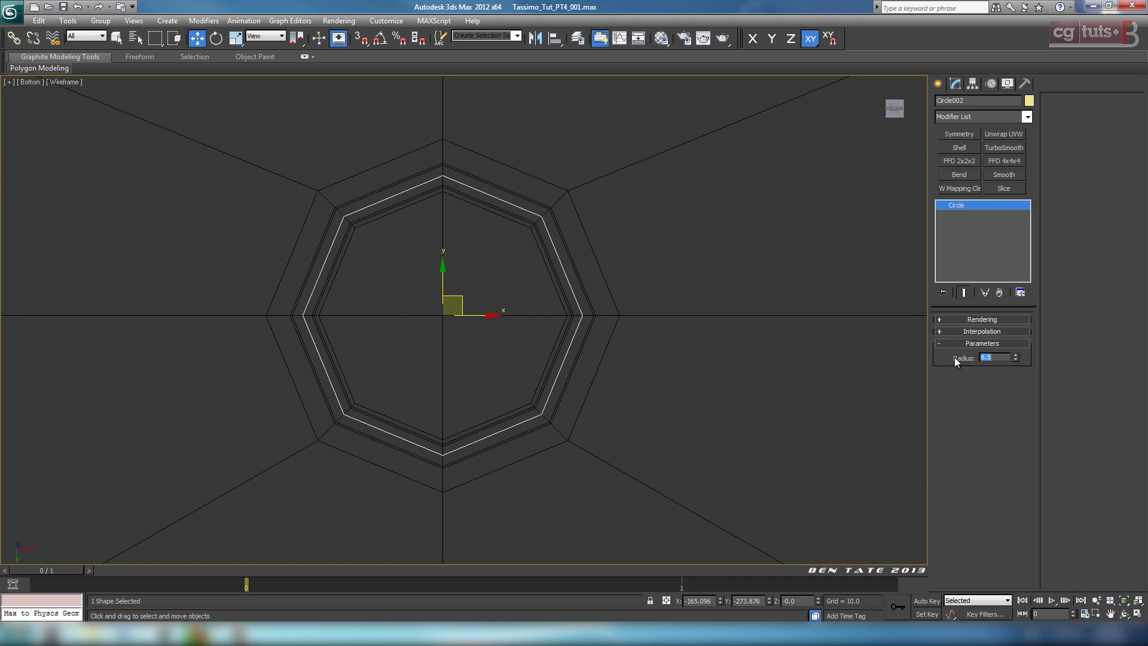
# Set the circle's radius to 6.2.
pyautogui.scroll(-10, 708, 303)
pyautogui.moveTo(665, 281); pyautogui.dragTo(651, 279, button='middle')
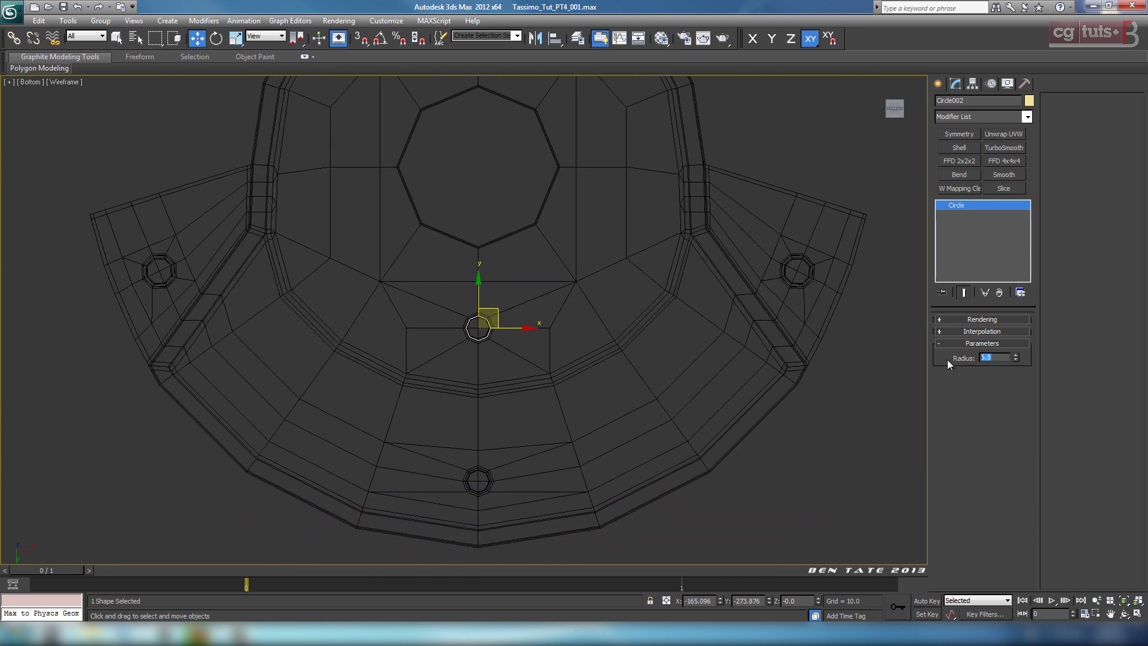
pyautogui.write('6.2')
pyautogui.press('Return')
# Move the circle vertically back to the centre of the octagonal opening.
pyautogui.moveTo(648, 314)
pyautogui.mouseDown(button='middle')
pyautogui.moveTo(643, 353)
pyautogui.moveTo(639, 267)
pyautogui.moveTo(633, 311)
pyautogui.mouseUp(button='middle')
pyautogui.scroll(2, 523, 268)
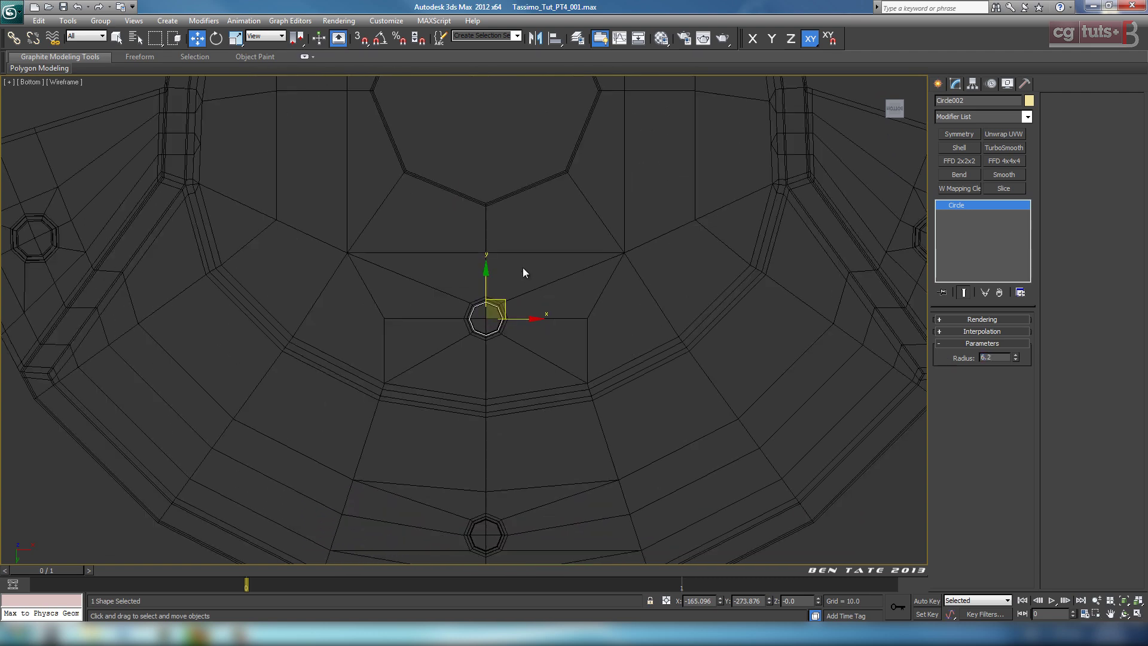
pyautogui.scroll(2, 518, 273)
pyautogui.moveTo(518, 275); pyautogui.dragTo(539, 394, button='middle')
pyautogui.moveTo(496, 415); pyautogui.dragTo(497, 129)
pyautogui.moveTo(527, 167); pyautogui.dragTo(519, 319, button='middle')
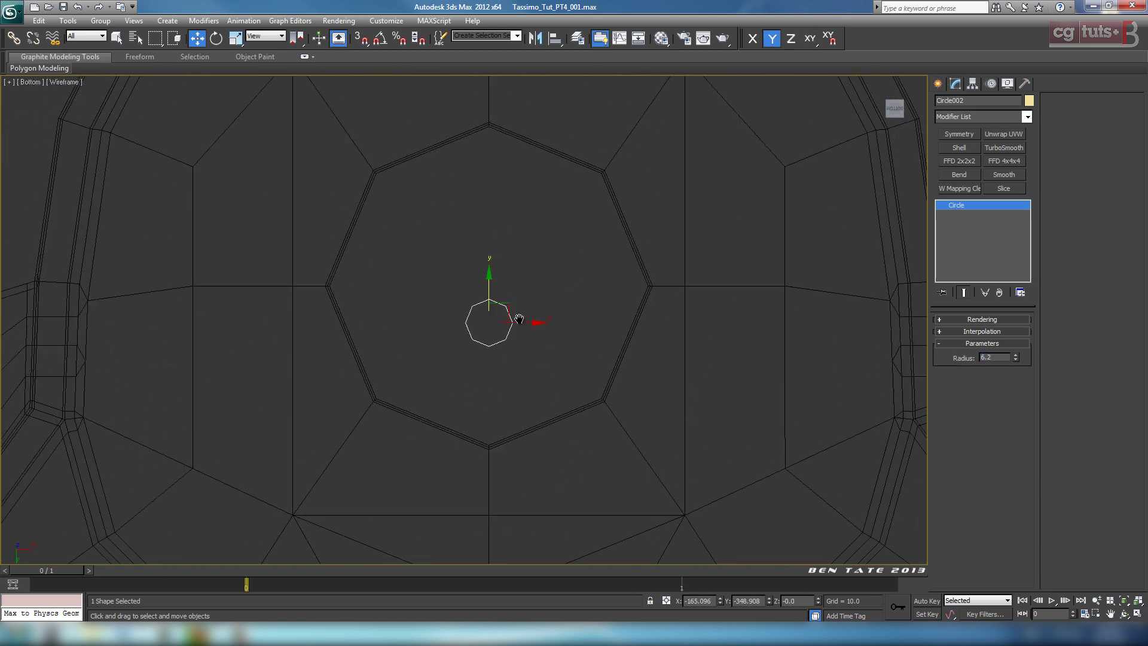
pyautogui.scroll(2, 489, 303)
pyautogui.moveTo(497, 305); pyautogui.dragTo(497, 251)
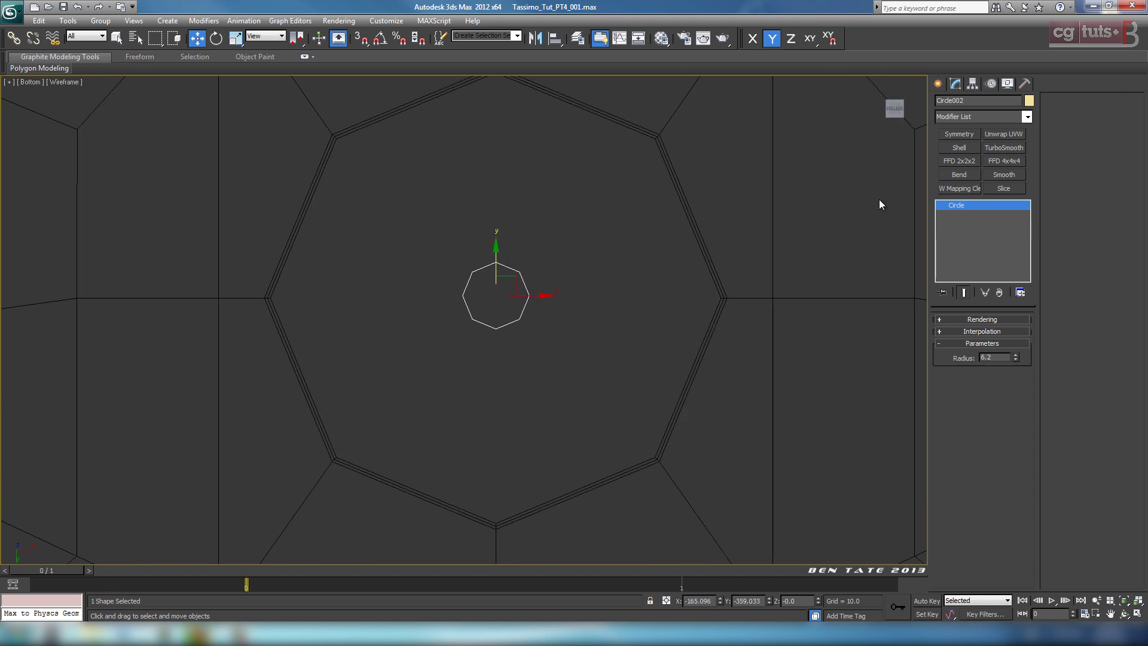
# Draw a plane over the circle and set its length and width to 20.
pyautogui.click(938, 84)
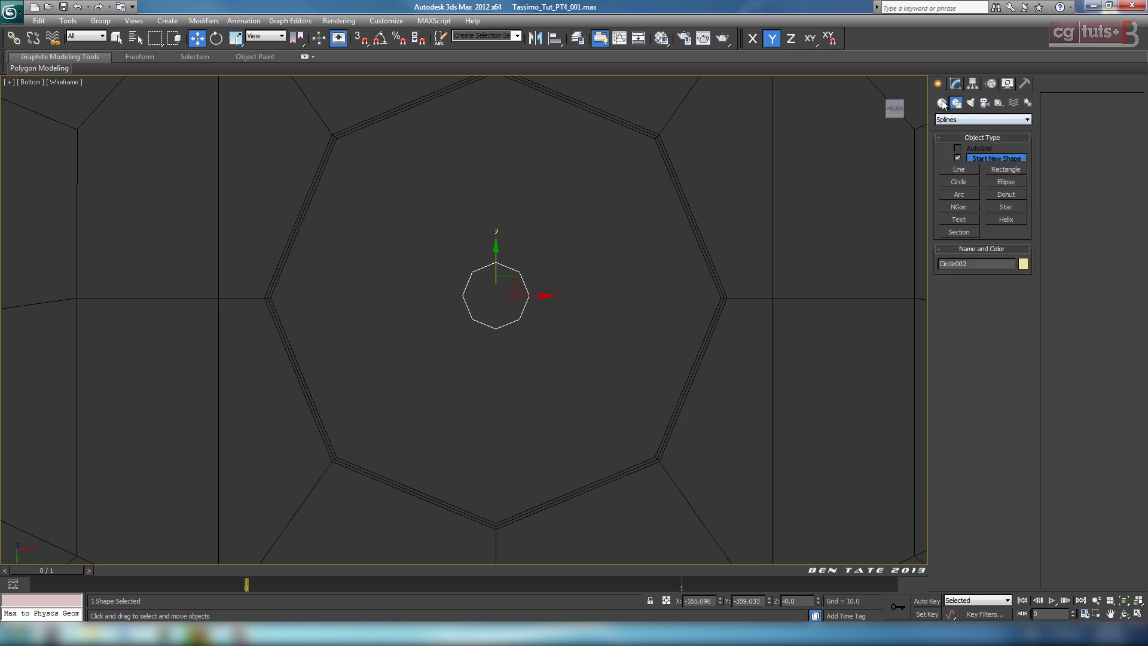
pyautogui.click(942, 103)
pyautogui.click(1005, 210)
pyautogui.scroll(4, 556, 223)
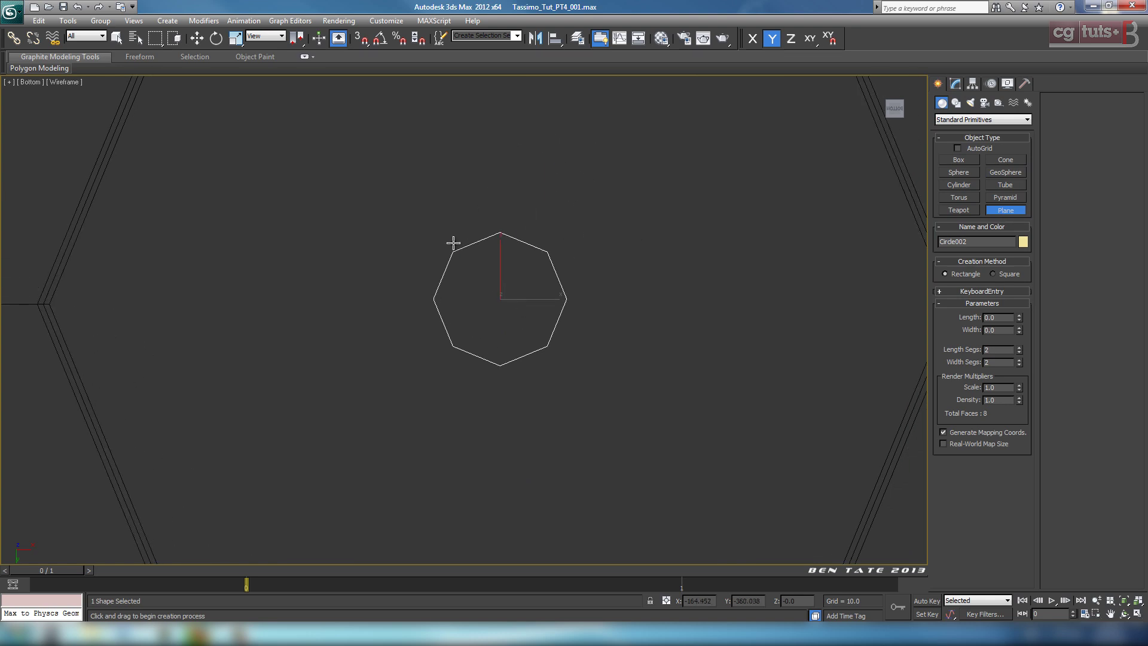
pyautogui.moveTo(402, 191); pyautogui.dragTo(610, 405)
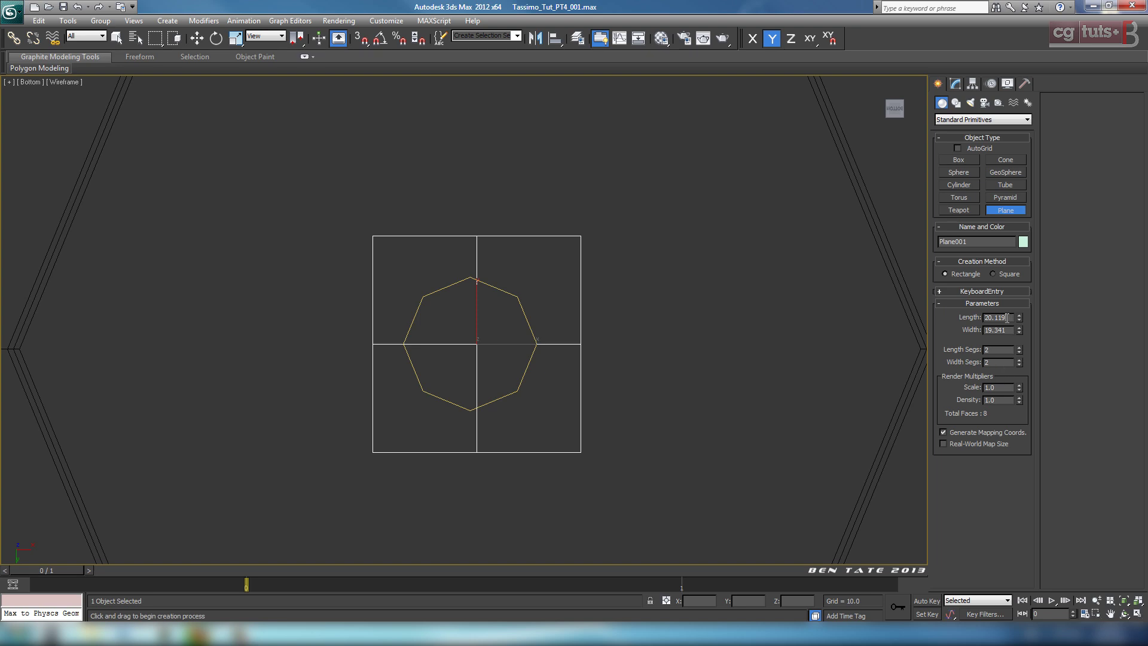
pyautogui.press('Tab')
pyautogui.write('20')
pyautogui.press('Return')
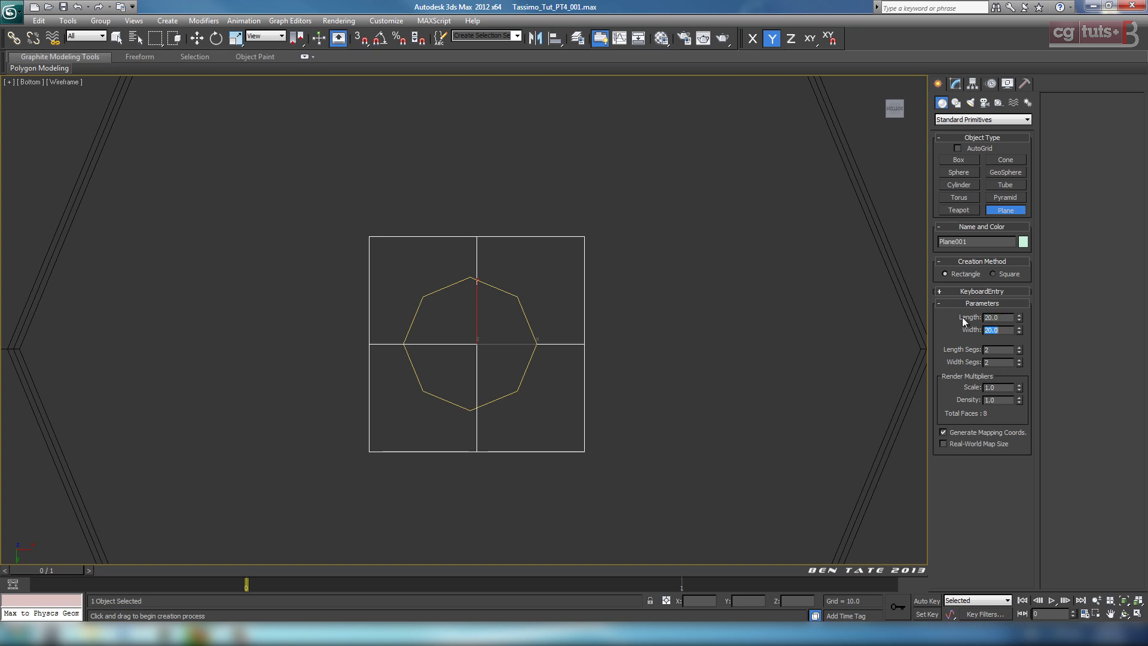
# Align the plane to the circle in X, Y and Z position, pivot point to pivot point.
pyautogui.moveTo(694, 256); pyautogui.dragTo(702, 259, button='middle')
pyautogui.click(554, 39)
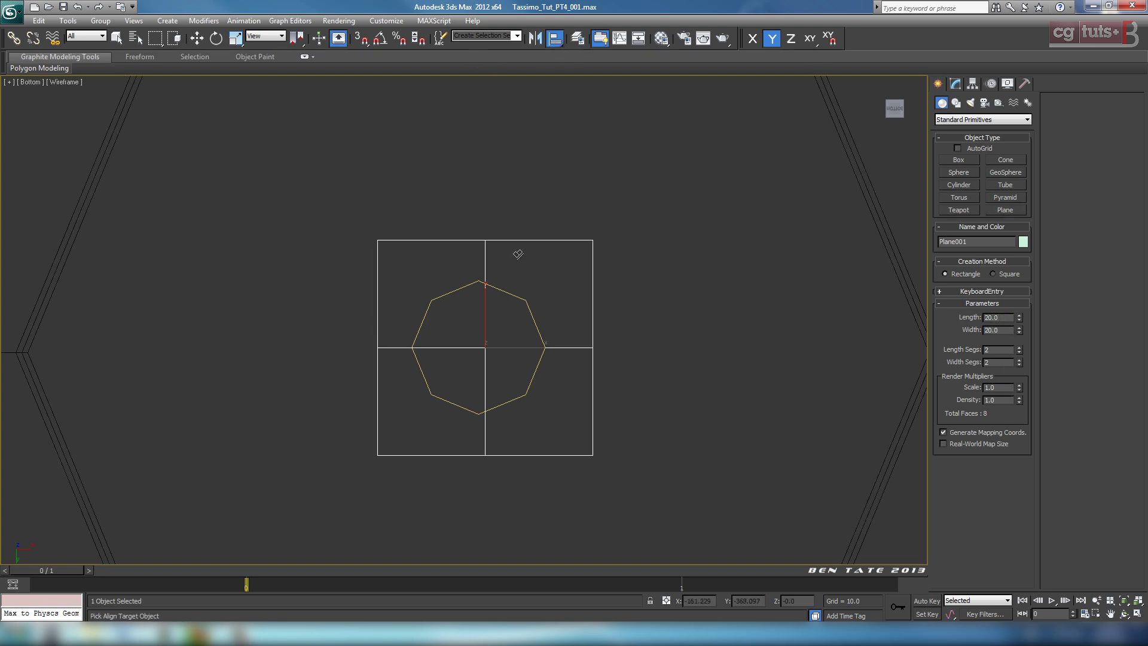
pyautogui.click(514, 295)
pyautogui.click(531, 239)
pyautogui.click(563, 239)
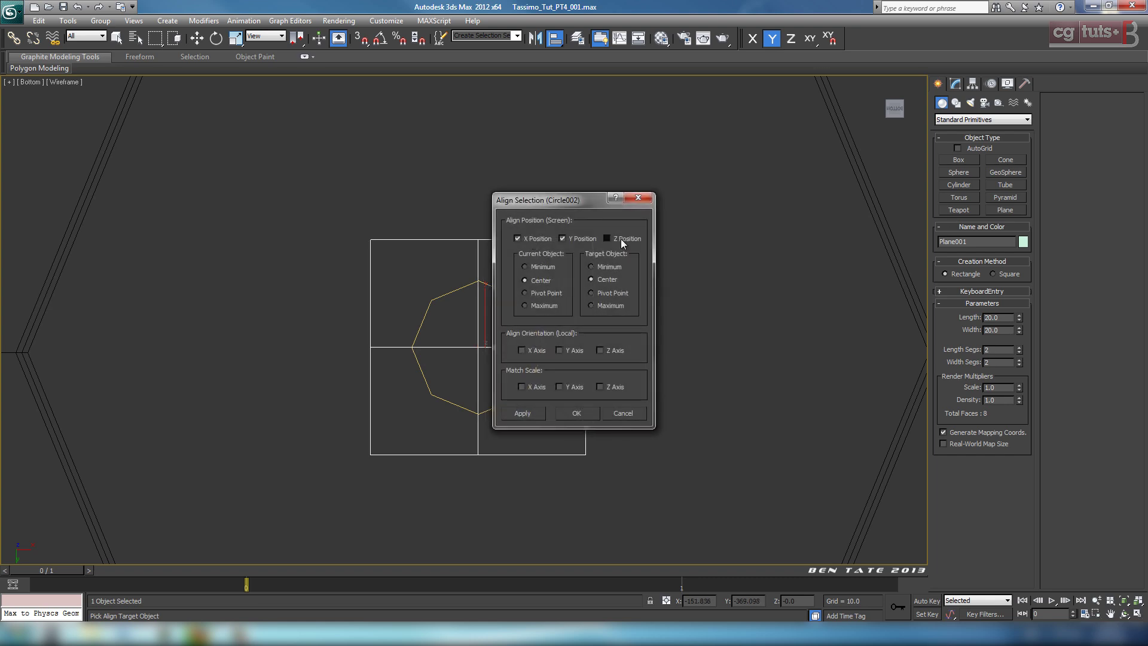
pyautogui.click(577, 413)
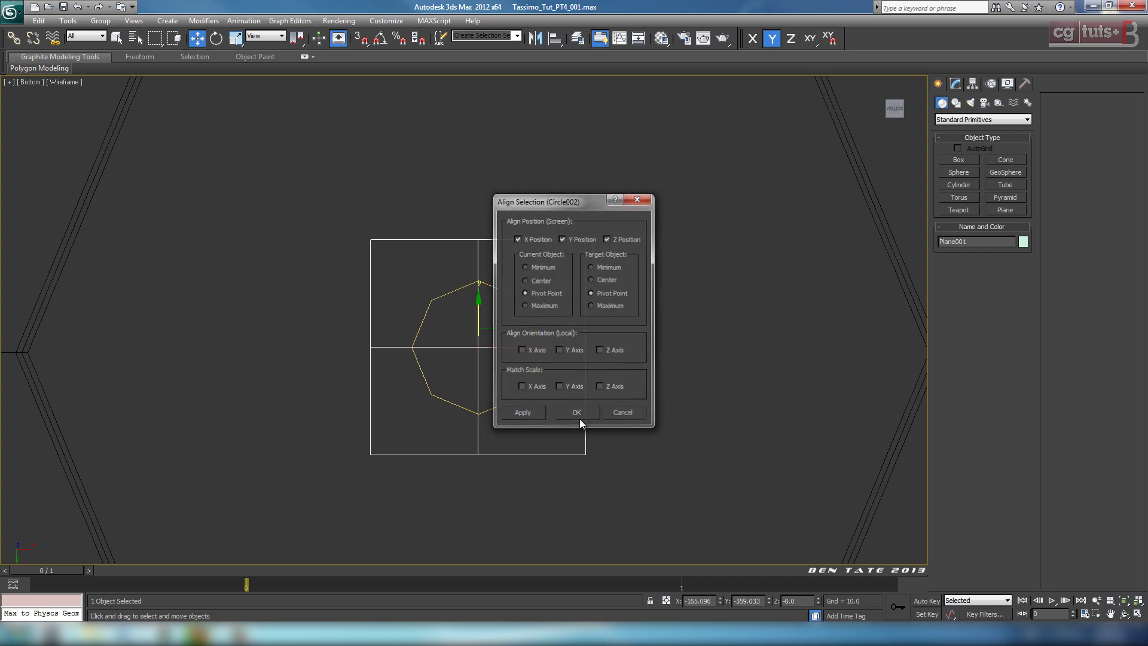
# Convert the plane to an Editable Poly.
pyautogui.scroll(4, 536, 346)
pyautogui.moveTo(540, 338); pyautogui.dragTo(548, 295, button='middle')
pyautogui.rightClick(548, 295)
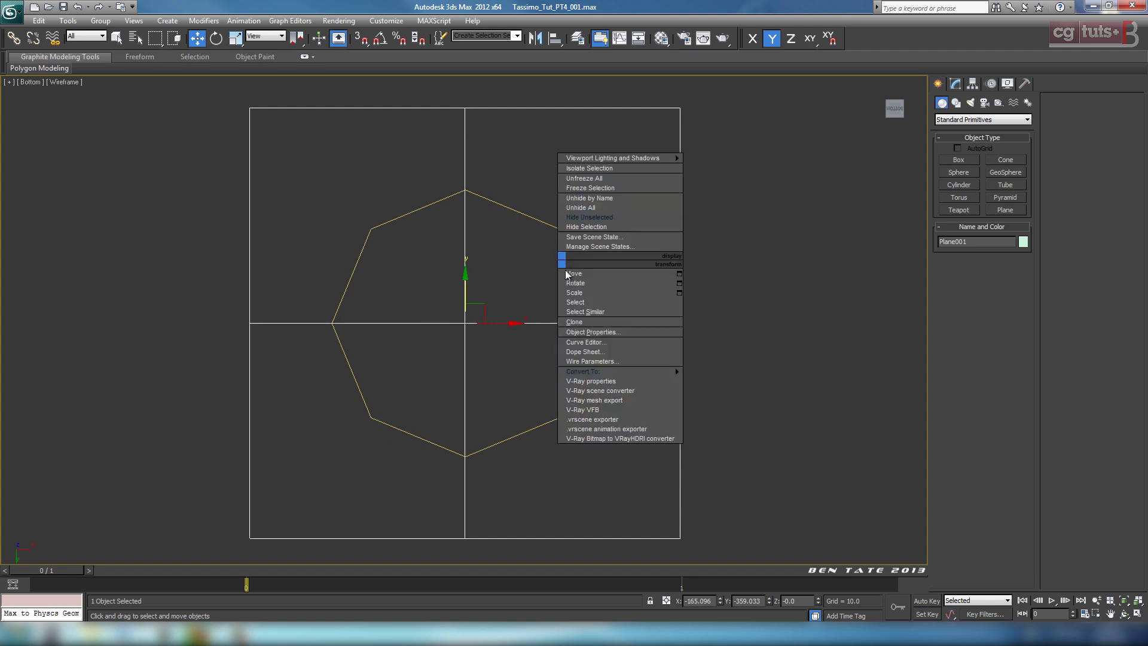
pyautogui.moveTo(616, 378)
pyautogui.click(750, 380)
# Cut the circle's eight-sided outline into the plane using vertex snapping, and delete the guide circle.
pyautogui.scroll(-5, 1086, 248)
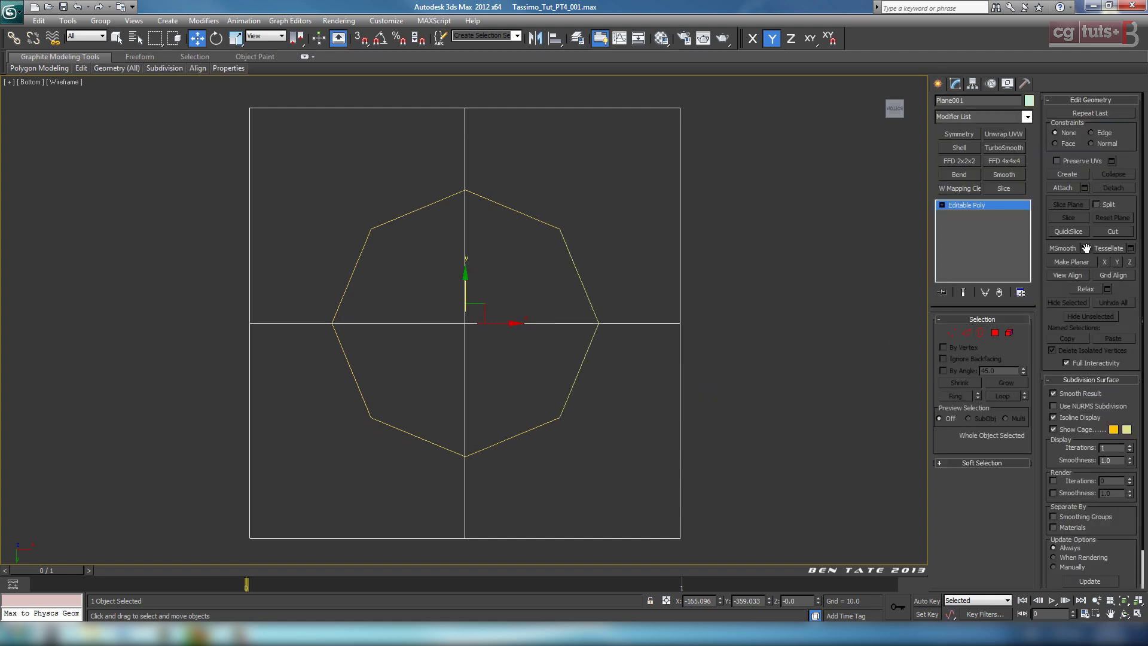
pyautogui.click(1107, 233)
pyautogui.press('s')
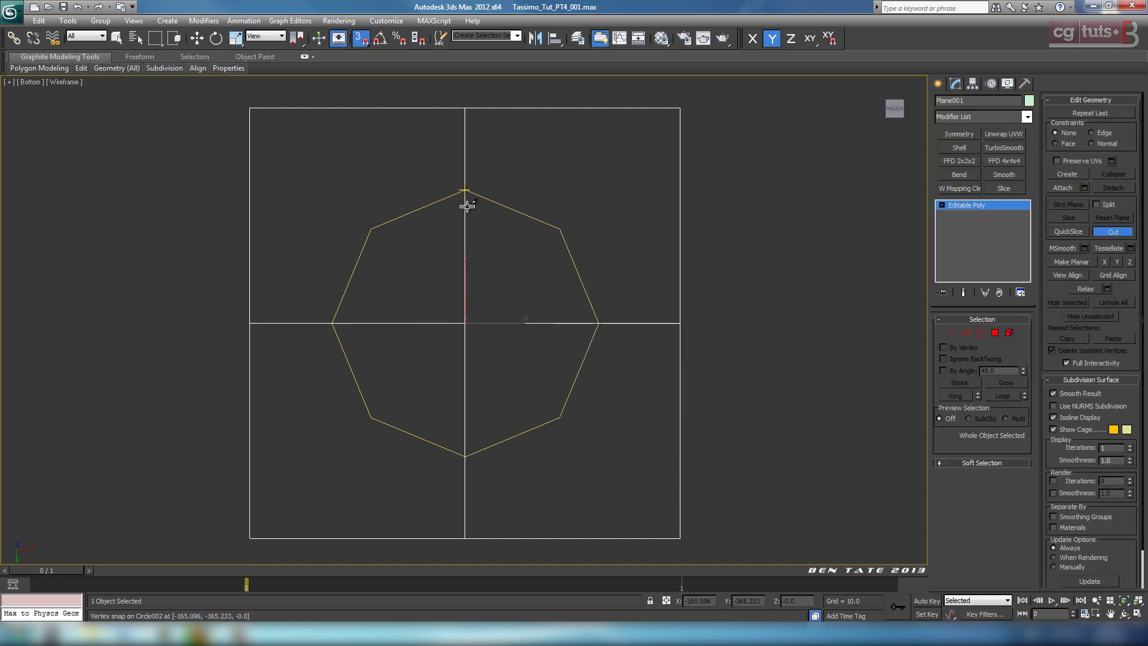
pyautogui.click(464, 189)
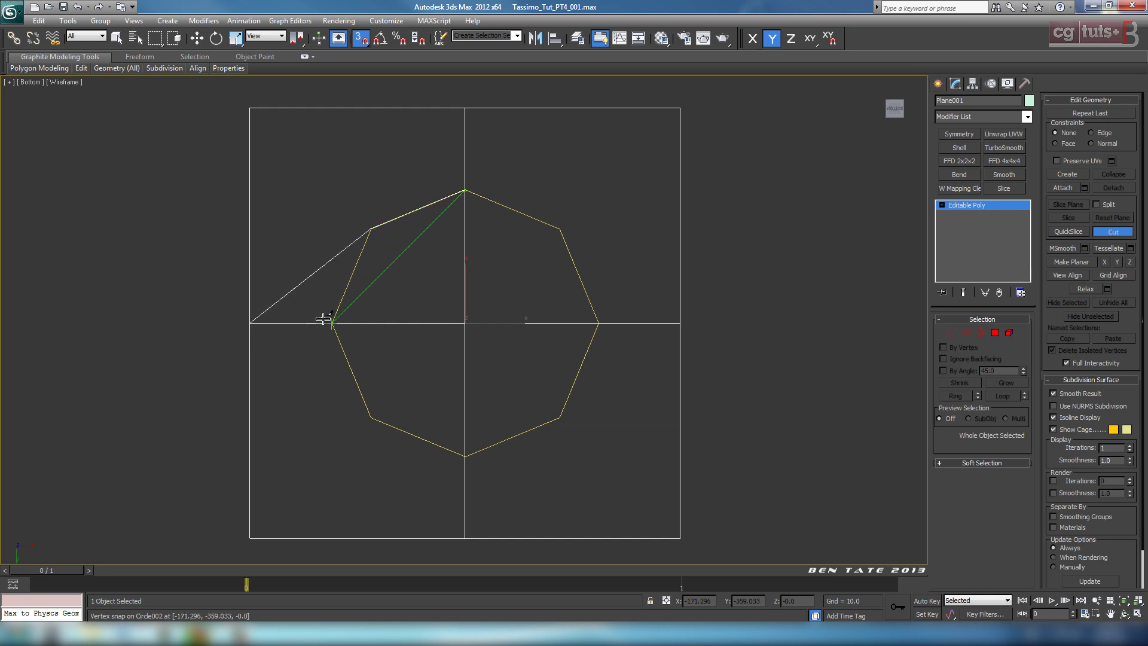
pyautogui.click(464, 455)
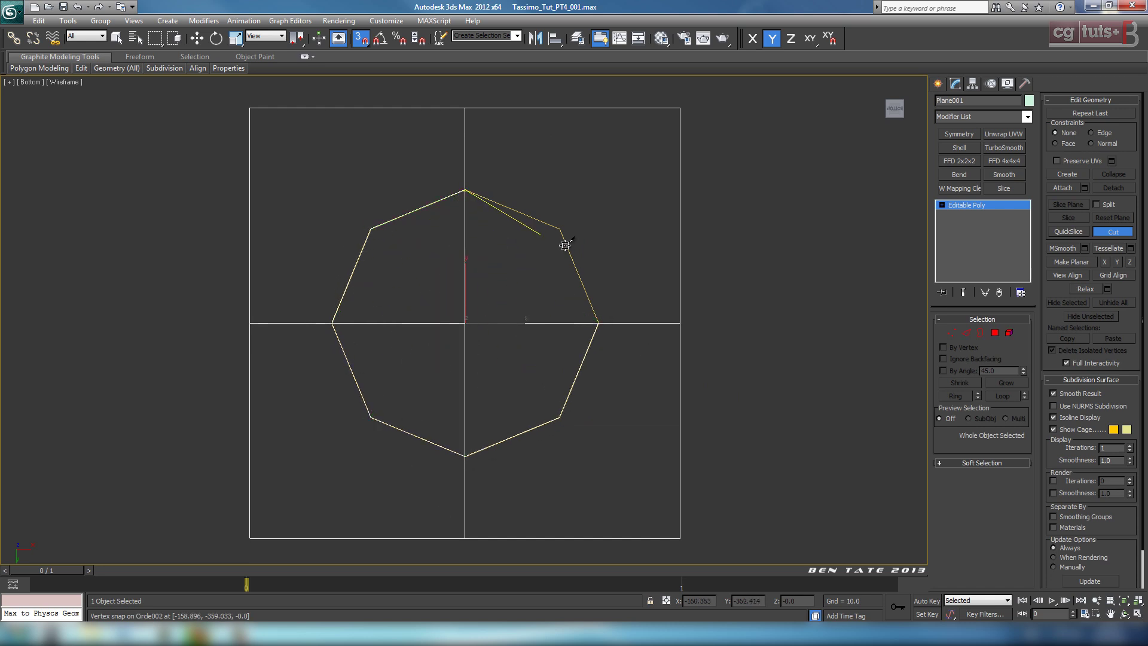
pyautogui.rightClick(472, 221)
pyautogui.click(1110, 231)
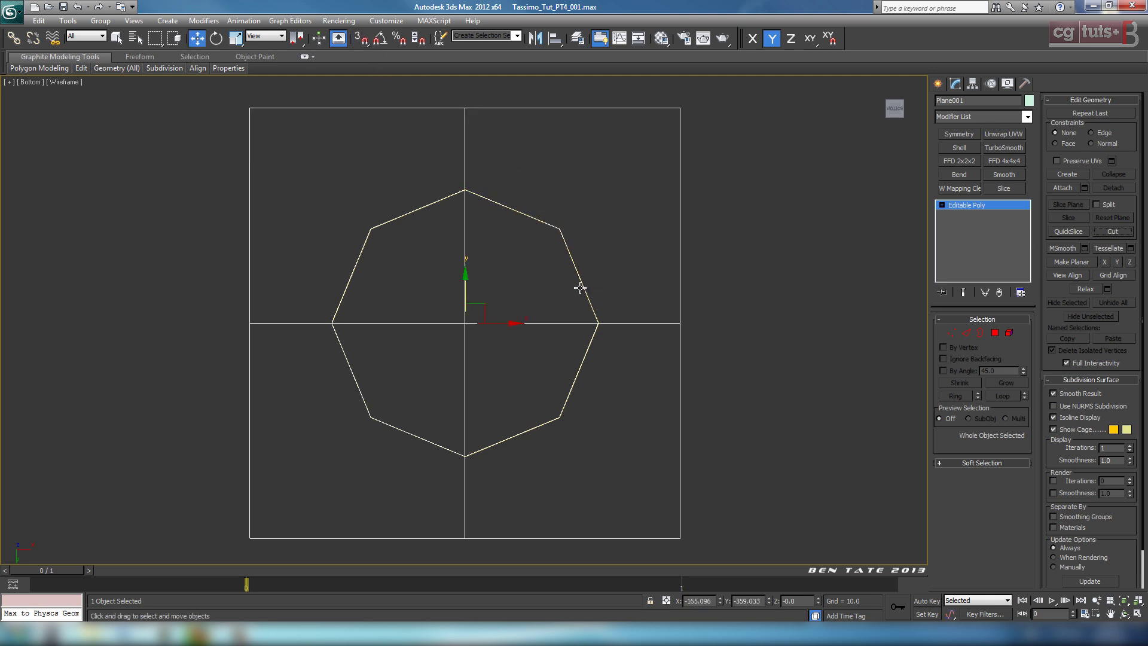
pyautogui.click(582, 292)
pyautogui.click(583, 281)
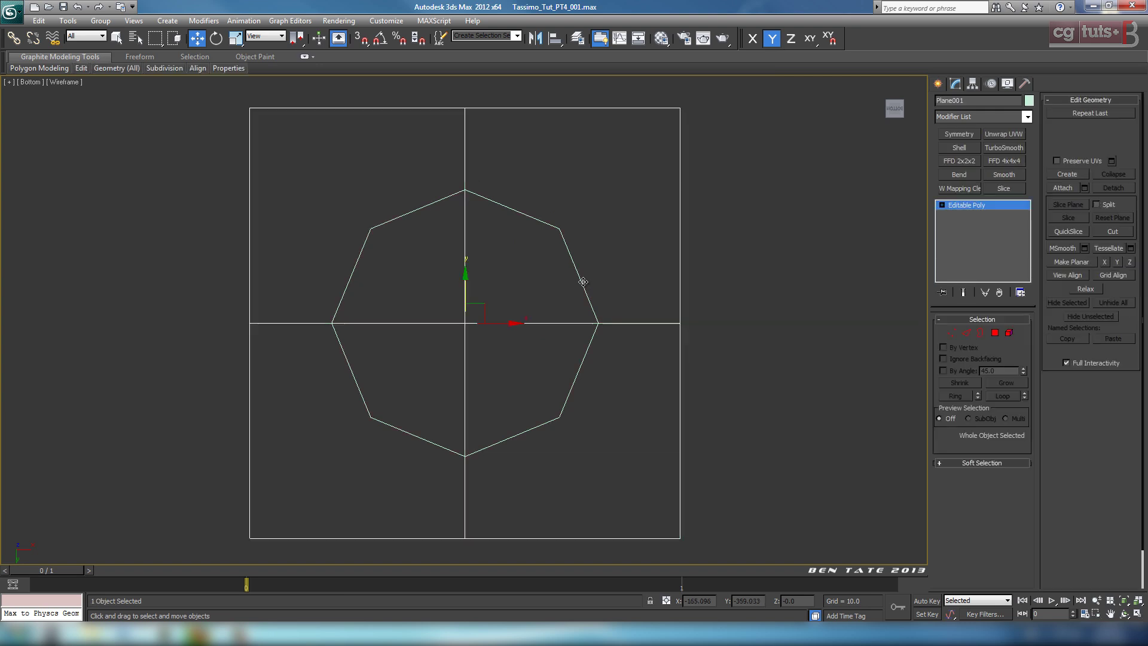
# Connect each of the plane's four corner vertices to the nearest diagonal vertex of the octagon with a new edge.
pyautogui.click(952, 333)
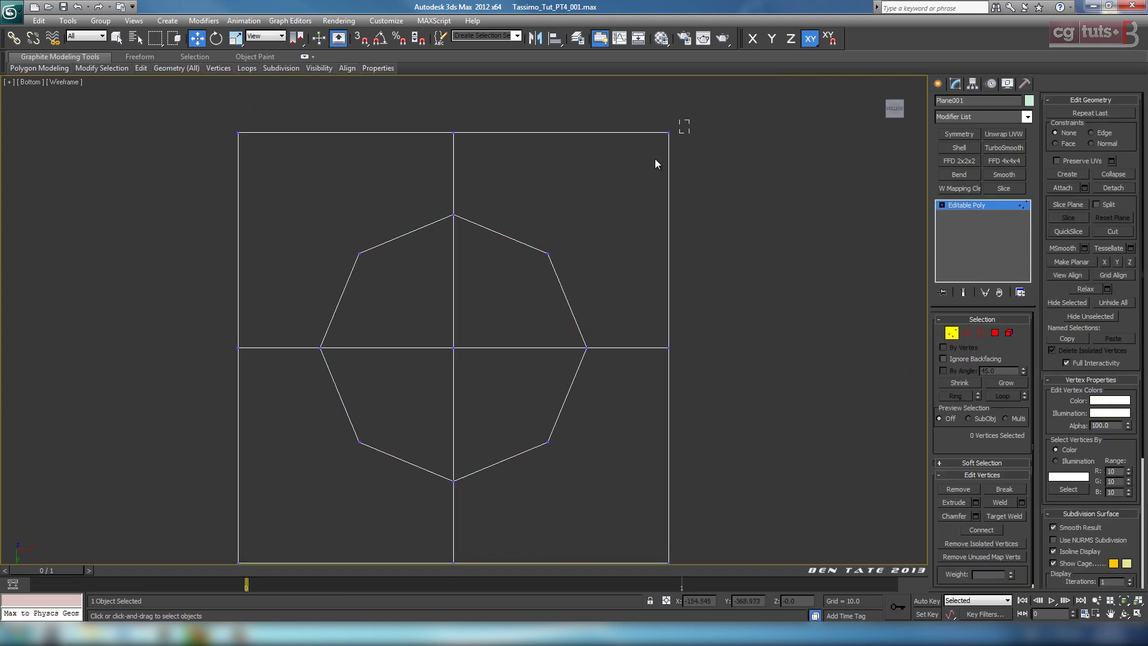
pyautogui.hotkey('ctrl', 'shift', 'e')
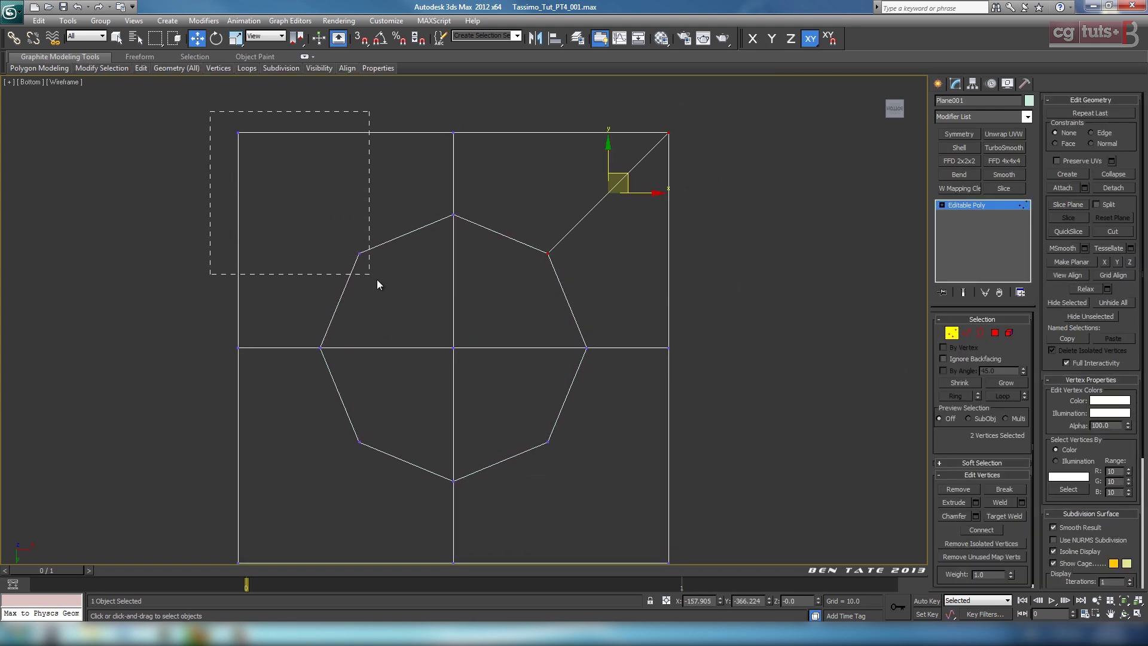
pyautogui.moveTo(377, 279); pyautogui.dragTo(380, 282)
pyautogui.hotkey('ctrl', 'shift', 'e')
pyautogui.moveTo(434, 321); pyautogui.dragTo(438, 187, button='middle')
pyautogui.moveTo(393, 274); pyautogui.dragTo(226, 449)
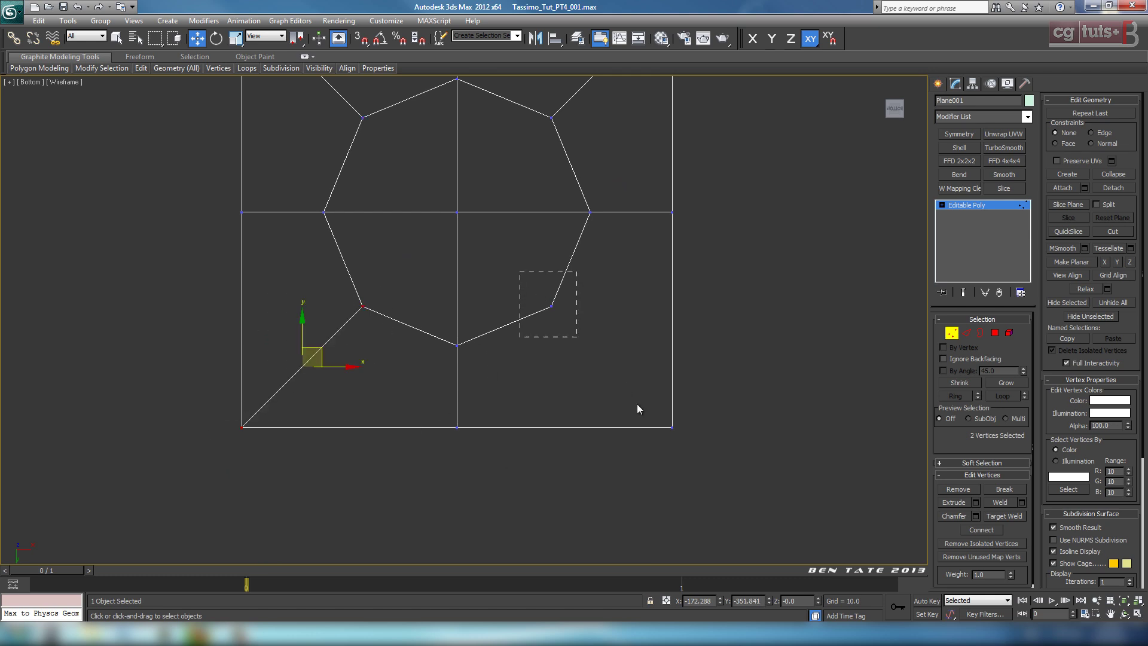
pyautogui.moveTo(637, 404); pyautogui.dragTo(705, 449)
pyautogui.hotkey('ctrl', 'shift', 'e')
# Inset the four polygons inside the octagon twice by 0.135 to add two thin border loops.
pyautogui.moveTo(707, 323); pyautogui.dragTo(693, 370, button='middle')
pyautogui.scroll(-2, 693, 370)
pyautogui.moveTo(673, 316); pyautogui.dragTo(679, 365, button='middle')
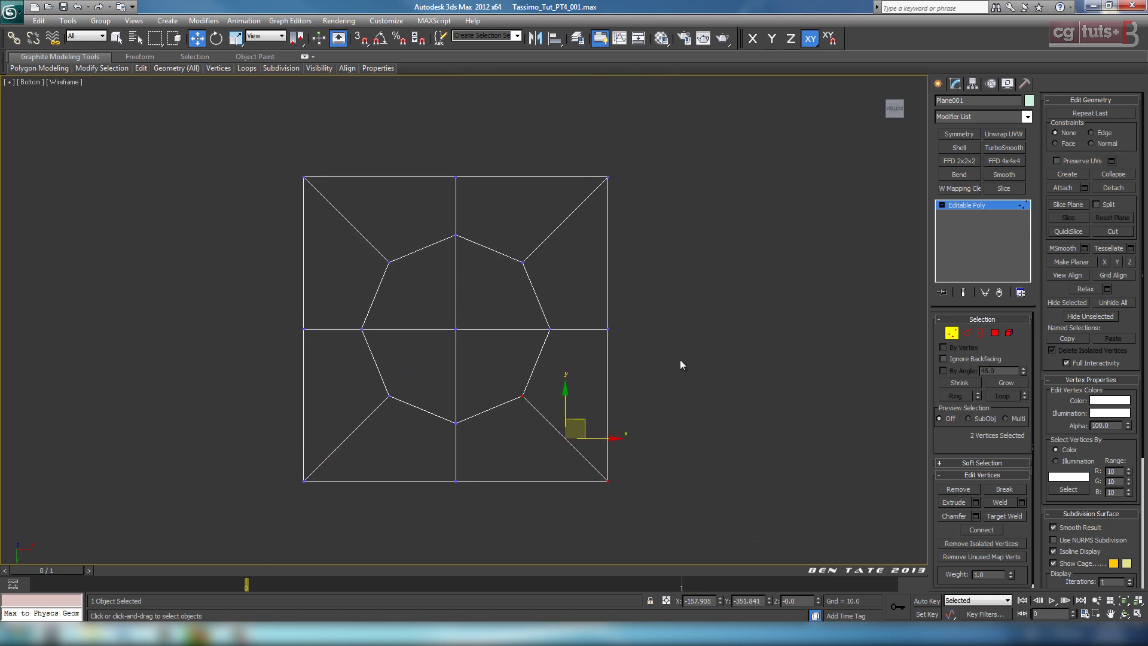
pyautogui.scroll(2, 683, 314)
pyautogui.moveTo(683, 314); pyautogui.dragTo(696, 375, button='middle')
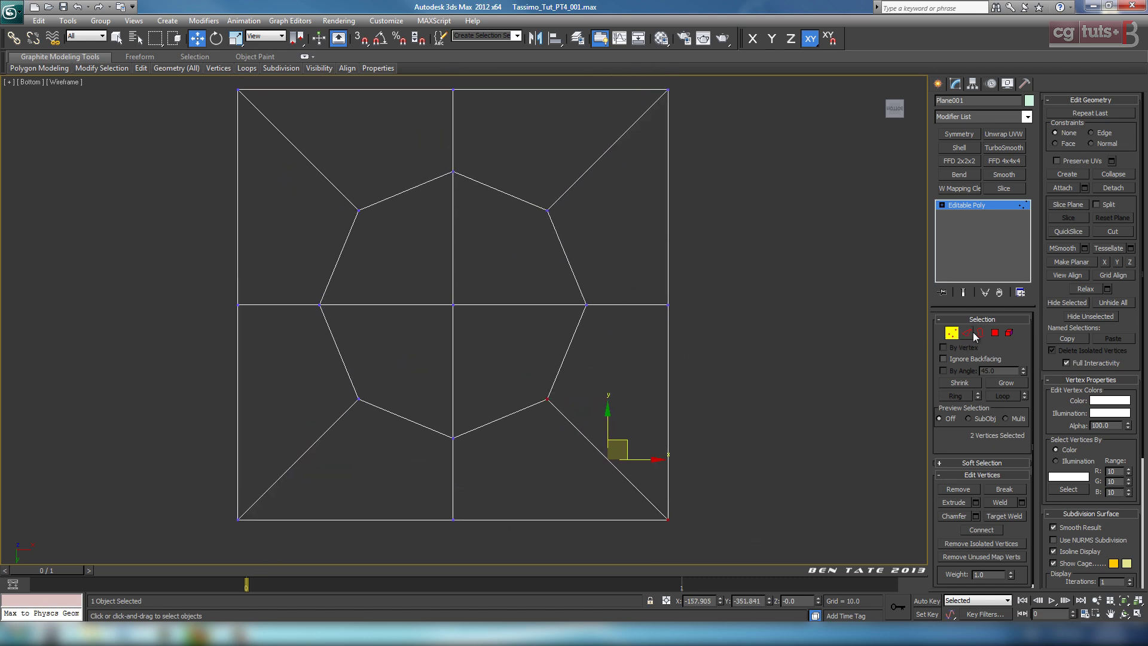
pyautogui.click(995, 333)
pyautogui.click(505, 292)
pyautogui.keyDown('ctrl'); pyautogui.click(495, 326); pyautogui.keyUp('ctrl')
pyautogui.keyDown('ctrl'); pyautogui.click(436, 280); pyautogui.keyUp('ctrl')
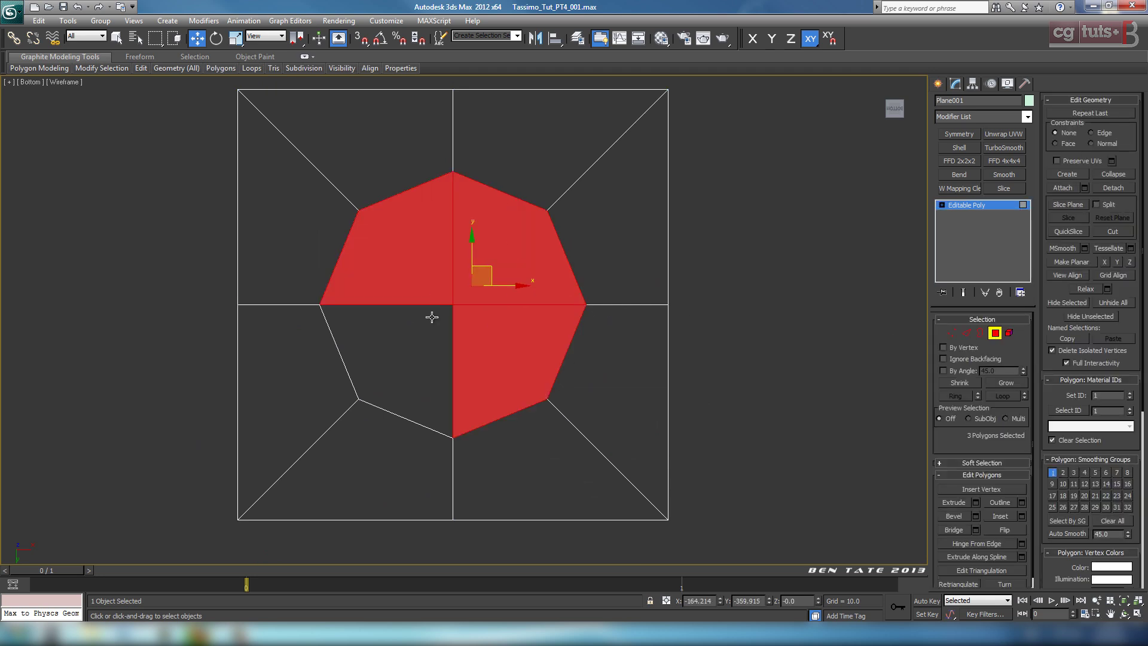
pyautogui.keyDown('ctrl'); pyautogui.click(431, 317); pyautogui.keyUp('ctrl')
pyautogui.moveTo(506, 339); pyautogui.dragTo(509, 326, button='middle')
pyautogui.scroll(2, 509, 326)
pyautogui.click(1021, 517)
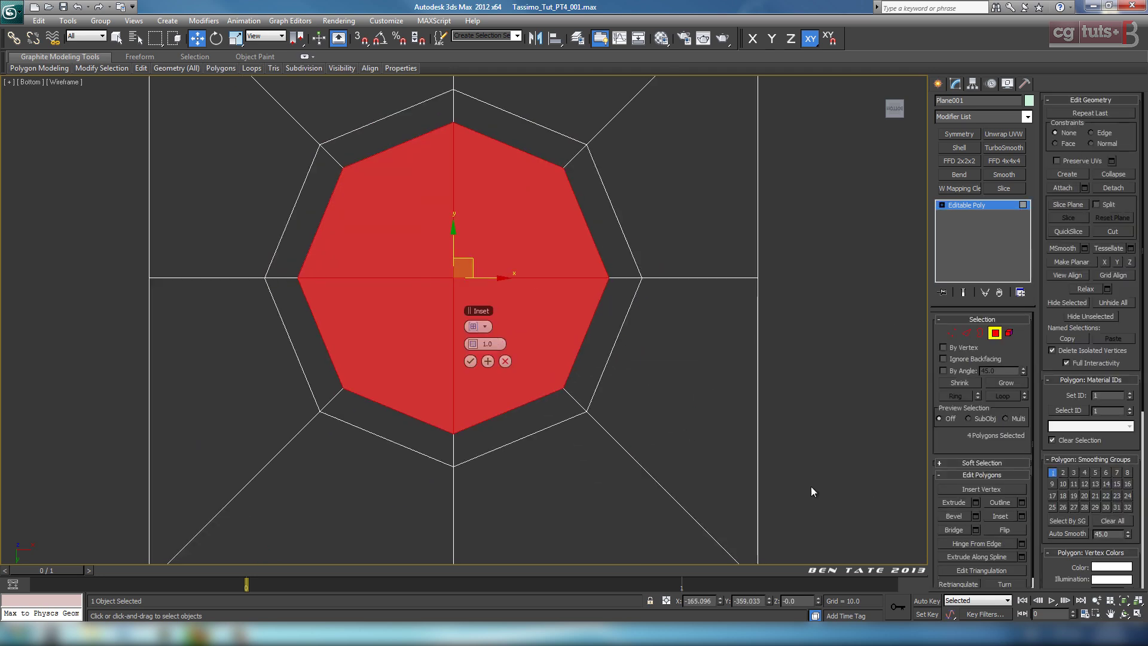
pyautogui.moveTo(472, 344); pyautogui.dragTo(449, 348)
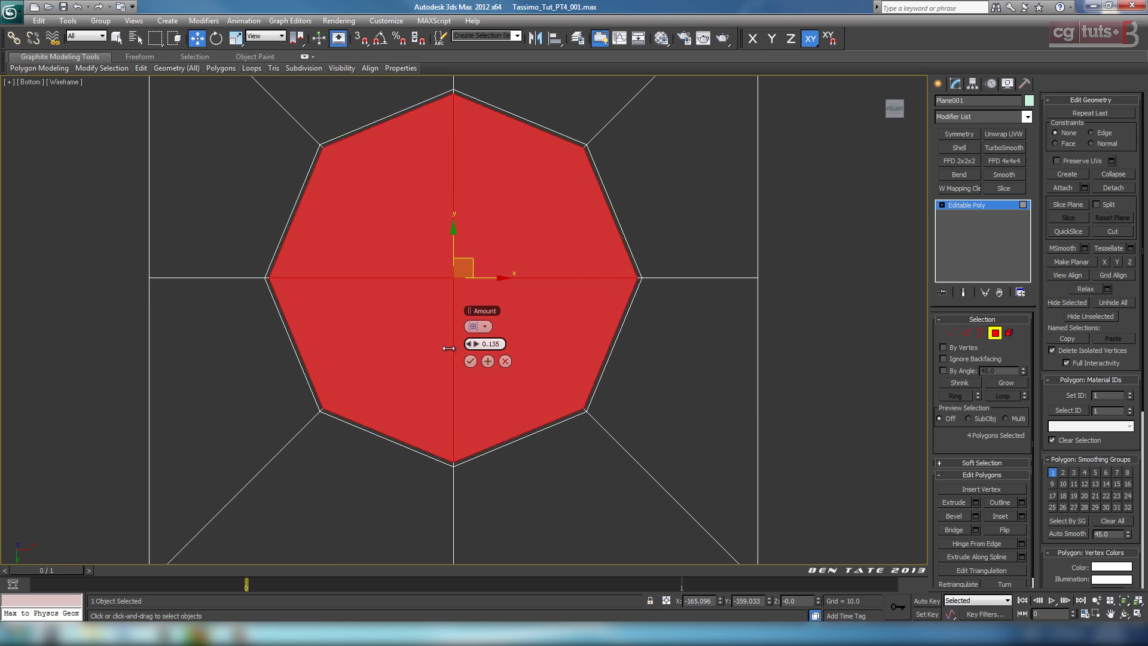
pyautogui.click(488, 361)
pyautogui.click(470, 361)
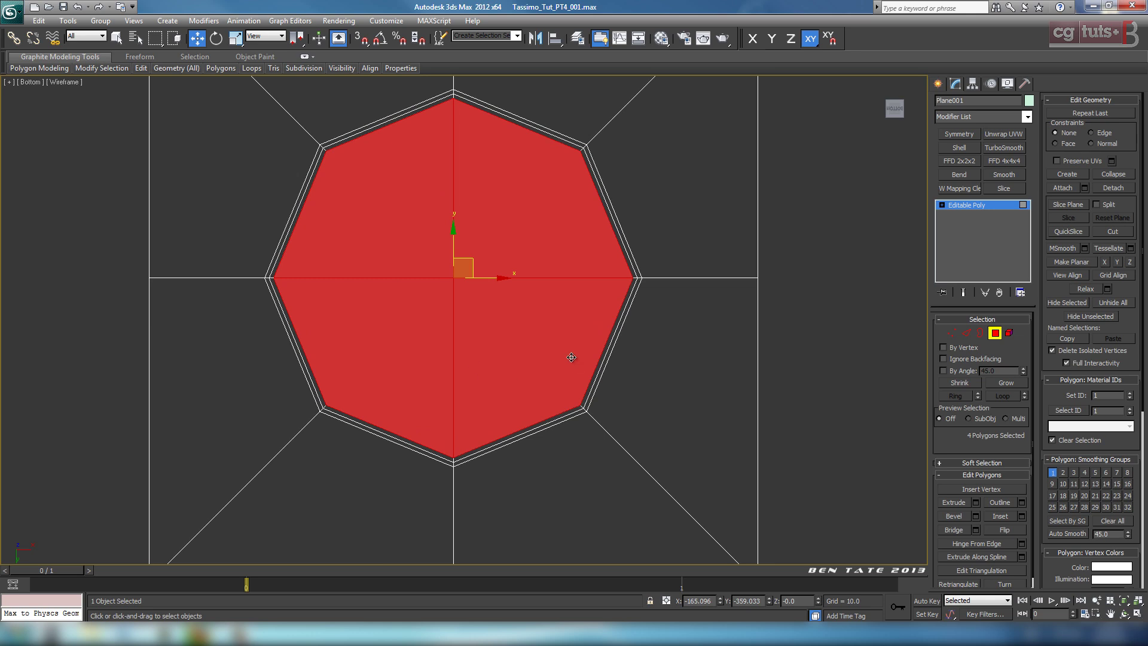
# Delete the inner octagon polygons to open the hole, and leave polygon editing.
pyautogui.moveTo(567, 357); pyautogui.dragTo(563, 365, button='middle')
pyautogui.moveTo(643, 331); pyautogui.dragTo(569, 438, button='middle')
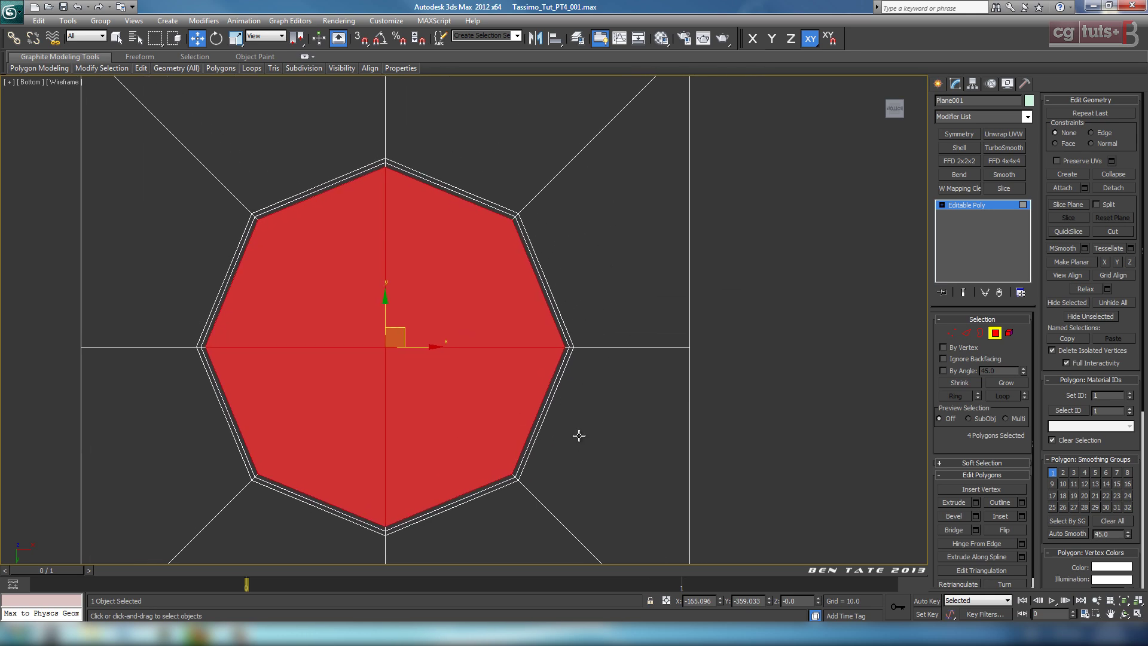
pyautogui.scroll(-4, 580, 436)
pyautogui.moveTo(571, 394); pyautogui.dragTo(593, 378, button='middle')
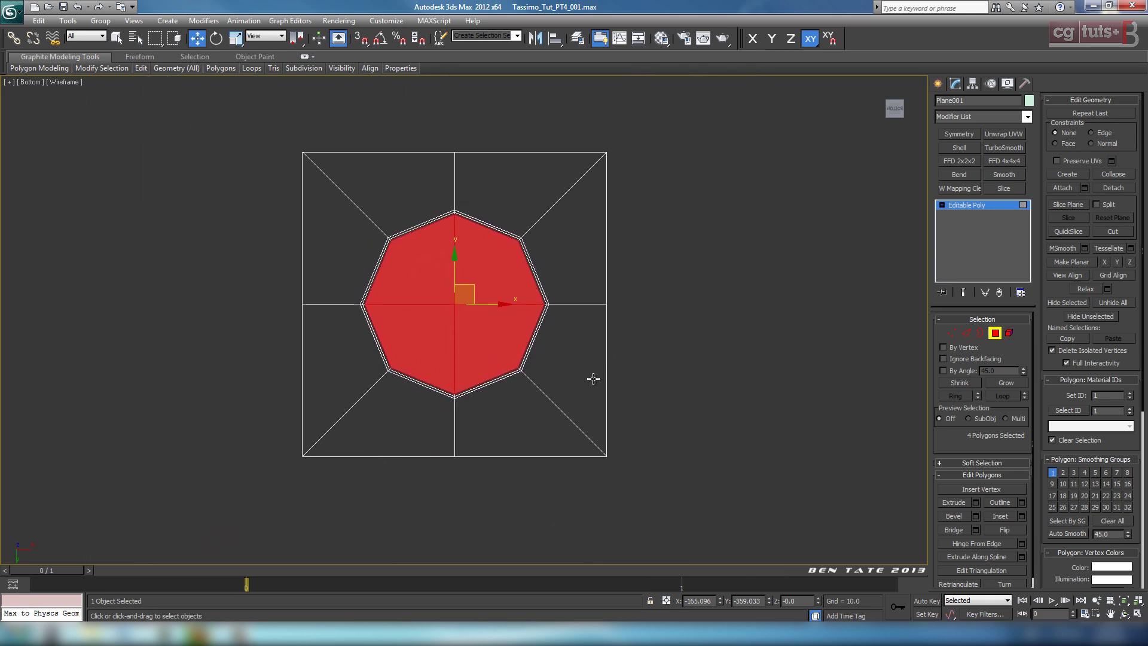
pyautogui.click(593, 379)
pyautogui.moveTo(595, 286); pyautogui.dragTo(578, 355, button='middle')
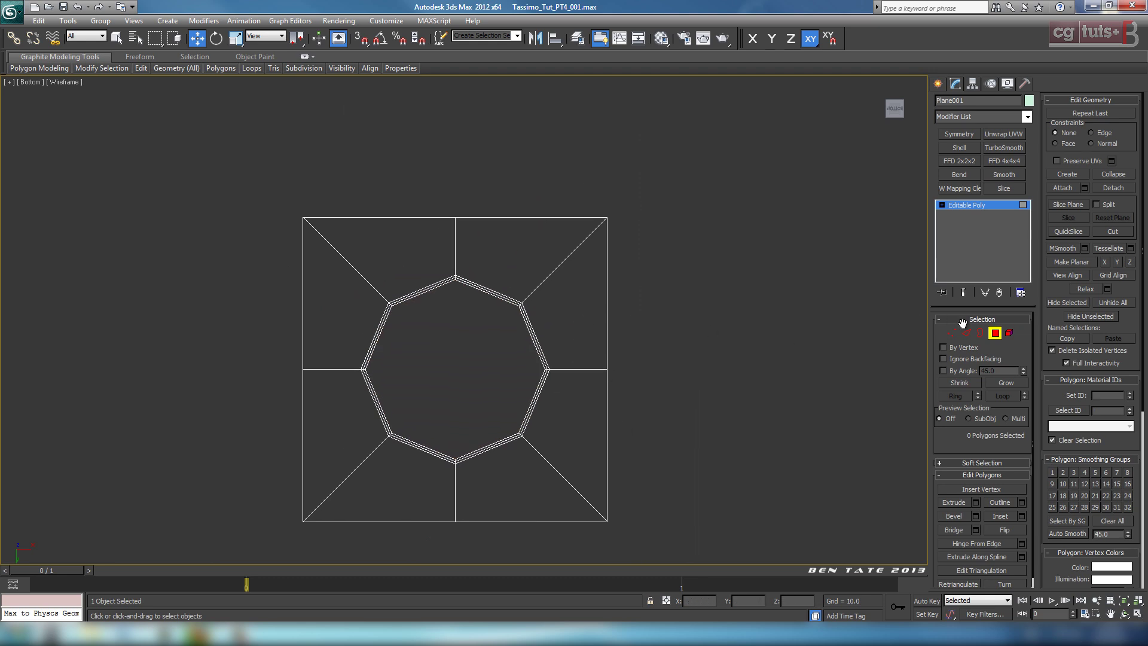
pyautogui.click(994, 332)
# Clone the hole section upward along Y as two copies about 20 units apart, forming an edge-to-edge column of three.
pyautogui.moveTo(747, 283); pyautogui.dragTo(743, 294, button='middle')
pyautogui.scroll(-8, 744, 294)
pyautogui.moveTo(589, 242); pyautogui.dragTo(583, 282, button='middle')
pyautogui.scroll(3, 576, 298)
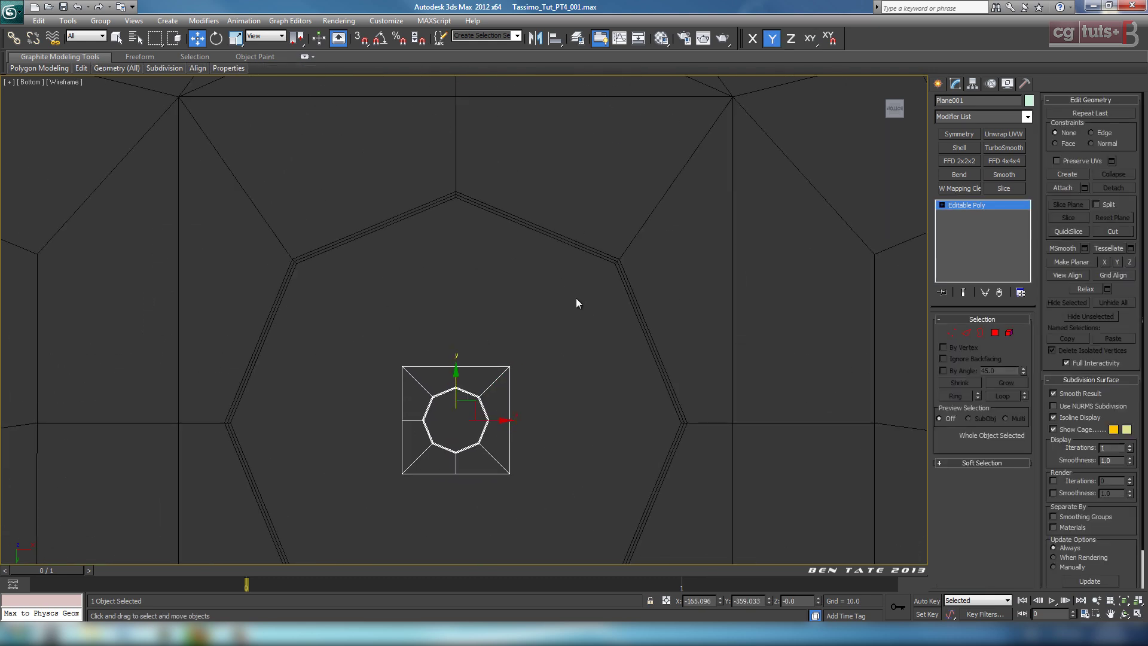
pyautogui.moveTo(524, 313); pyautogui.dragTo(542, 297, button='middle')
pyautogui.scroll(3, 490, 340)
pyautogui.scroll(1, 497, 329)
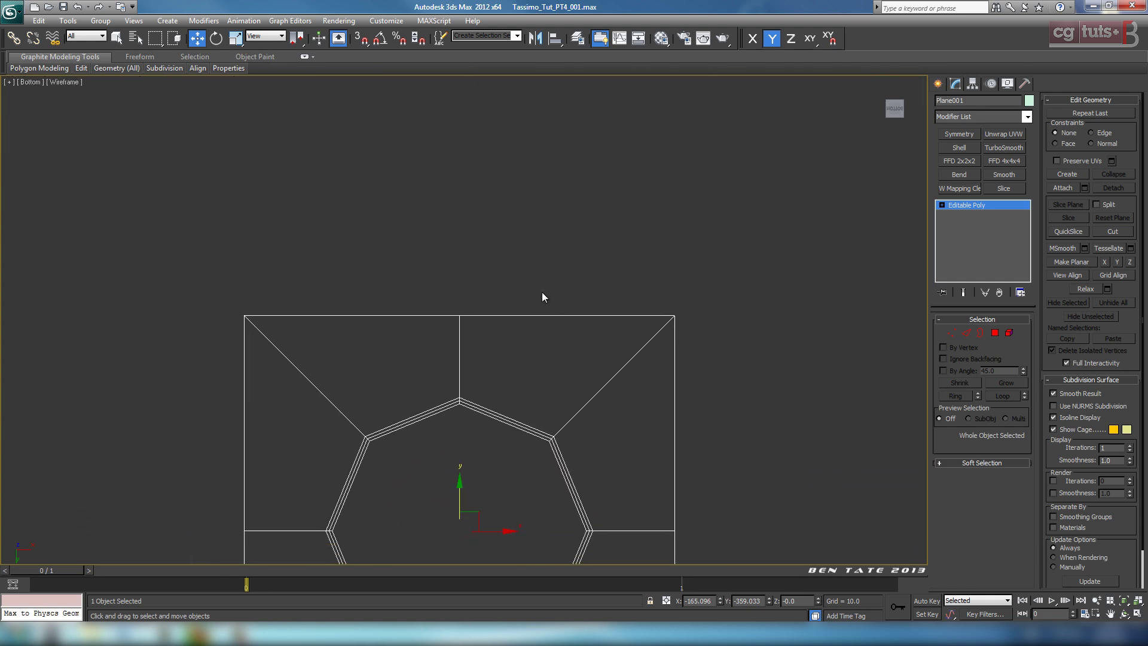
pyautogui.moveTo(457, 491)
pyautogui.keyDown('shift'); pyautogui.mouseDown()
pyautogui.moveTo(460, 187)
pyautogui.moveTo(472, 107)
pyautogui.moveTo(500, 61)
pyautogui.mouseUp(); pyautogui.keyUp('shift')
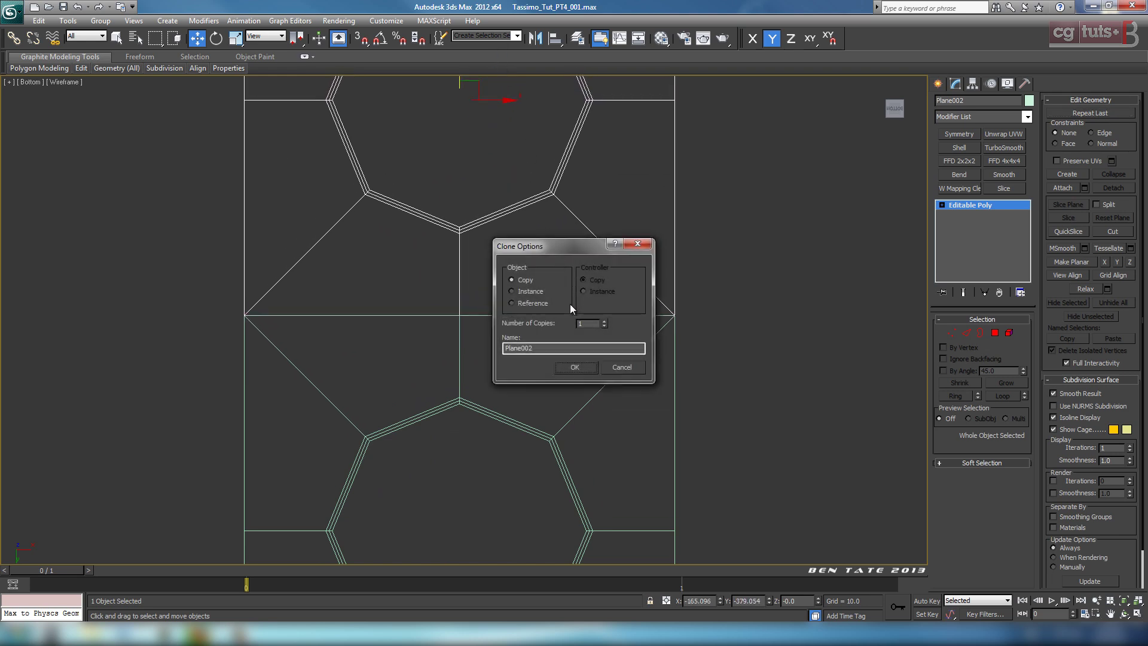
pyautogui.click(592, 370)
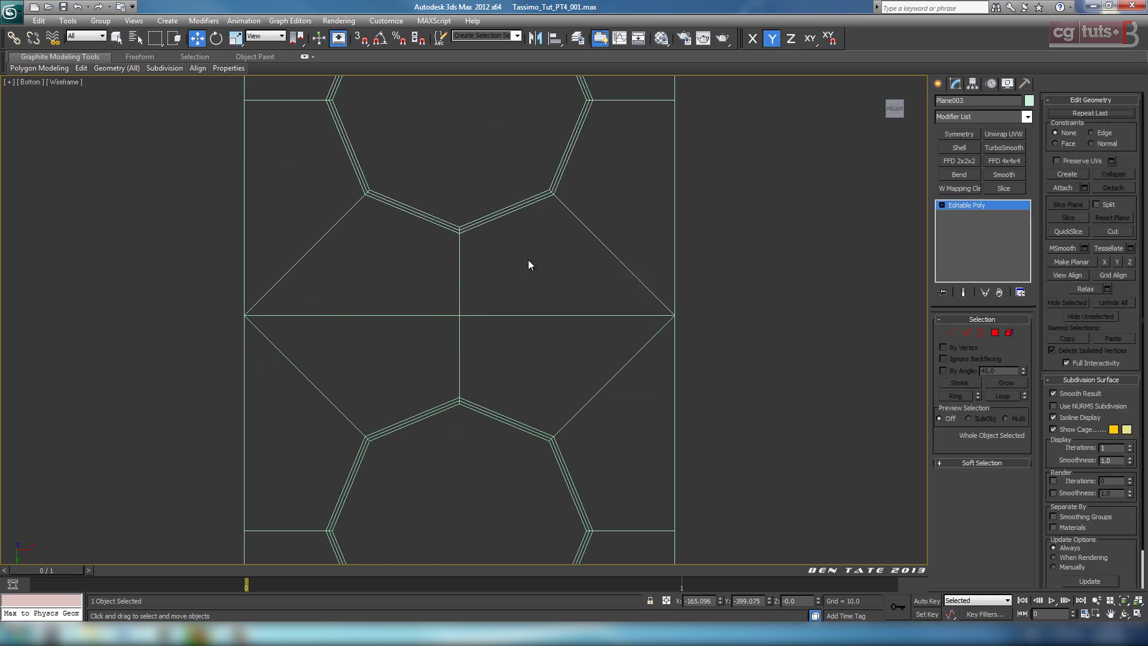
# Attach the middle and bottom hole sections to the top one to make a single object.
pyautogui.scroll(-4, 521, 324)
pyautogui.scroll(-3, 521, 324)
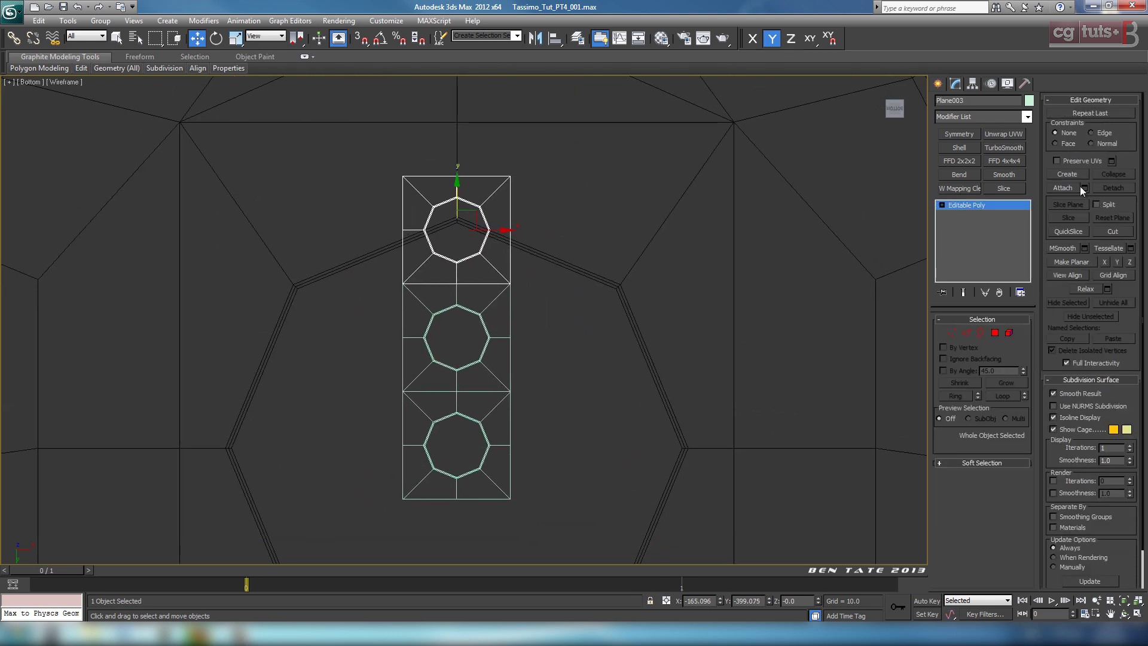
pyautogui.click(504, 332)
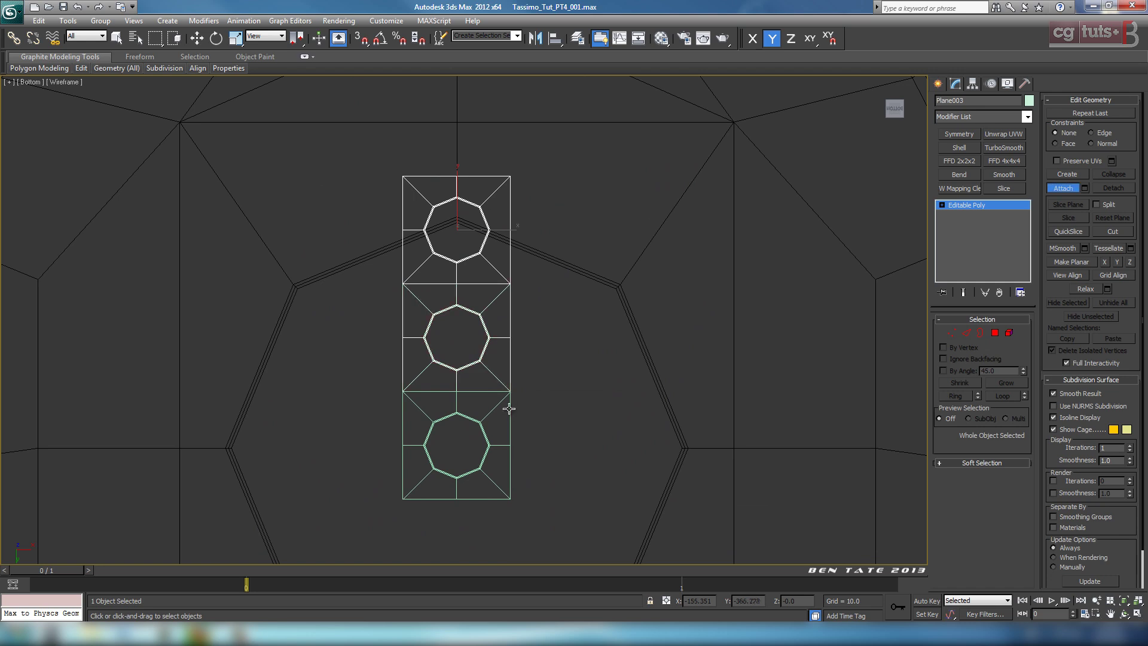
pyautogui.click(494, 411)
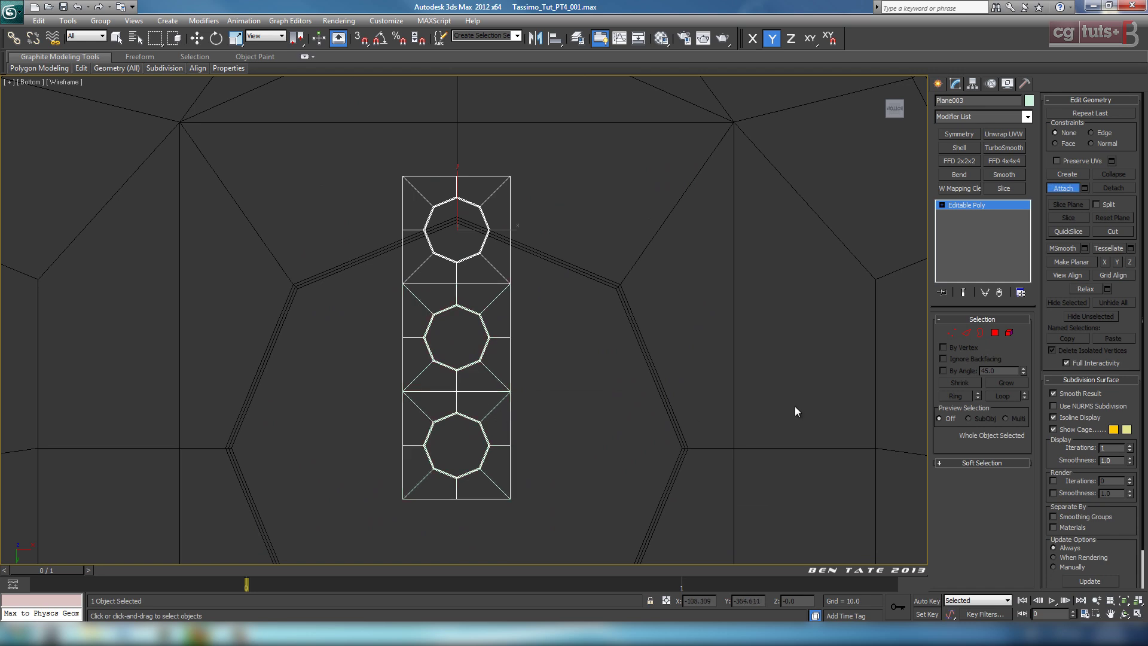
pyautogui.click(1063, 188)
# Weld all vertices of the three-hole strip with a threshold of 0.1 to join the touching borders.
pyautogui.click(952, 333)
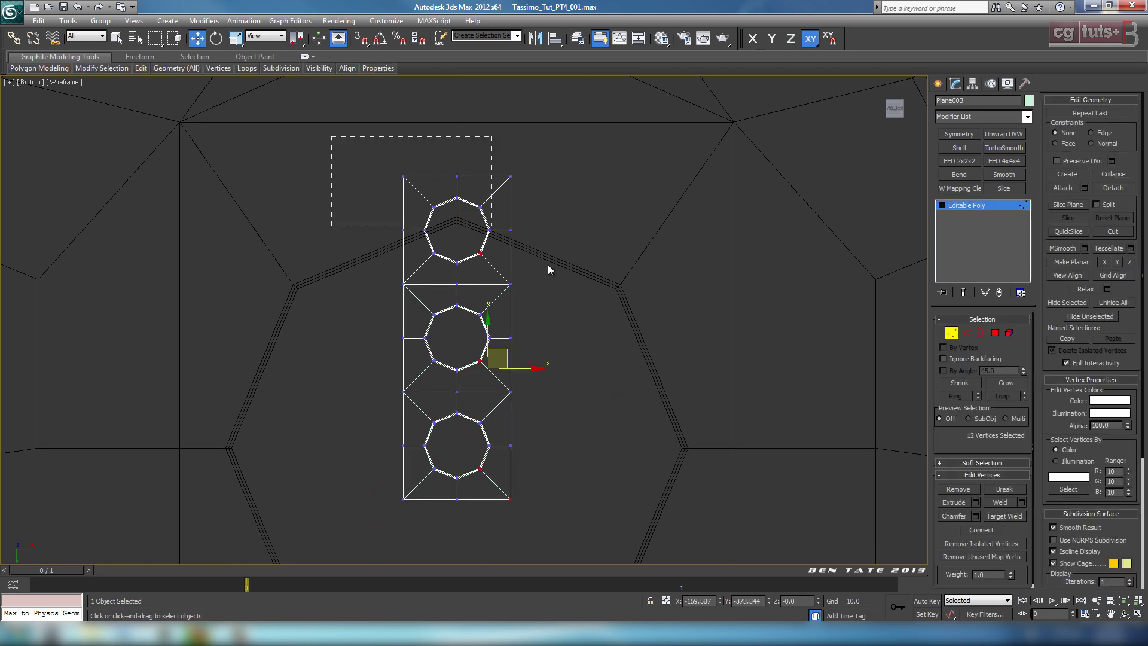
pyautogui.moveTo(607, 510); pyautogui.dragTo(600, 532)
pyautogui.scroll(10, 559, 362)
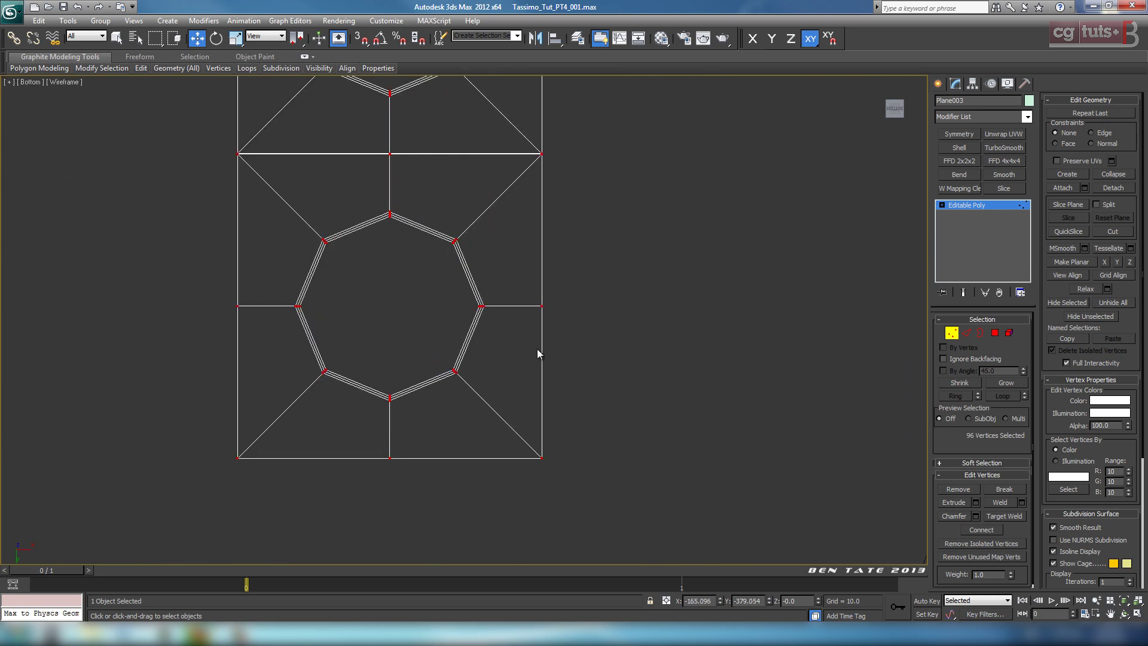
pyautogui.moveTo(538, 353); pyautogui.dragTo(518, 467, button='middle')
pyautogui.scroll(3, 551, 359)
pyautogui.moveTo(536, 184); pyautogui.dragTo(517, 493, button='middle')
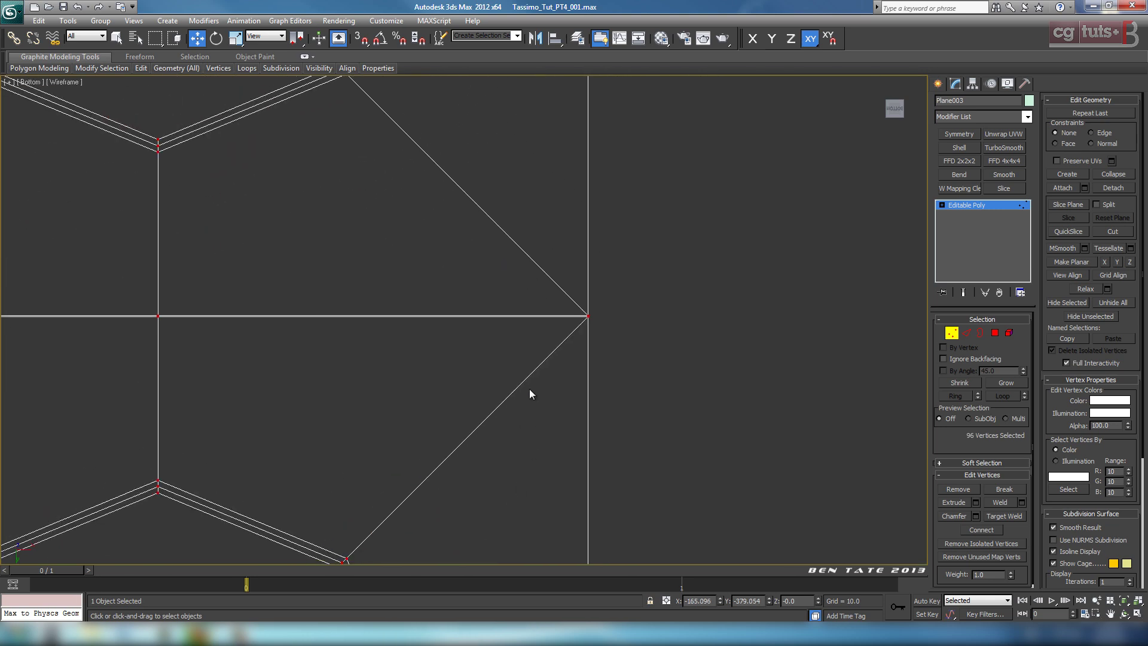
pyautogui.moveTo(588, 324); pyautogui.dragTo(426, 344, button='middle')
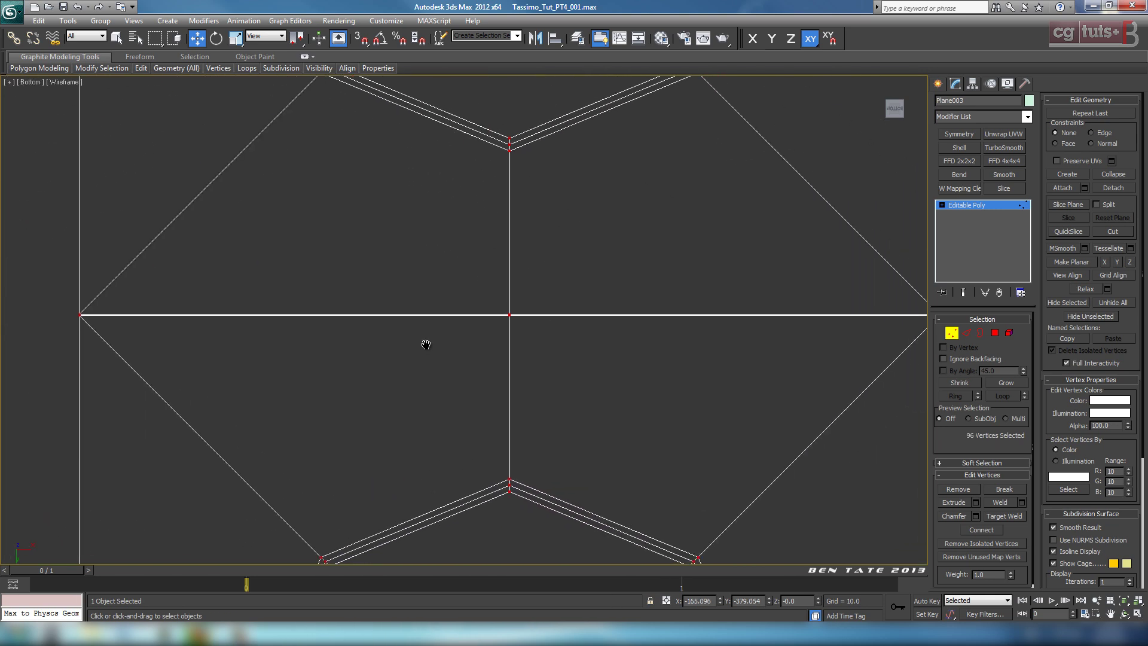
pyautogui.click(1020, 501)
pyautogui.moveTo(737, 415); pyautogui.dragTo(661, 425, button='middle')
pyautogui.scroll(-3, 615, 395)
pyautogui.moveTo(602, 336); pyautogui.dragTo(604, 414, button='middle')
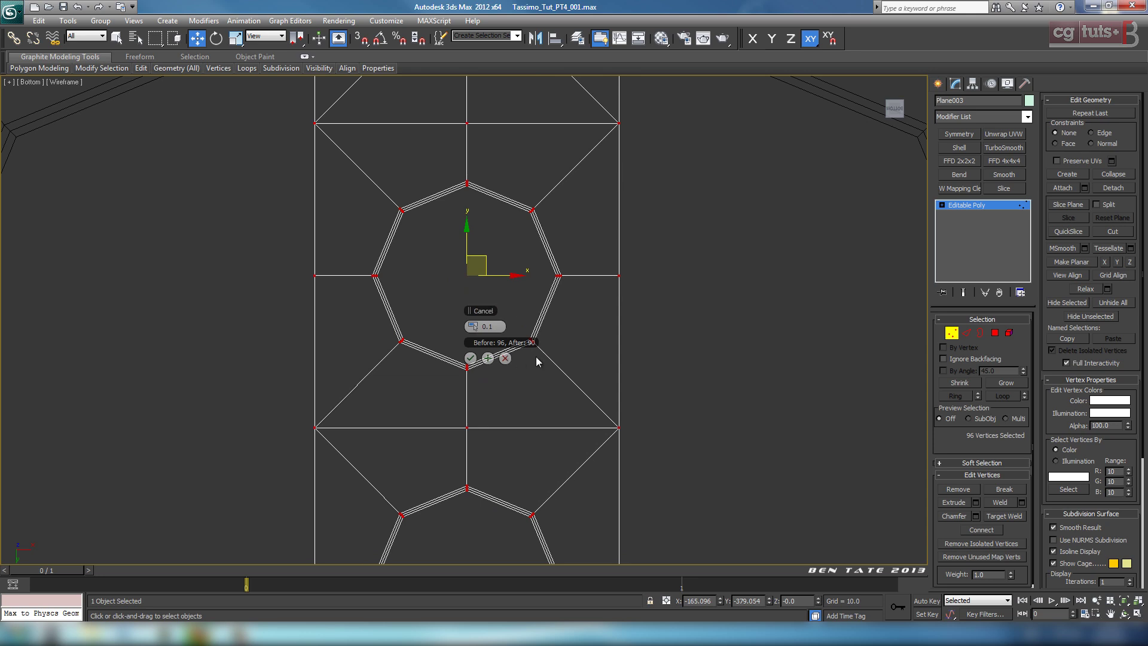
pyautogui.moveTo(535, 356); pyautogui.dragTo(517, 406, button='middle')
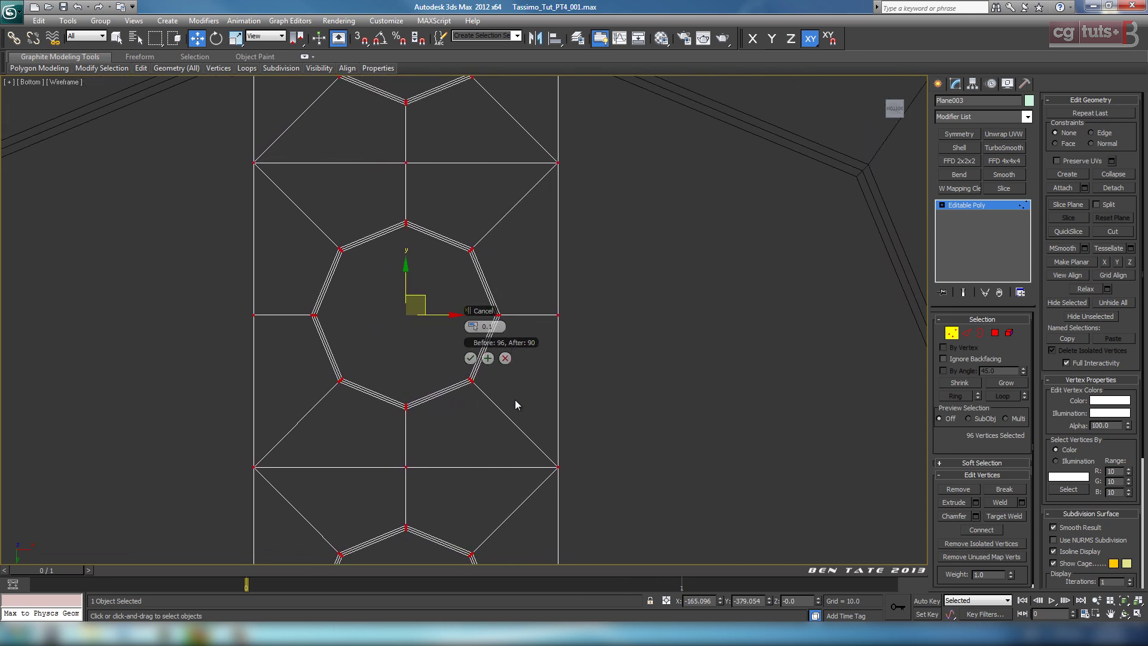
pyautogui.click(470, 357)
# Move the top hole's vertices and the shared edge row down along Y, bringing the hole close to the middle one.
pyautogui.scroll(-5, 609, 408)
pyautogui.moveTo(609, 403); pyautogui.dragTo(569, 322, button='middle')
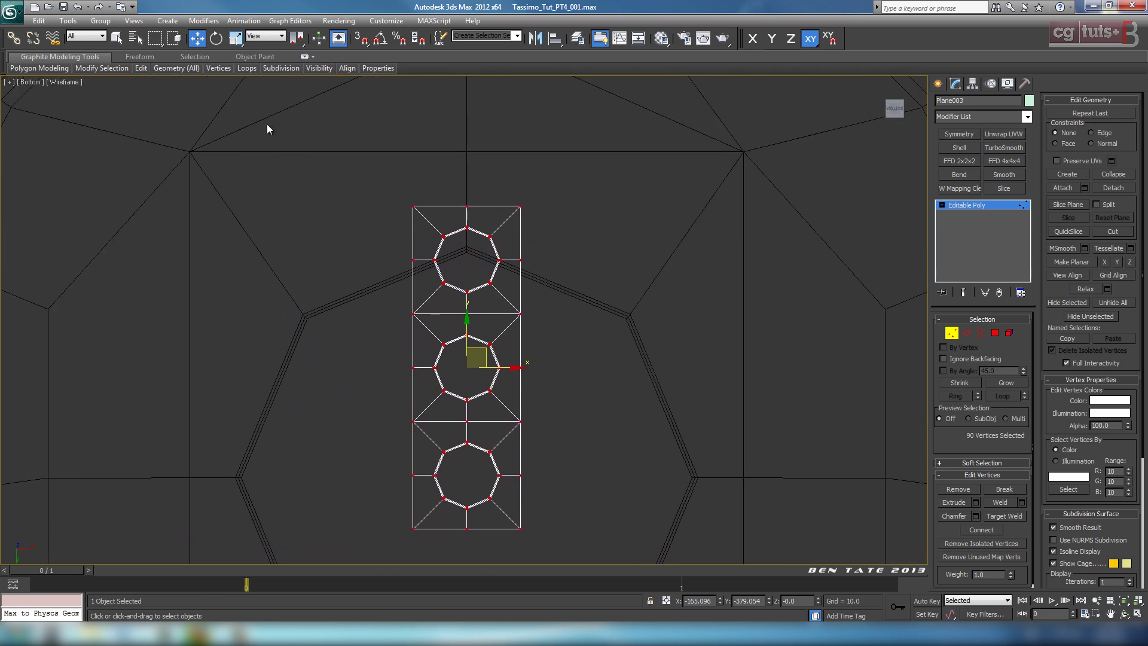
pyautogui.moveTo(632, 322)
pyautogui.mouseDown()
pyautogui.moveTo(630, 309)
pyautogui.moveTo(632, 326)
pyautogui.mouseUp()
pyautogui.scroll(3, 514, 208)
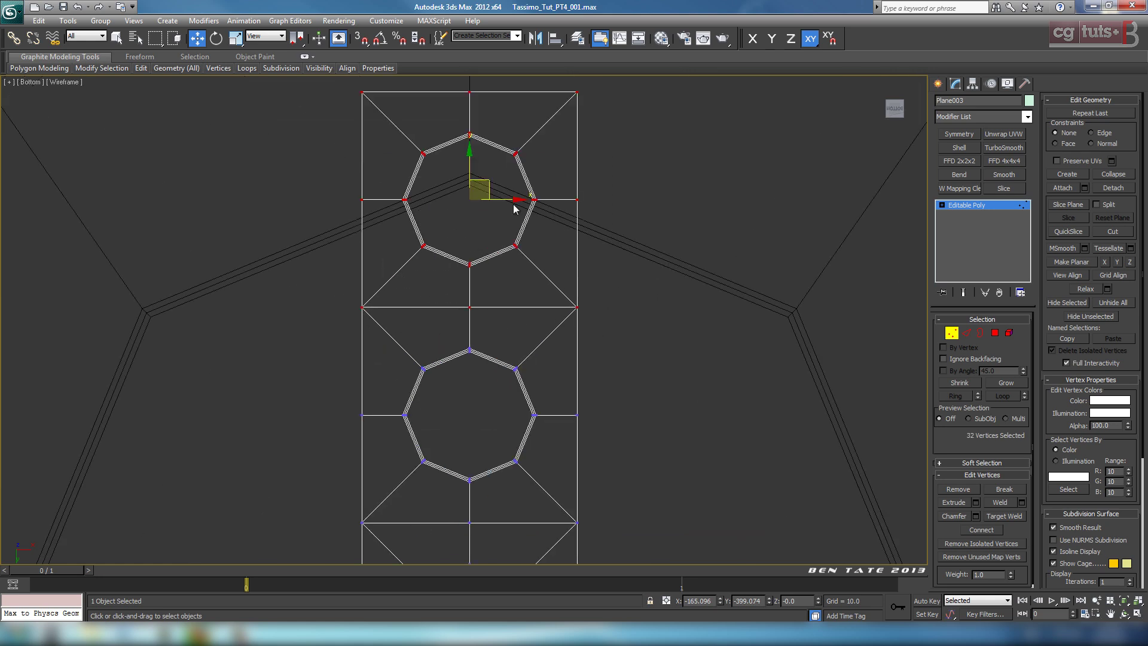
pyautogui.click(474, 163)
pyautogui.moveTo(342, 84); pyautogui.dragTo(619, 313)
pyautogui.moveTo(469, 165); pyautogui.dragTo(482, 210)
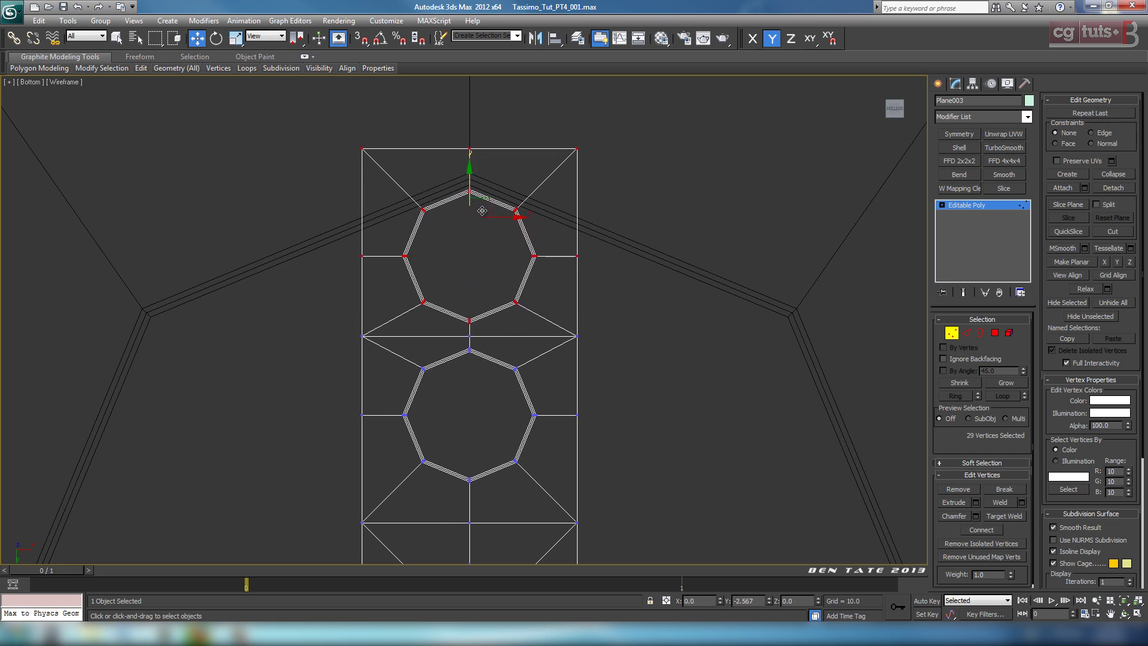
# Move the vertices of the upper two holes down along Y to space all three holes evenly, and leave vertex editing.
pyautogui.moveTo(593, 284); pyautogui.dragTo(590, 185, button='middle')
pyautogui.scroll(-3, 573, 210)
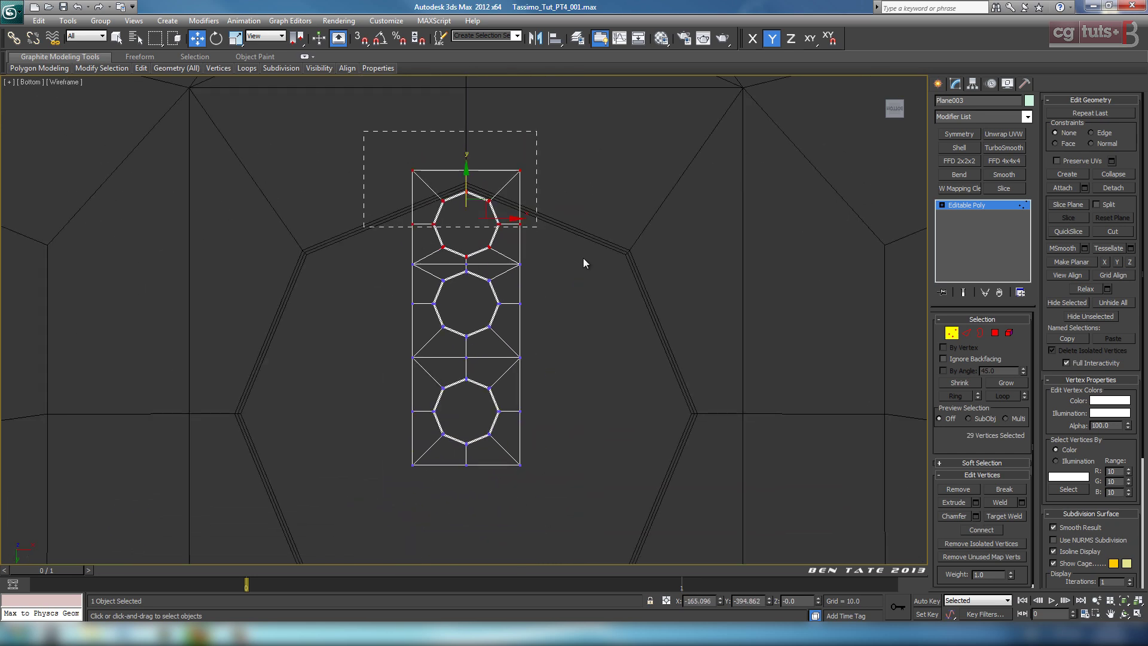
pyautogui.moveTo(583, 263); pyautogui.dragTo(594, 351)
pyautogui.moveTo(469, 220); pyautogui.dragTo(475, 233)
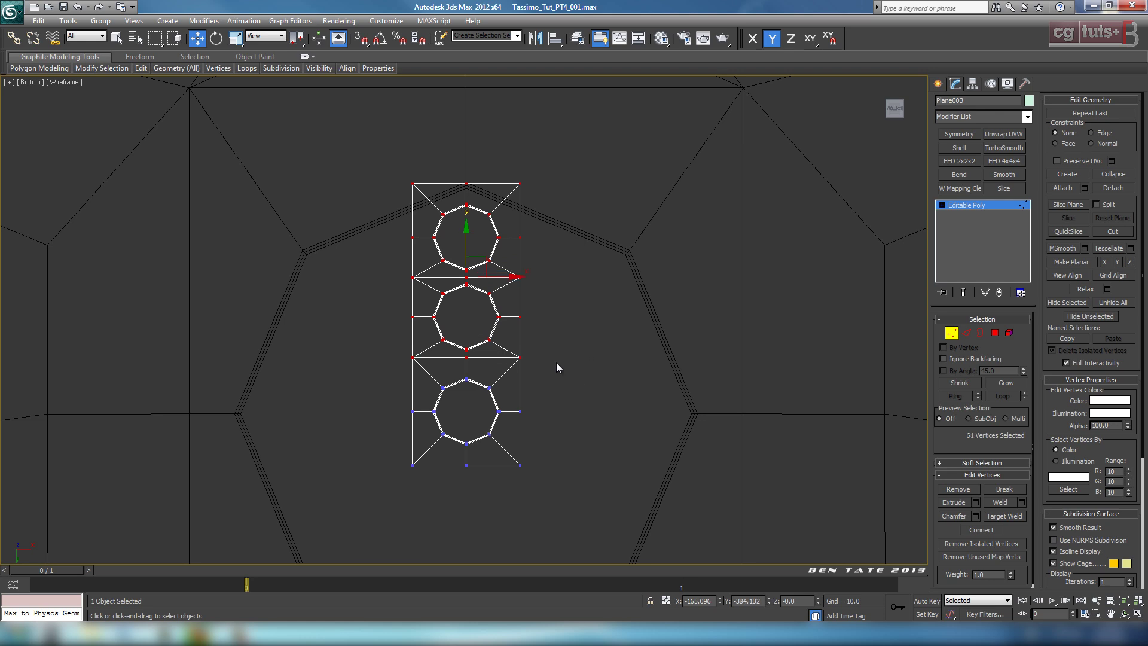
pyautogui.scroll(3, 465, 320)
pyautogui.moveTo(470, 159); pyautogui.dragTo(475, 200)
pyautogui.scroll(-5, 504, 238)
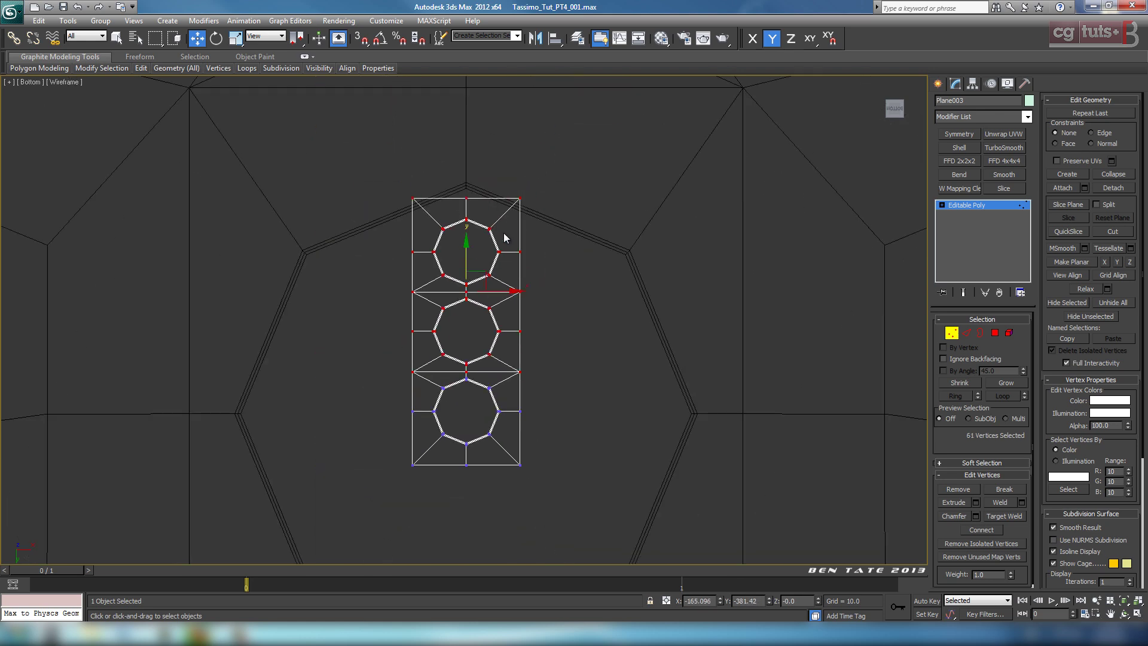
pyautogui.click(953, 336)
# Center the strip's pivot to the object using Affect Pivot Only.
pyautogui.scroll(-2, 606, 257)
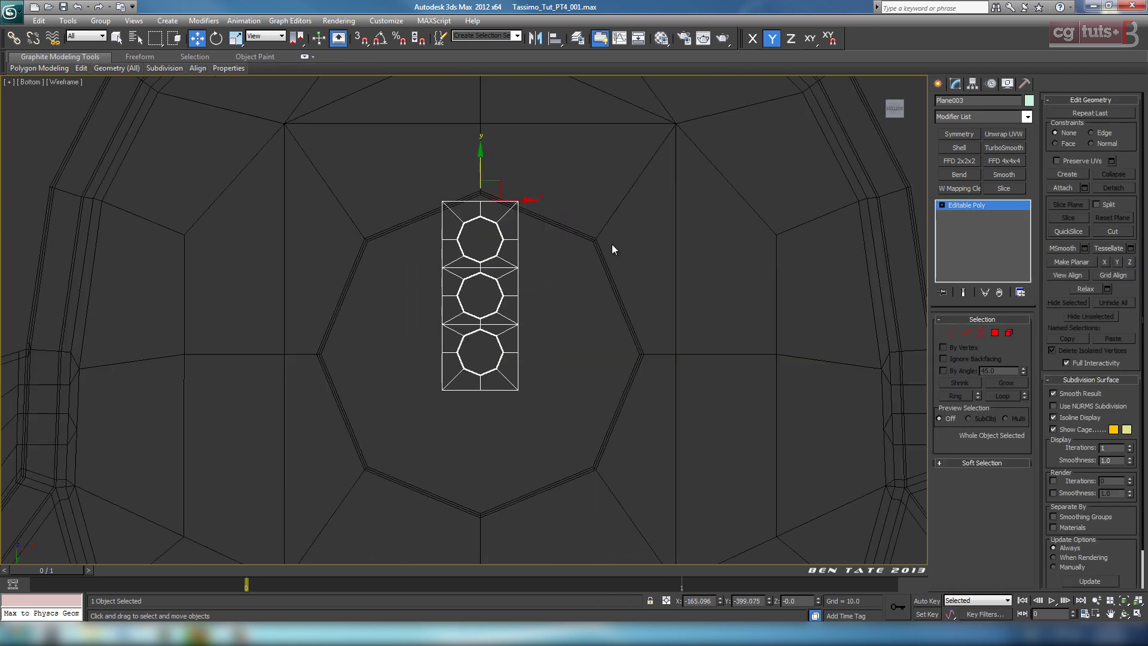
pyautogui.click(973, 83)
pyautogui.click(989, 160)
pyautogui.click(981, 220)
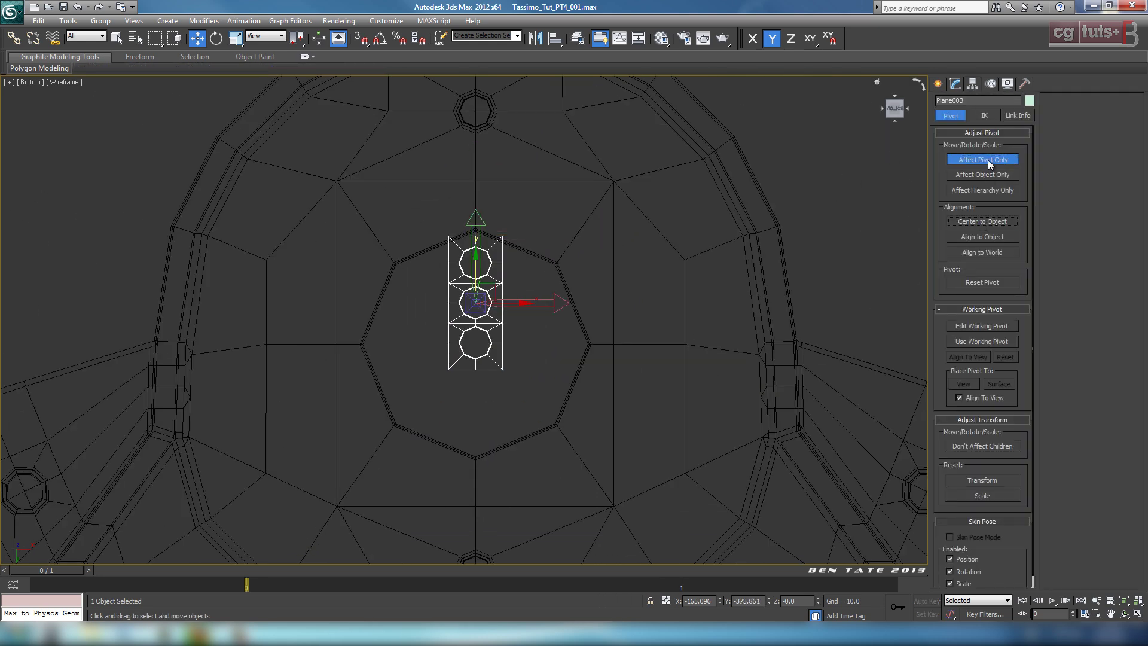
pyautogui.click(988, 160)
# Move the three-hole strip in the XY plane to below-left of the central opening, at about X -201.6, Y -298.5.
pyautogui.moveTo(536, 265); pyautogui.dragTo(571, 201, button='middle')
pyautogui.scroll(2, 571, 200)
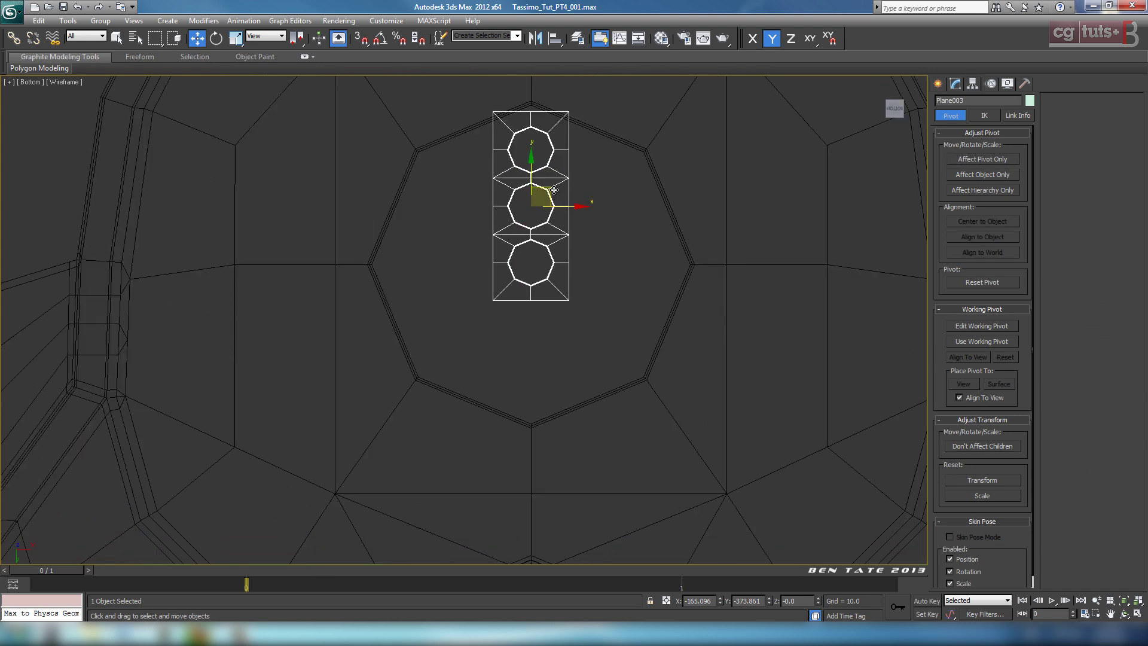
pyautogui.moveTo(554, 190); pyautogui.dragTo(431, 354)
pyautogui.scroll(-3, 474, 359)
pyautogui.moveTo(475, 359); pyautogui.dragTo(474, 243, button='middle')
pyautogui.scroll(2, 518, 251)
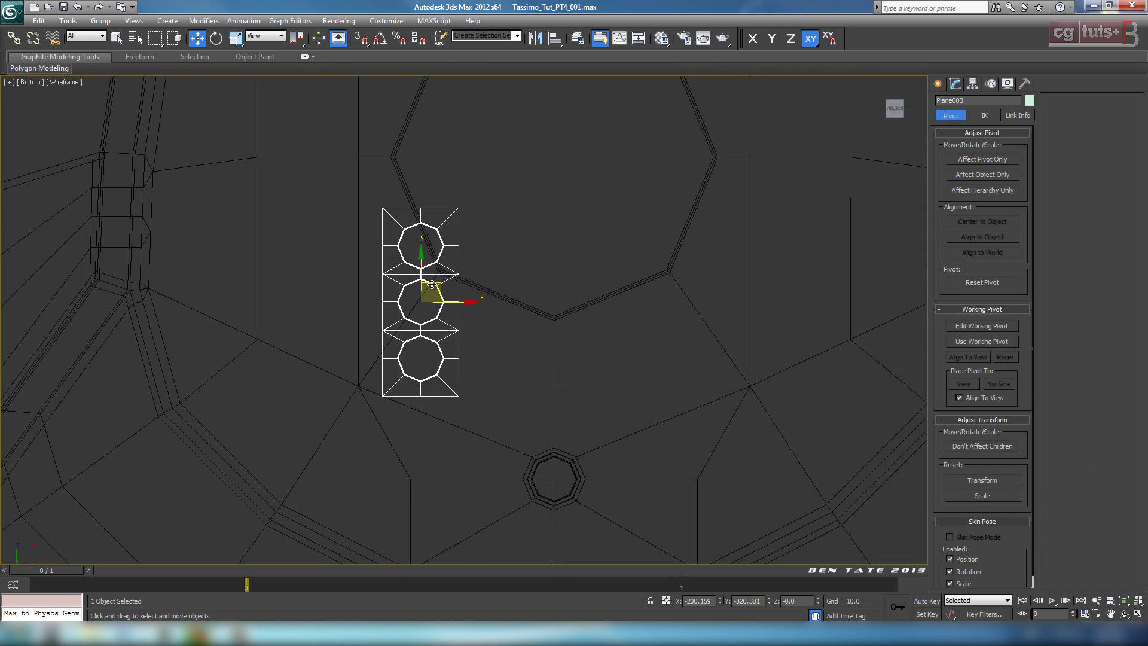
pyautogui.moveTo(432, 283); pyautogui.dragTo(427, 367)
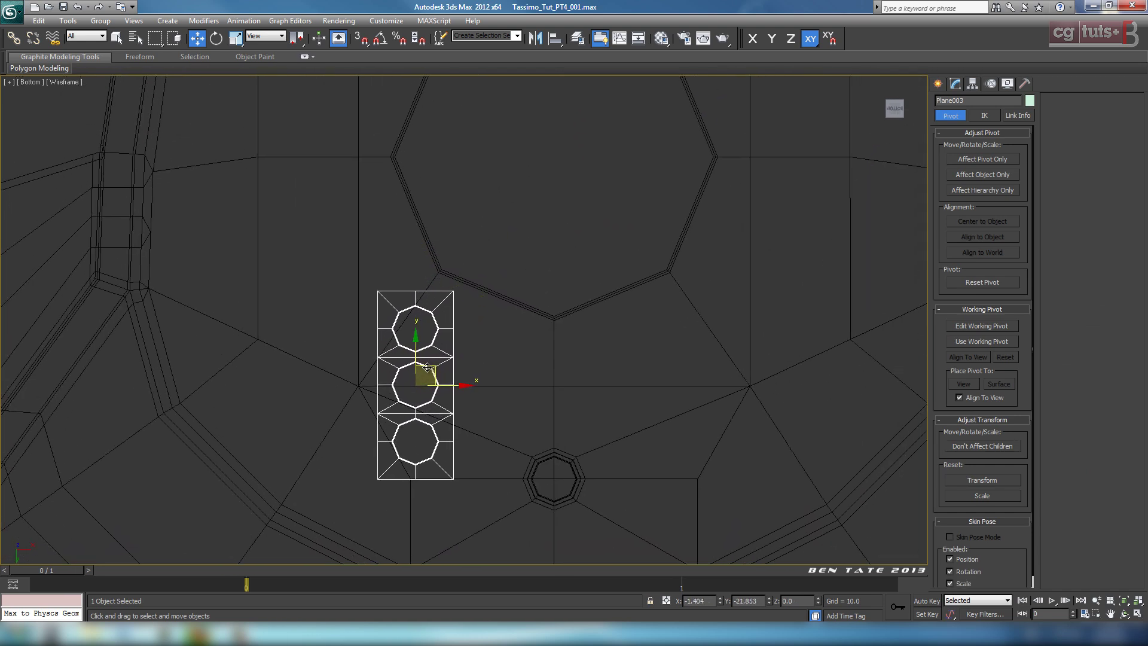
# In the Right view, raise the strip vertically onto the base's lower face, at about Z 261.57.
pyautogui.scroll(-5, 427, 367)
pyautogui.hotkey('alt', 'w')
pyautogui.middleClick(313, 425)
pyautogui.hotkey('alt', 'w')
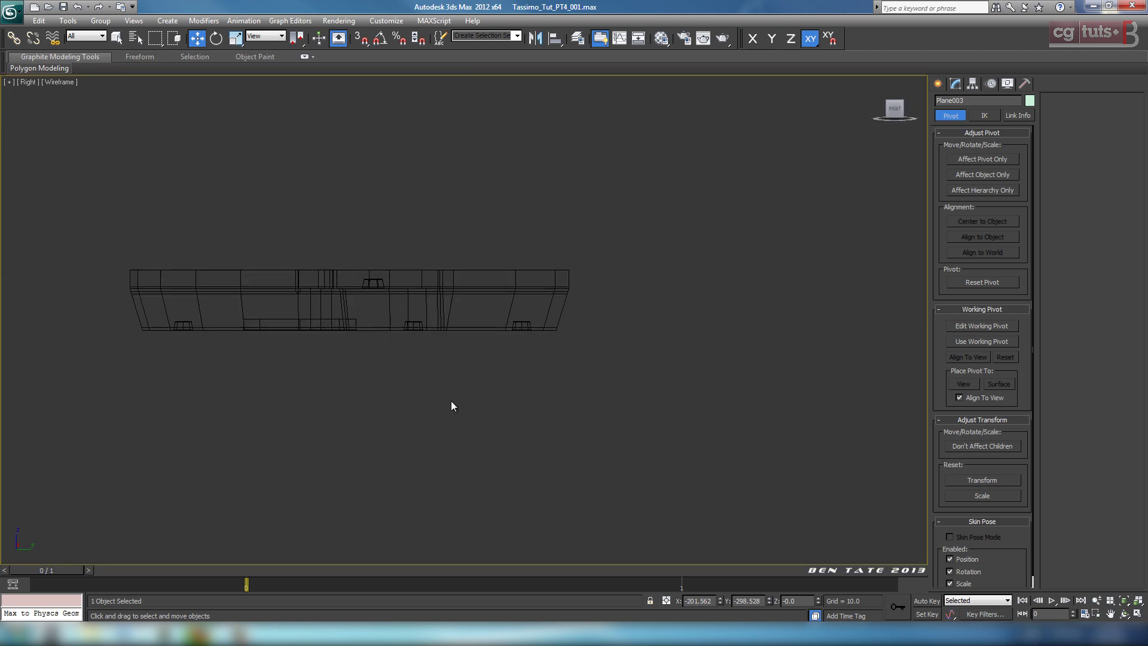
pyautogui.scroll(-6, 451, 406)
pyautogui.moveTo(451, 379)
pyautogui.mouseDown()
pyautogui.moveTo(446, 291)
pyautogui.moveTo(450, 362)
pyautogui.mouseUp()
pyautogui.scroll(6, 446, 291)
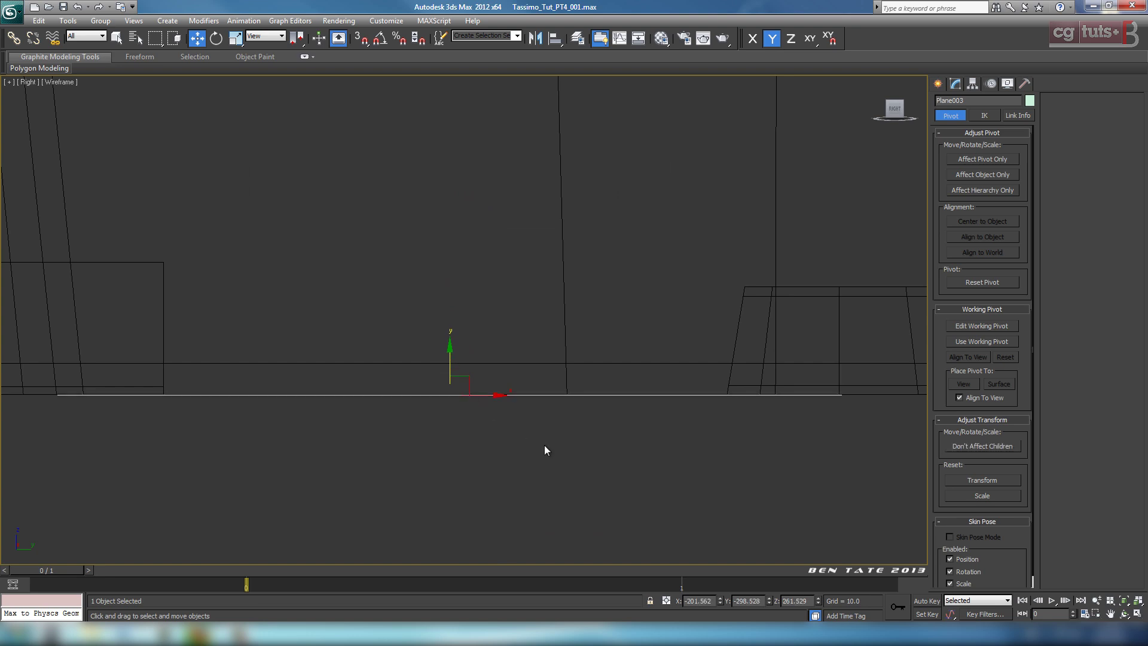
pyautogui.moveTo(575, 409); pyautogui.dragTo(526, 369, button='middle')
pyautogui.scroll(8, 526, 370)
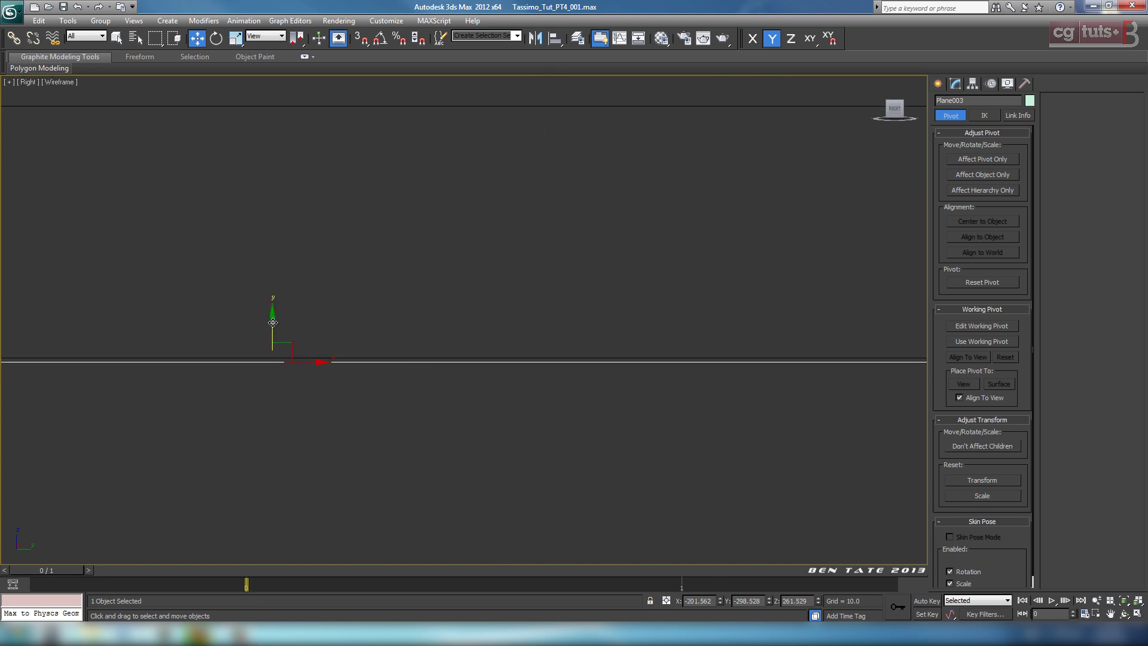
pyautogui.moveTo(273, 322); pyautogui.dragTo(276, 318)
# In the Bottom view, rotate the strip about 44° so it runs diagonally beside the central opening.
pyautogui.hotkey('alt', 'w')
pyautogui.rightClick(688, 466)
pyautogui.hotkey('alt', 'w')
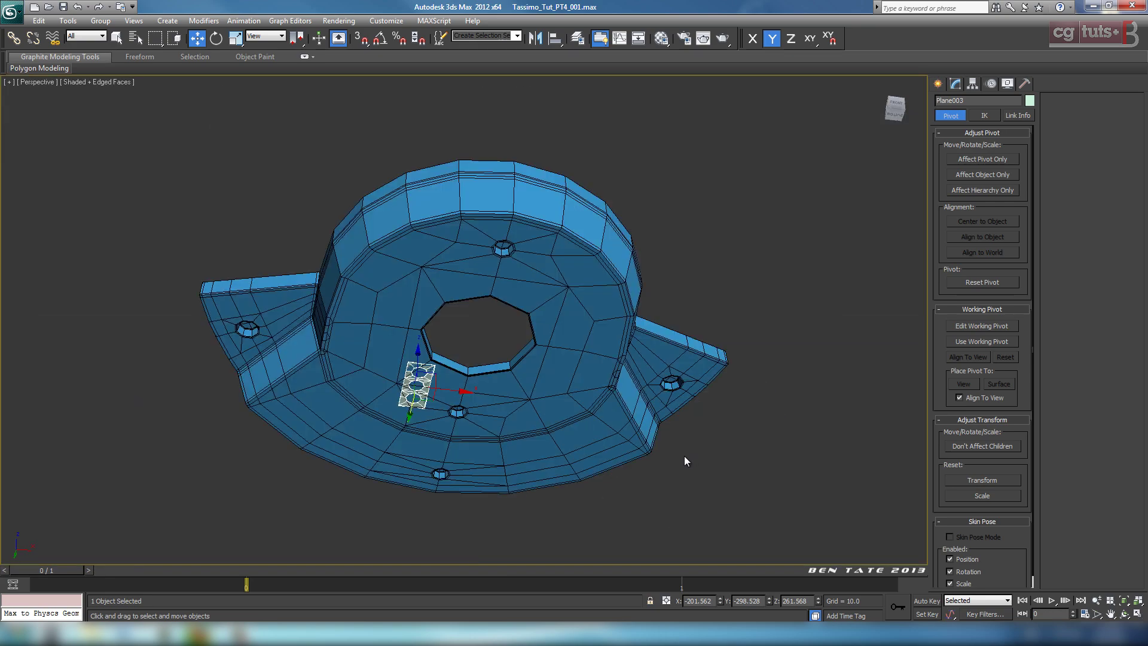
pyautogui.keyDown('alt'); pyautogui.moveTo(608, 423); pyautogui.dragTo(642, 412, button='middle'); pyautogui.keyUp('alt')
pyautogui.hotkey('alt', 'w')
pyautogui.rightClick(328, 283)
pyautogui.hotkey('alt', 'w')
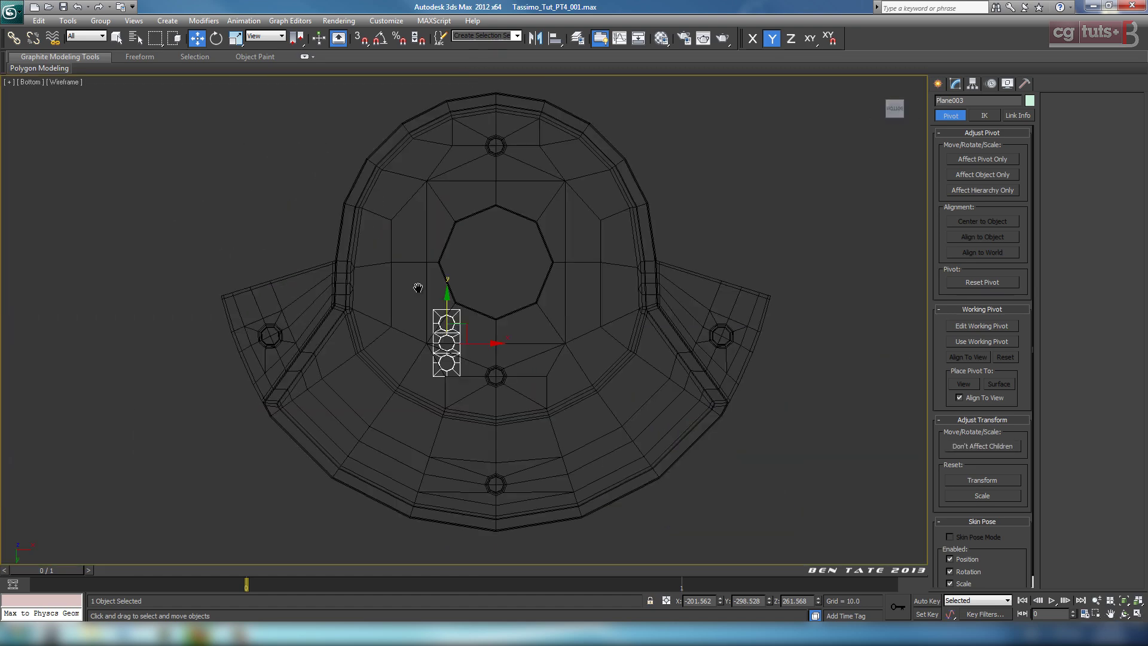
pyautogui.moveTo(417, 285); pyautogui.dragTo(452, 290, button='middle')
pyautogui.scroll(3, 457, 317)
pyautogui.moveTo(559, 348); pyautogui.dragTo(511, 282, button='middle')
pyautogui.click(216, 39)
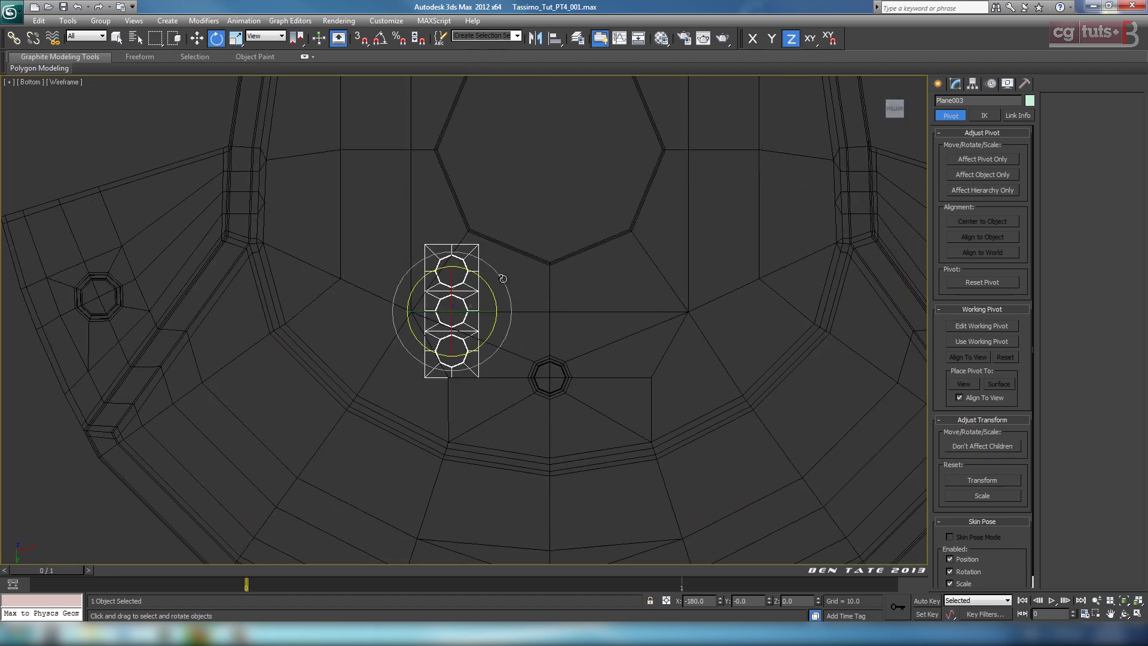
pyautogui.moveTo(458, 251); pyautogui.dragTo(453, 253)
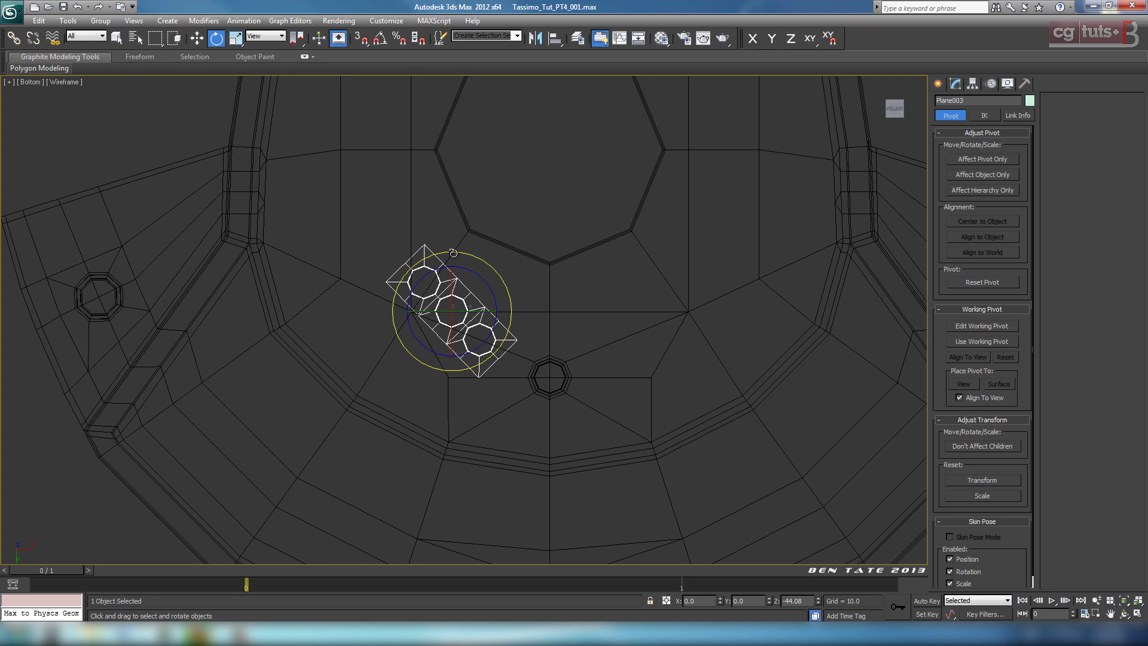
# Rotate the strip about 3.2° back toward the horizontal and nudge it to about X -198.9, Y -300.7.
pyautogui.click(197, 39)
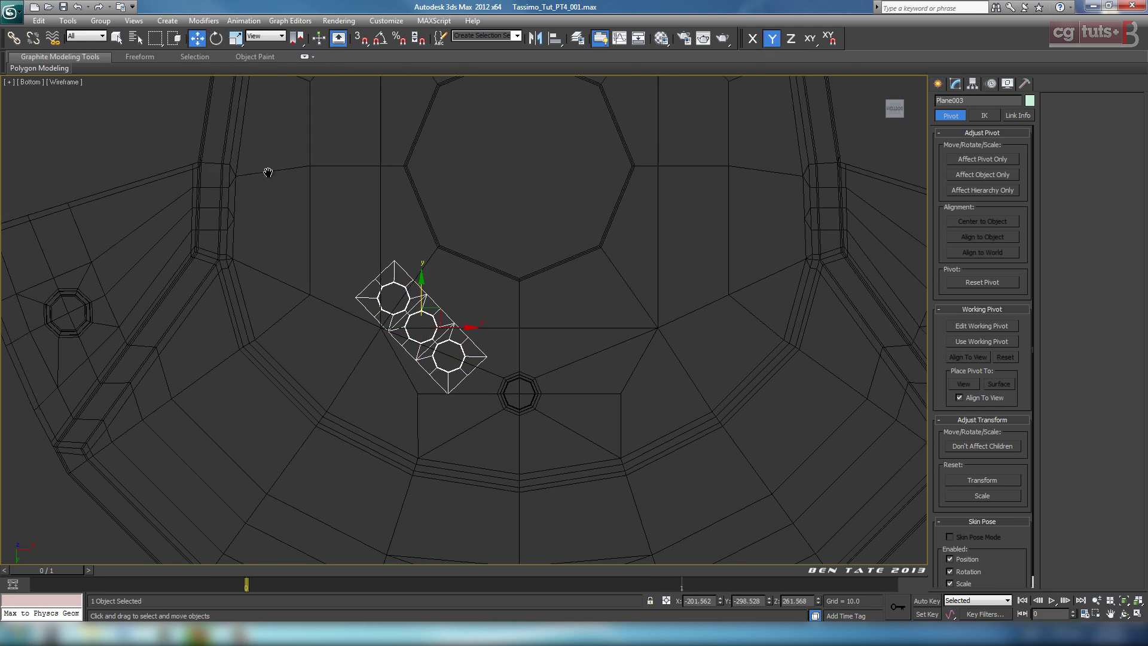
pyautogui.scroll(3, 415, 262)
pyautogui.moveTo(452, 296); pyautogui.dragTo(461, 293)
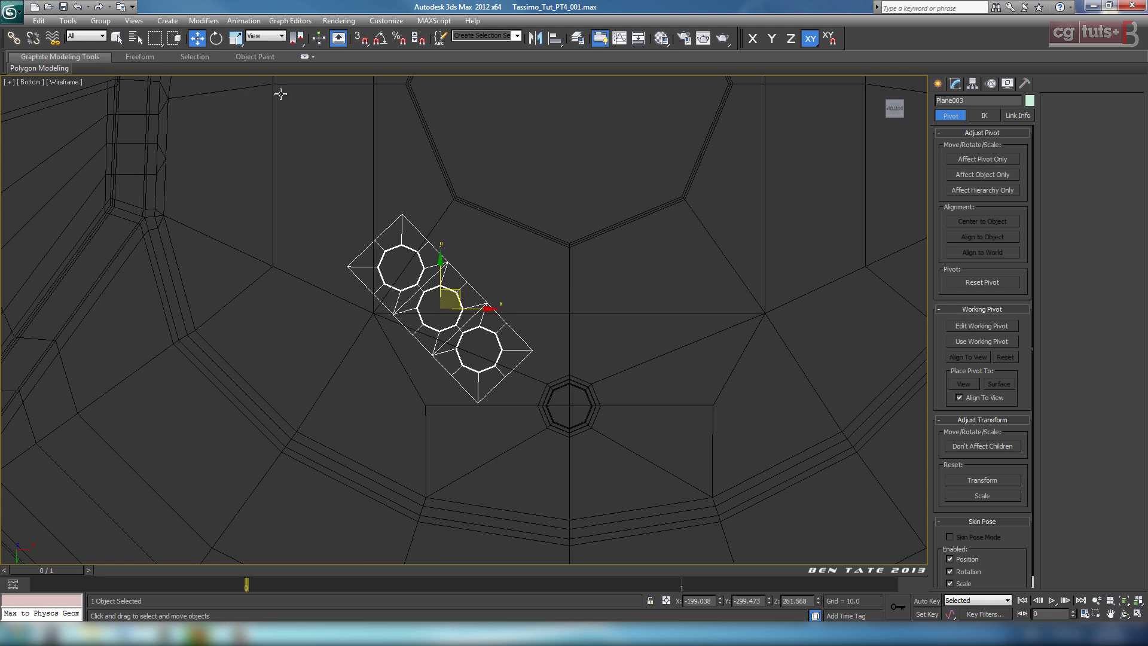
pyautogui.click(216, 38)
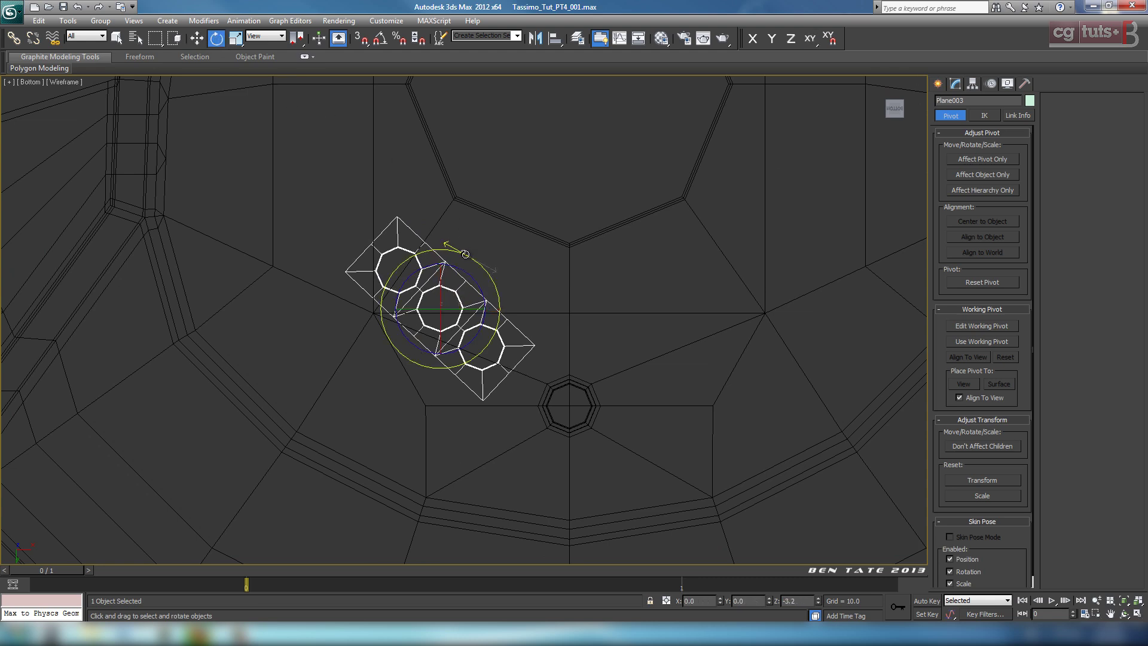
pyautogui.click(201, 40)
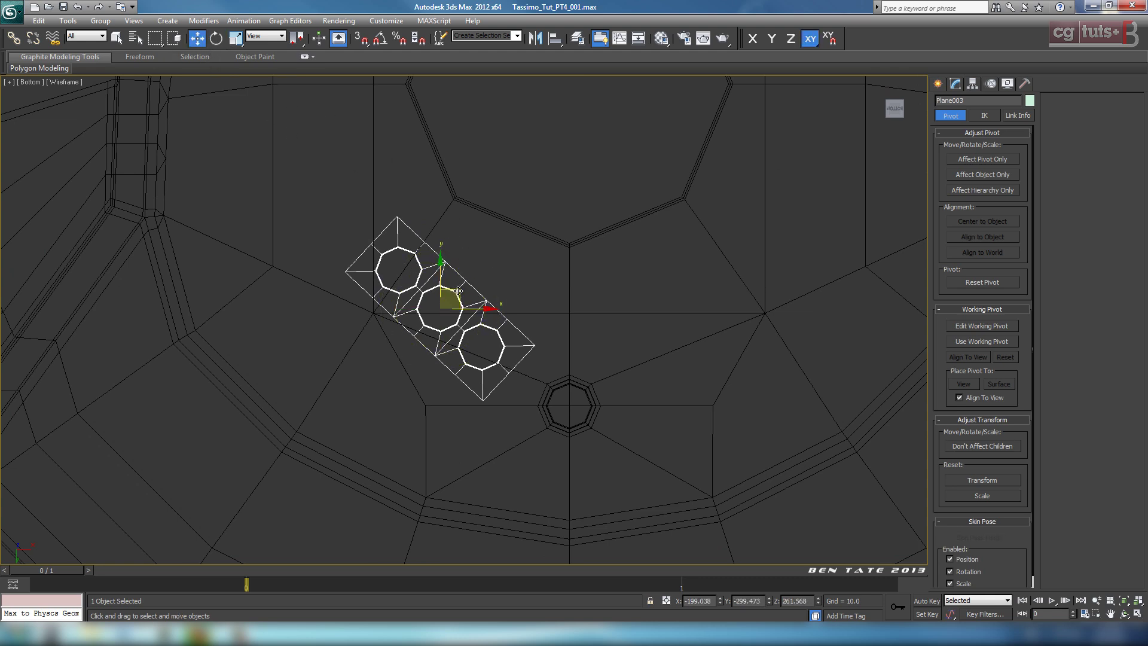
pyautogui.moveTo(458, 290); pyautogui.dragTo(459, 288)
pyautogui.scroll(-5, 630, 330)
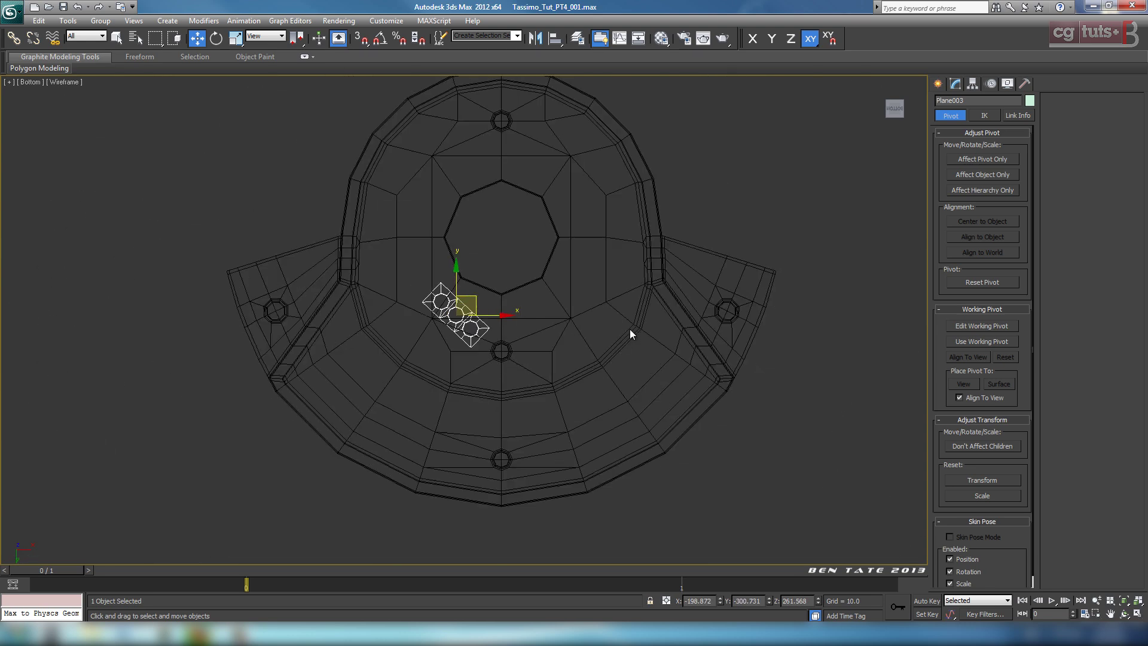
# Examine the strip's placement in the Perspective view and compare it with the light holes in reference photo 026_TassimoT65.
pyautogui.scroll(-2, 606, 339)
pyautogui.moveTo(605, 341)
pyautogui.mouseDown(button='middle')
pyautogui.moveTo(586, 405)
pyautogui.moveTo(592, 358)
pyautogui.mouseUp(button='middle')
pyautogui.hotkey('alt', 'w')
pyautogui.rightClick(704, 449)
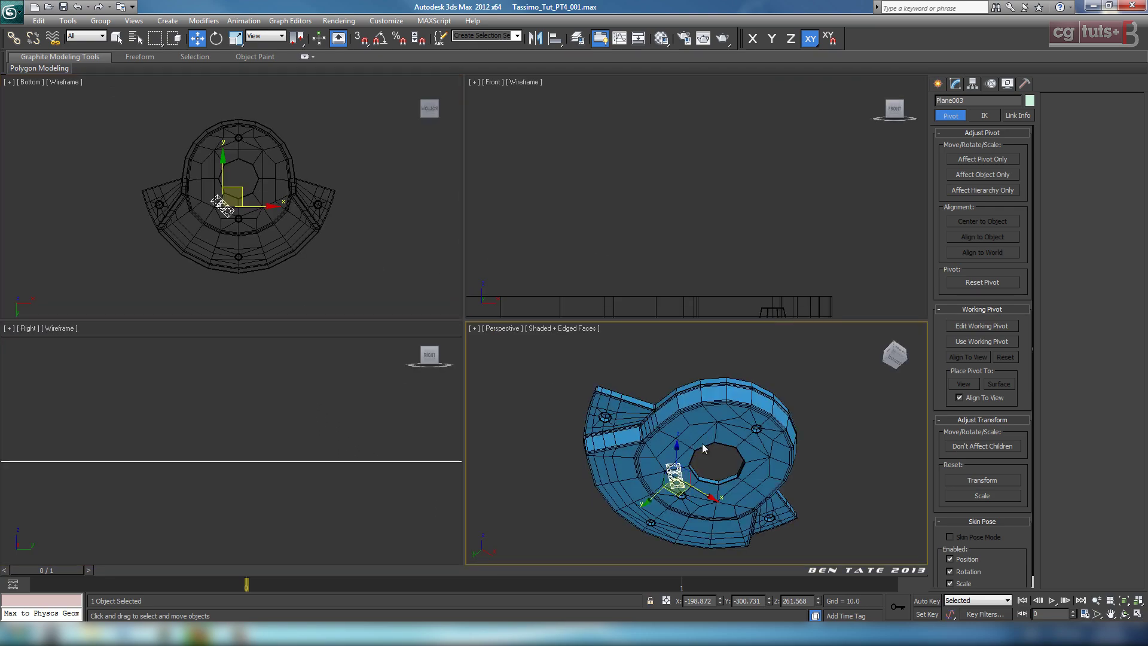
pyautogui.hotkey('alt', 'w')
pyautogui.keyDown('alt'); pyautogui.moveTo(592, 407); pyautogui.dragTo(556, 410, button='middle'); pyautogui.keyUp('alt')
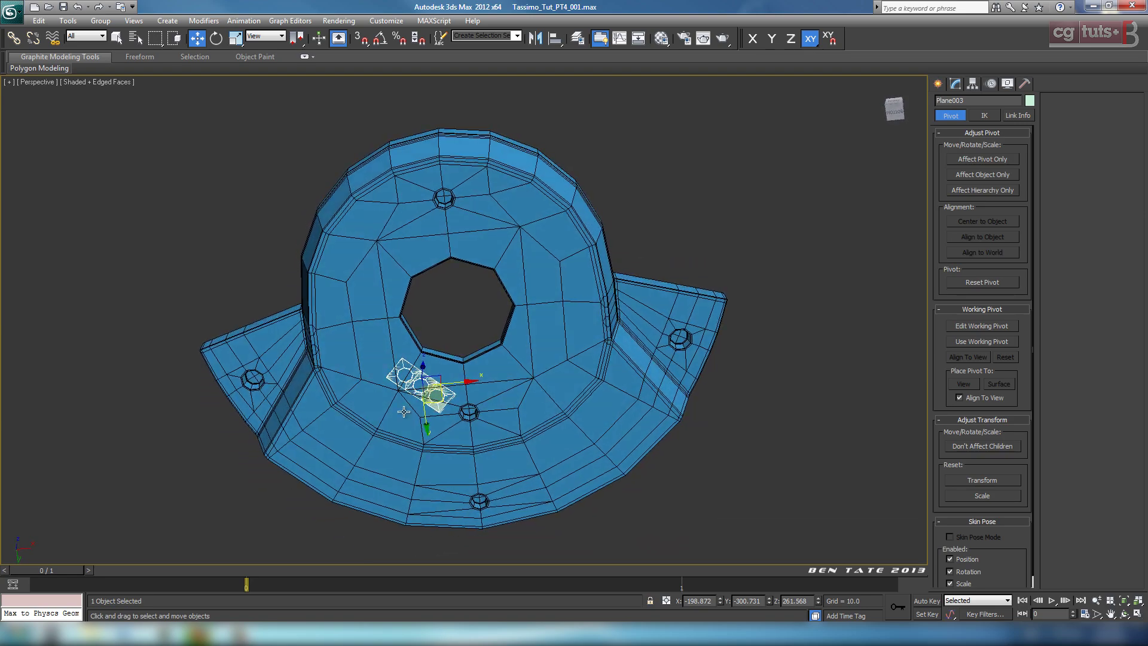
pyautogui.click(128, 633)
pyautogui.click(200, 583)
pyautogui.click(201, 583)
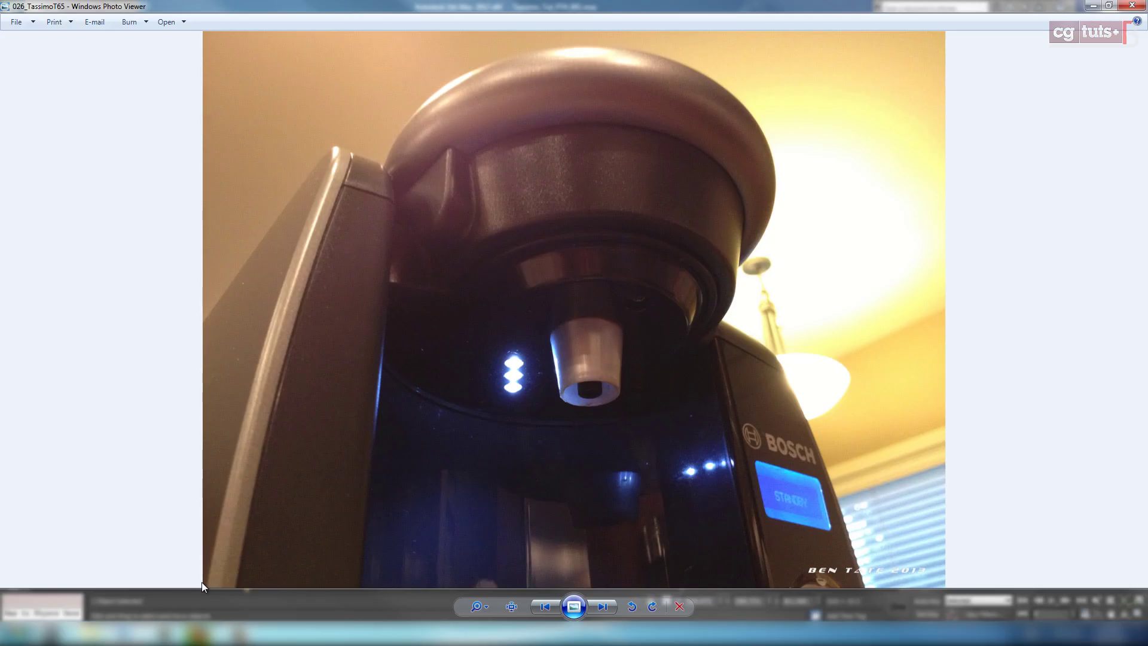
pyautogui.click(1092, 6)
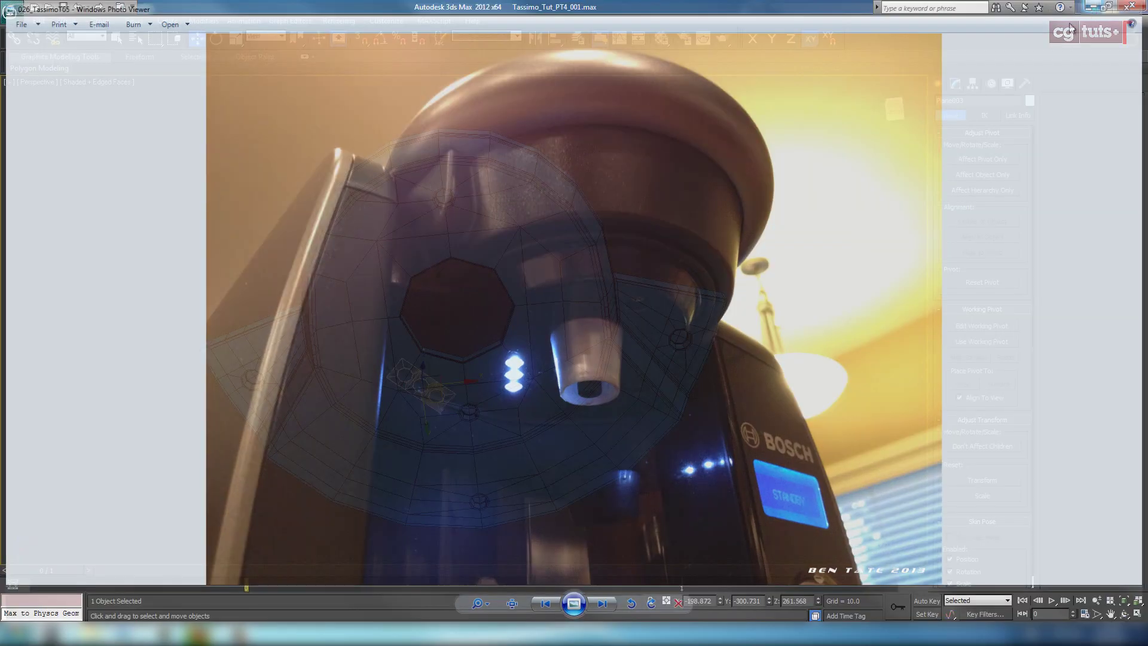
# In the Bottom view, scale the strip uniformly to 91% and shift it slightly to about X -199.9, Y -299.8.
pyautogui.moveTo(634, 310); pyautogui.dragTo(673, 257, button='middle')
pyautogui.hotkey('alt', 'w')
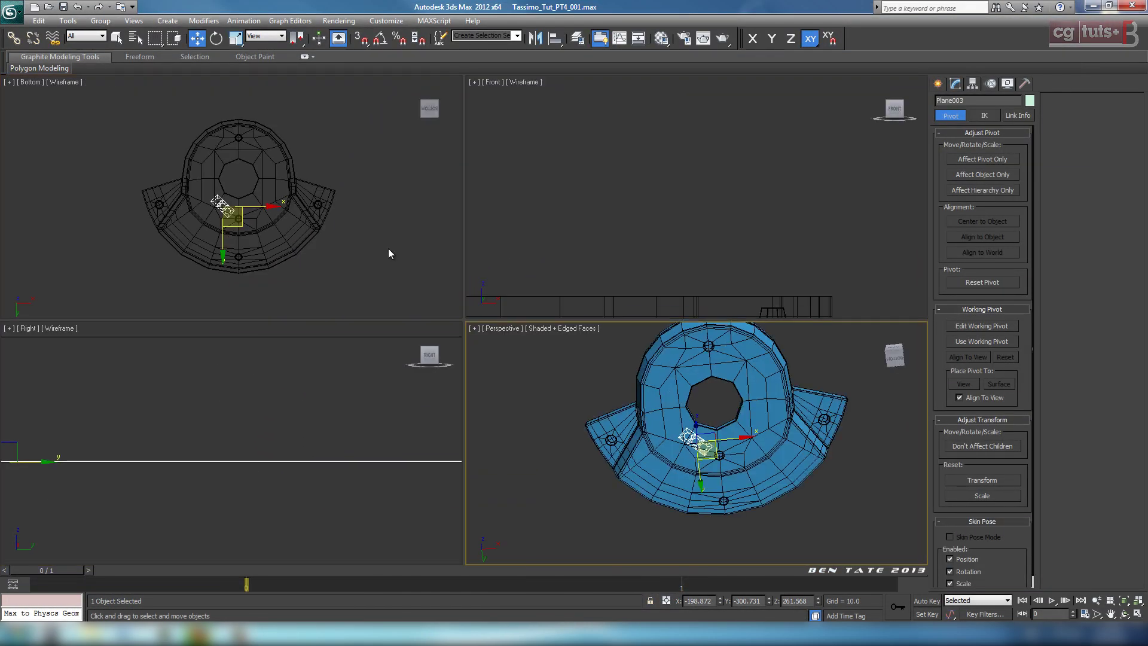
pyautogui.middleClick(389, 249)
pyautogui.hotkey('alt', 'w')
pyautogui.moveTo(430, 224); pyautogui.dragTo(440, 200, button='middle')
pyautogui.scroll(9, 455, 331)
pyautogui.moveTo(479, 256); pyautogui.dragTo(454, 354, button='middle')
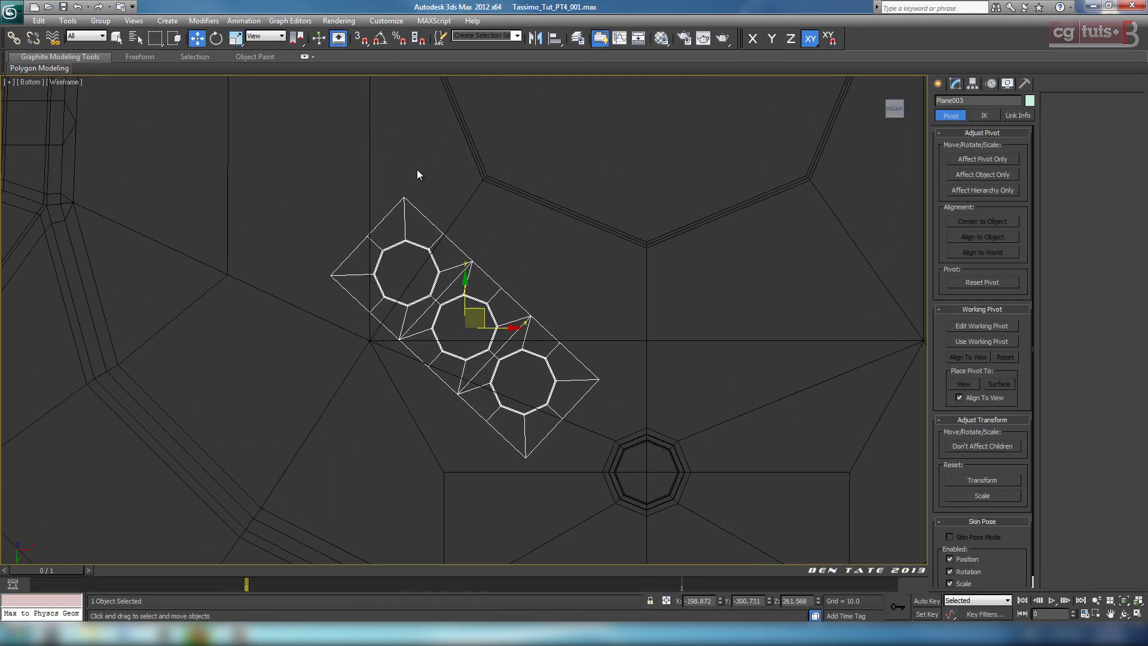
pyautogui.click(235, 44)
pyautogui.moveTo(470, 315); pyautogui.dragTo(471, 326)
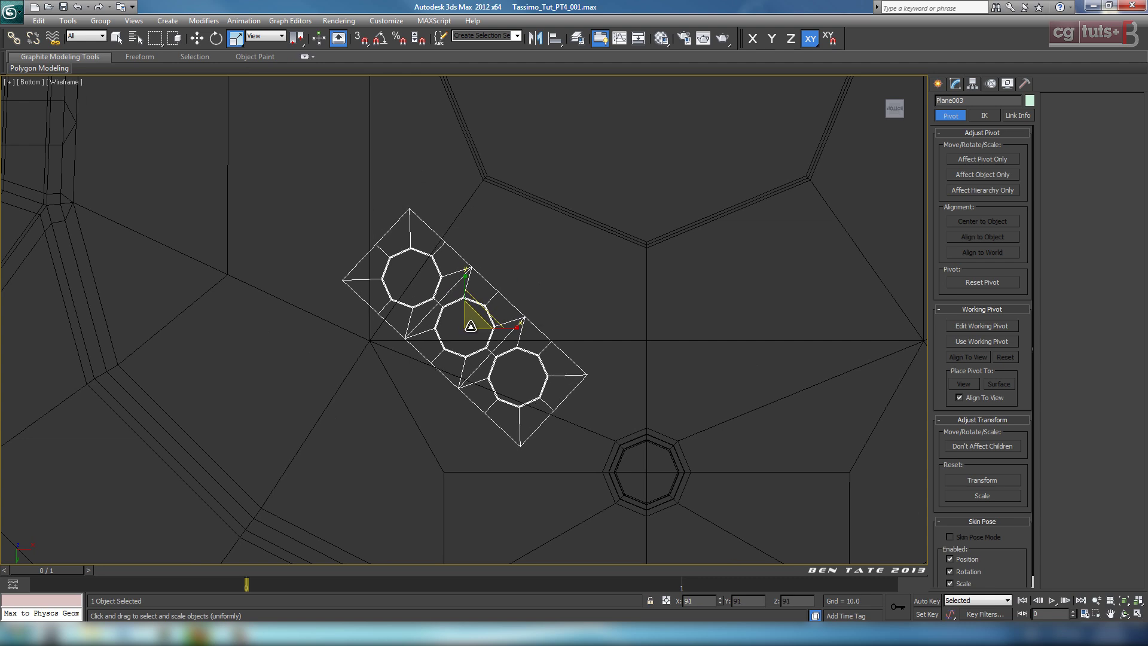
pyautogui.click(198, 40)
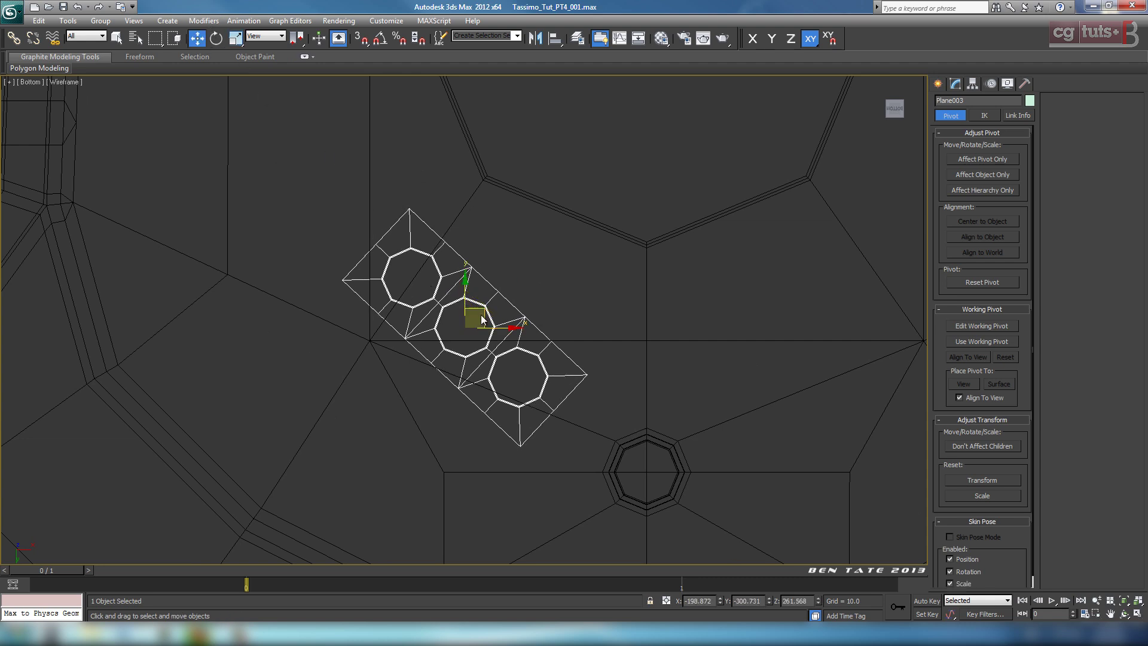
pyautogui.moveTo(482, 311); pyautogui.dragTo(477, 315)
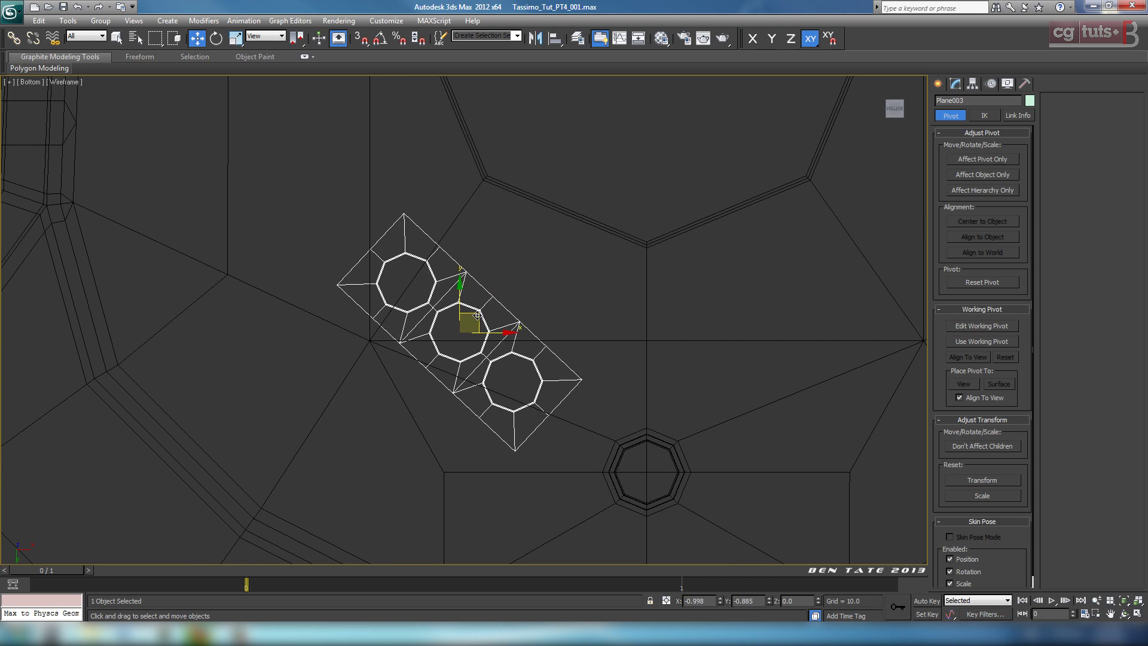
# Enter Border sub-object level on the strip and select only its outer rectangular border.
pyautogui.moveTo(548, 338); pyautogui.dragTo(580, 294, button='middle')
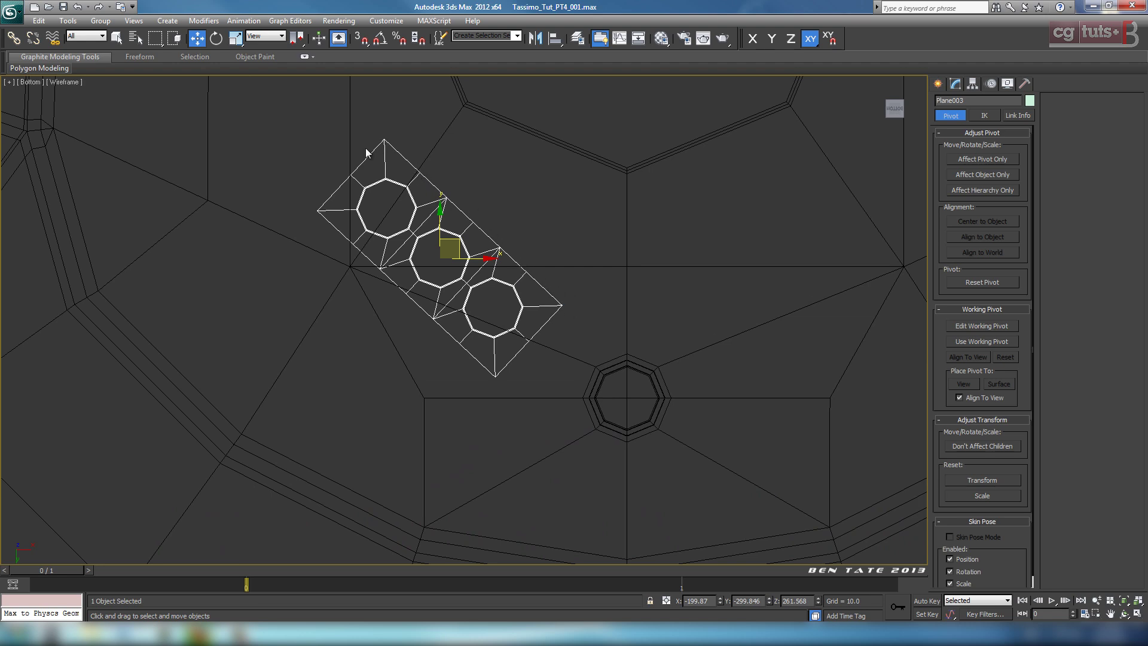
pyautogui.moveTo(432, 292); pyautogui.dragTo(423, 312, button='middle')
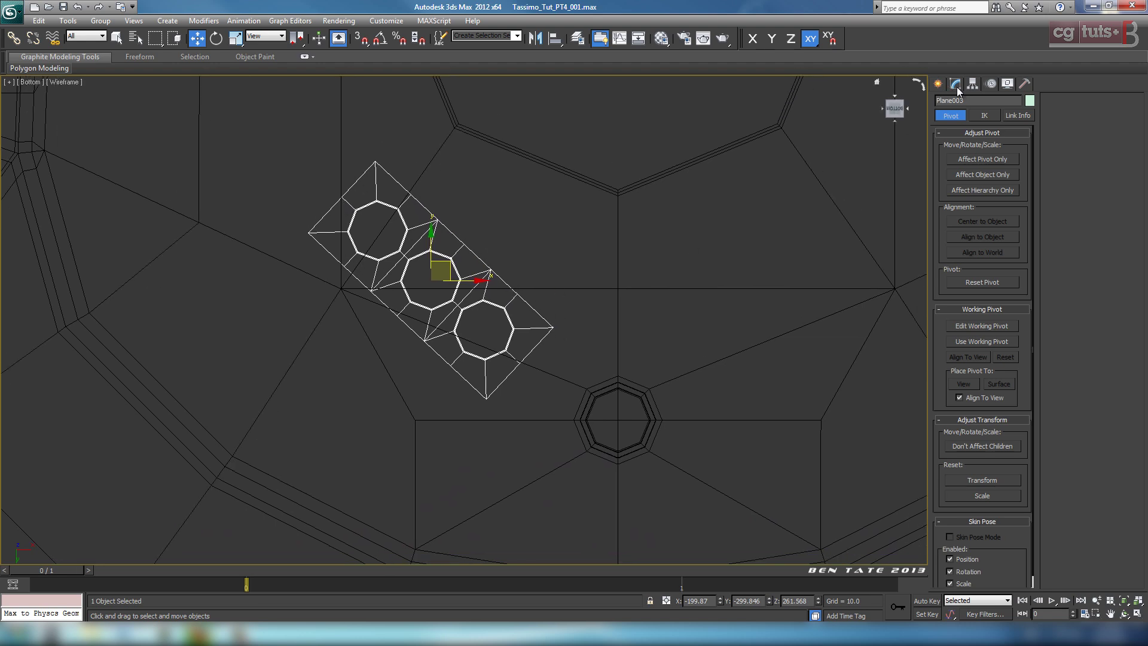
pyautogui.click(955, 84)
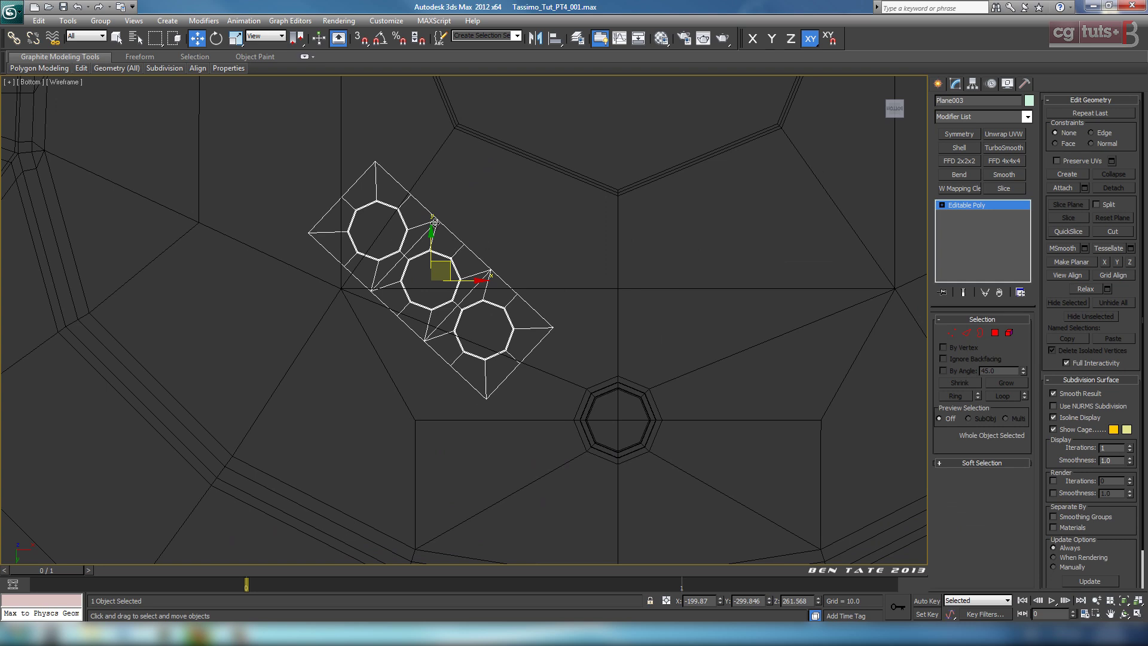
pyautogui.moveTo(737, 231); pyautogui.dragTo(800, 337, button='middle')
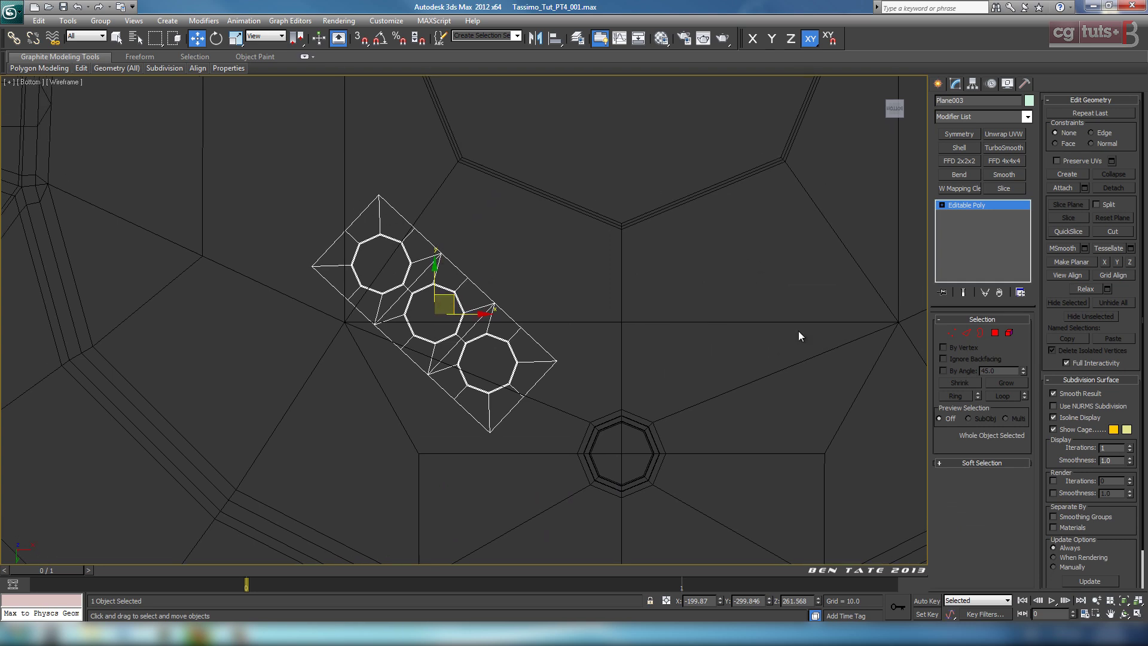
pyautogui.click(981, 332)
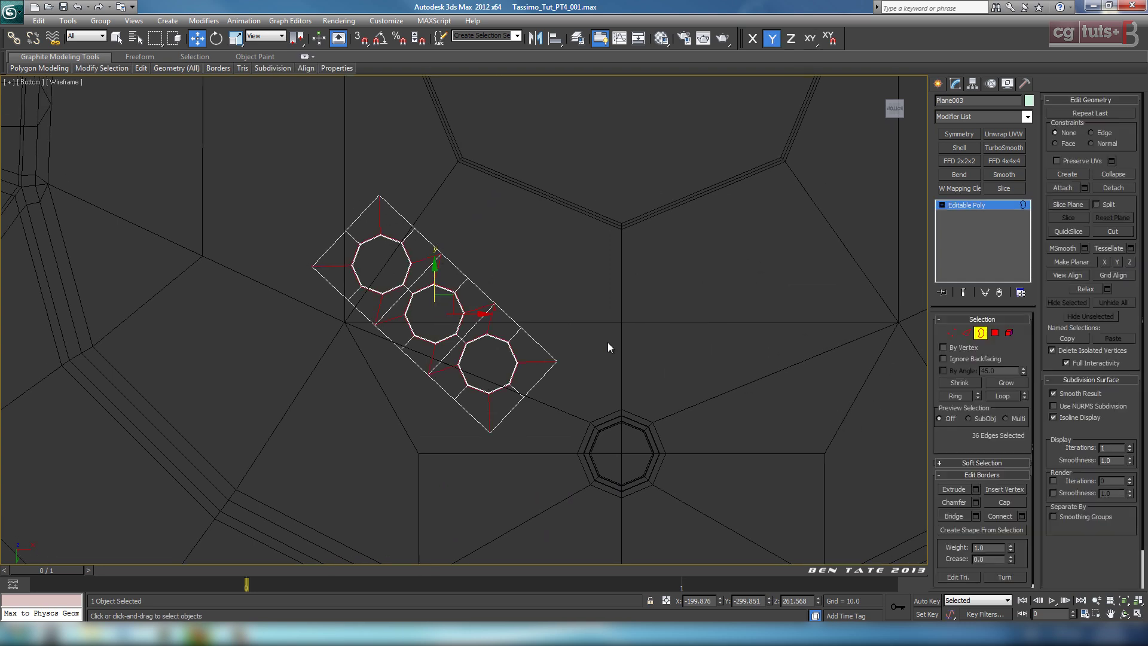
pyautogui.click(540, 345)
pyautogui.press('F6')
pyautogui.moveTo(571, 321); pyautogui.dragTo(569, 314, button='middle')
pyautogui.scroll(2, 304, 124)
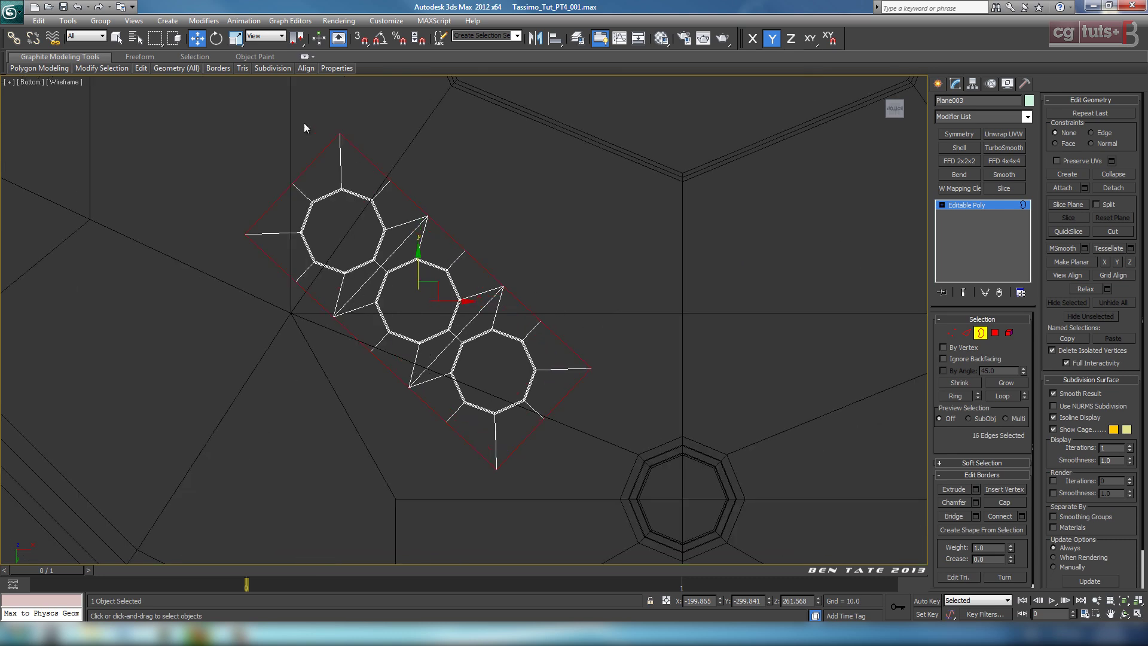
# Set the reference coordinate system to Local and extend the outer border outward into a narrow rim of new faces by scaling.
pyautogui.click(236, 39)
pyautogui.moveTo(395, 141); pyautogui.dragTo(595, 169, button='middle')
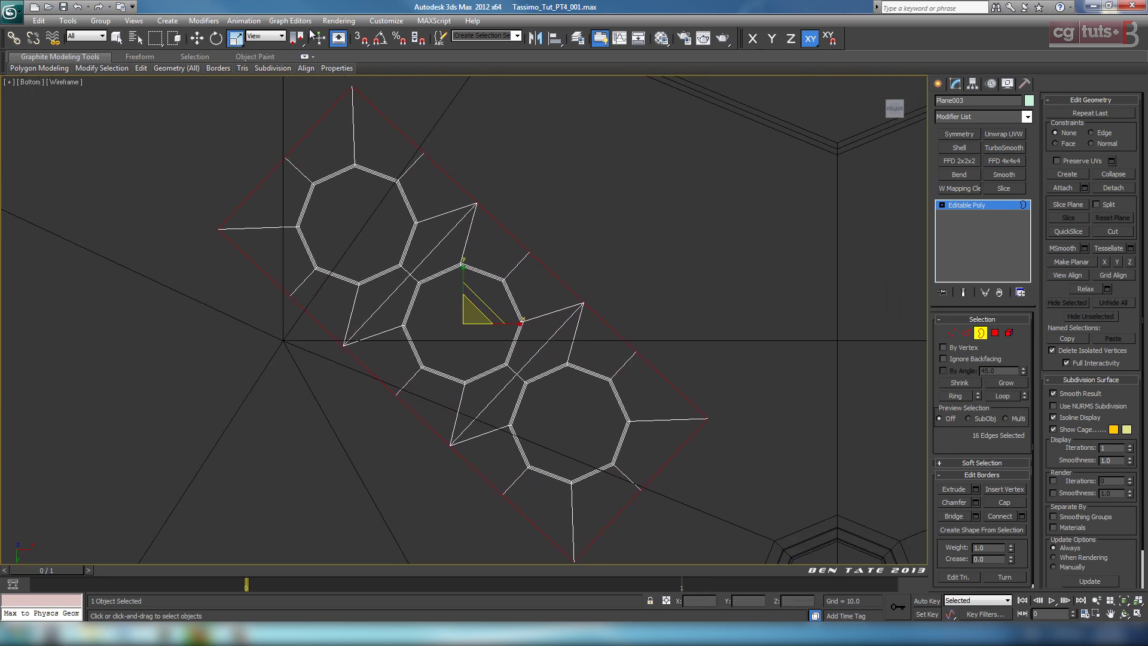
pyautogui.click(282, 36)
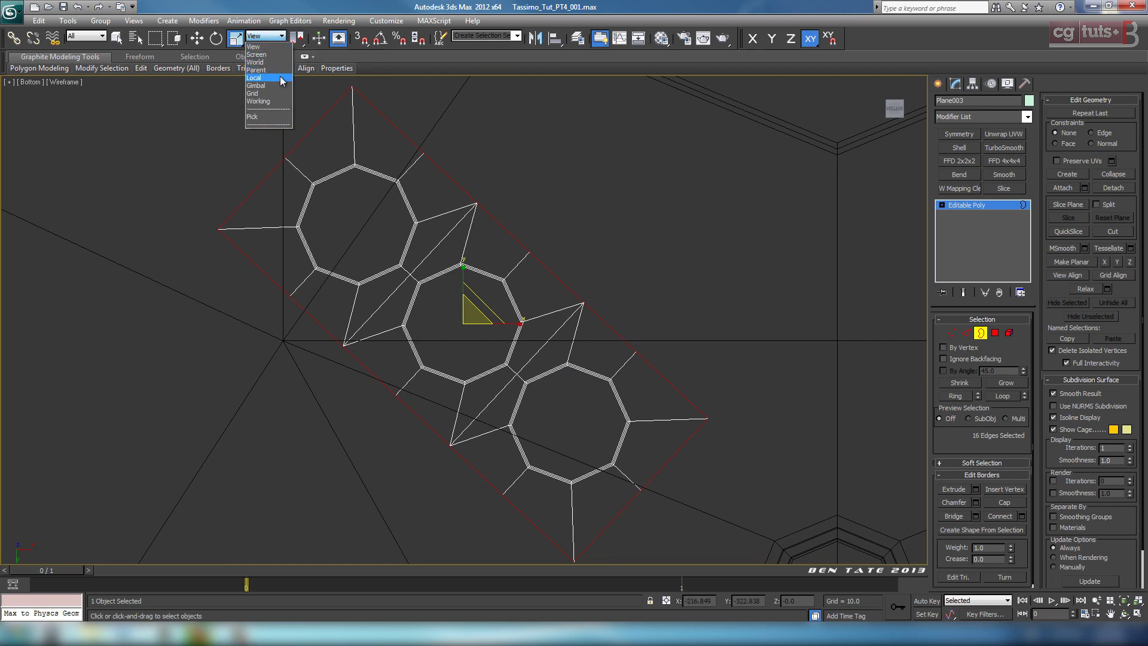
pyautogui.click(253, 65)
pyautogui.moveTo(555, 335); pyautogui.dragTo(566, 323, button='middle')
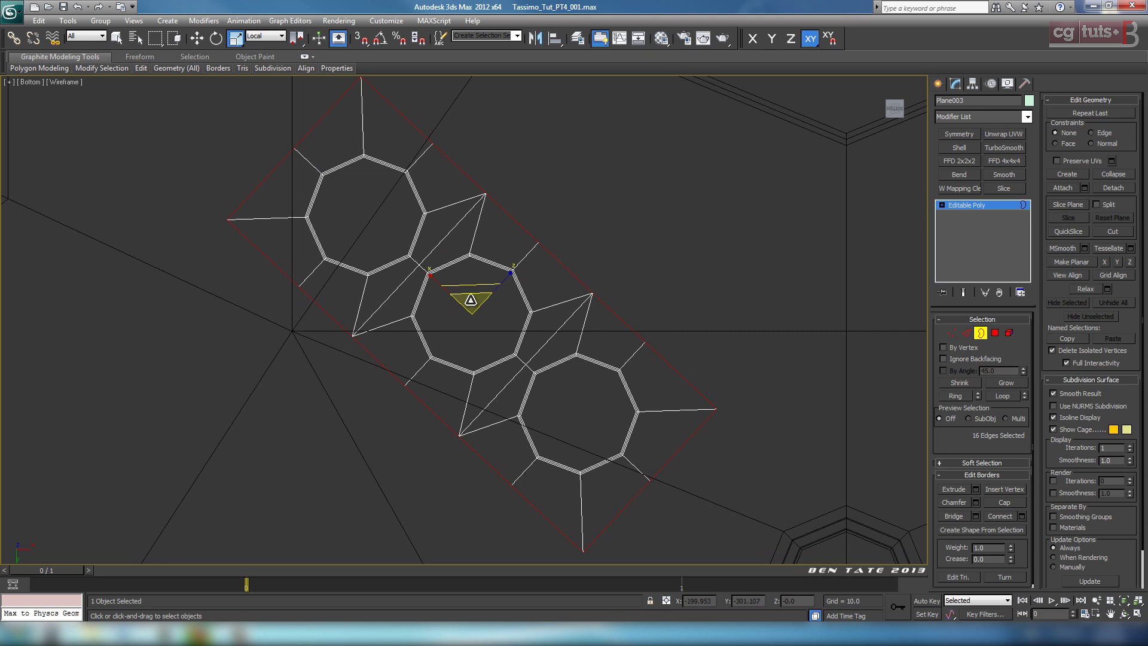
pyautogui.moveTo(470, 301); pyautogui.dragTo(474, 299)
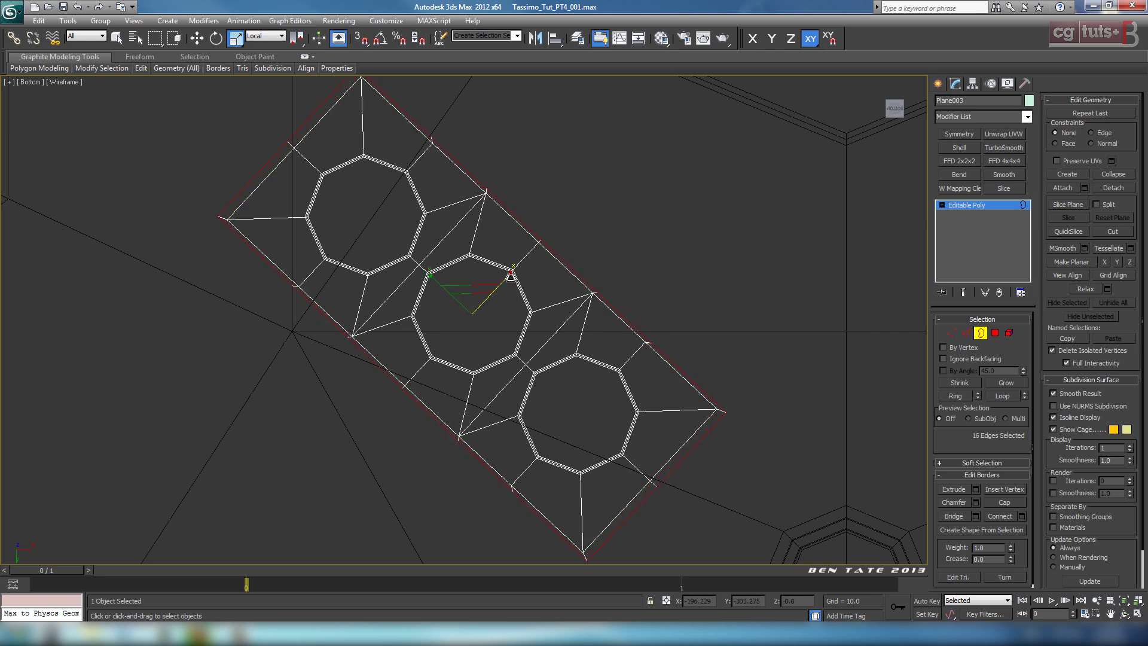
pyautogui.press('F5')
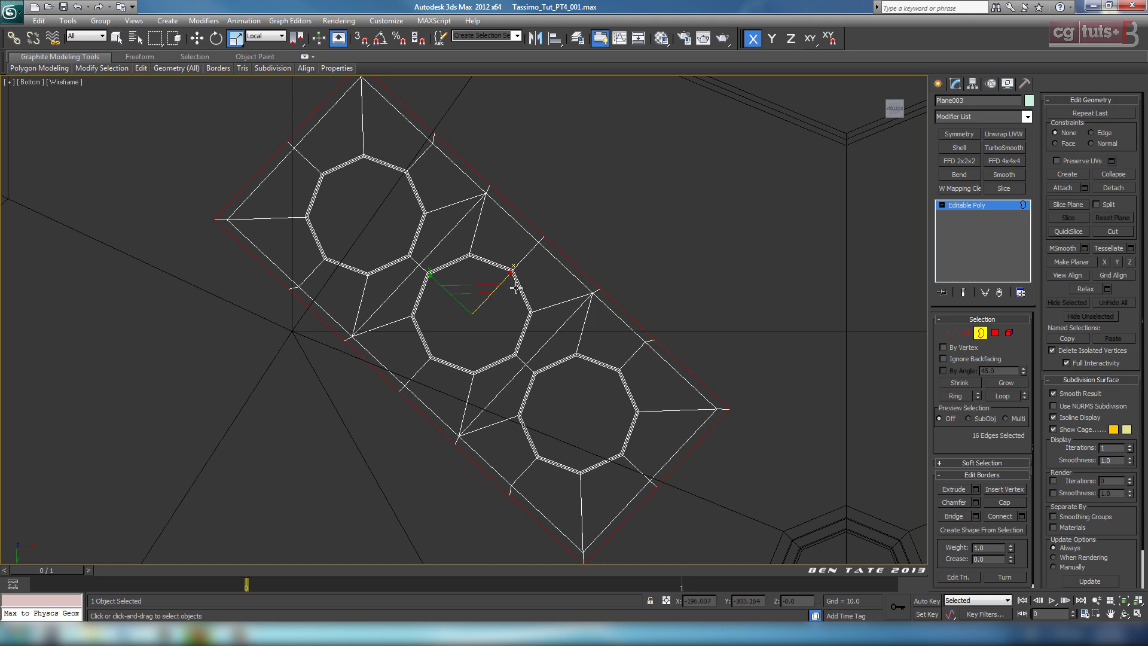
# Extend the strip's outer border outward again by scaling it into a second narrow rim of faces.
pyautogui.moveTo(526, 321); pyautogui.dragTo(547, 373, button='middle')
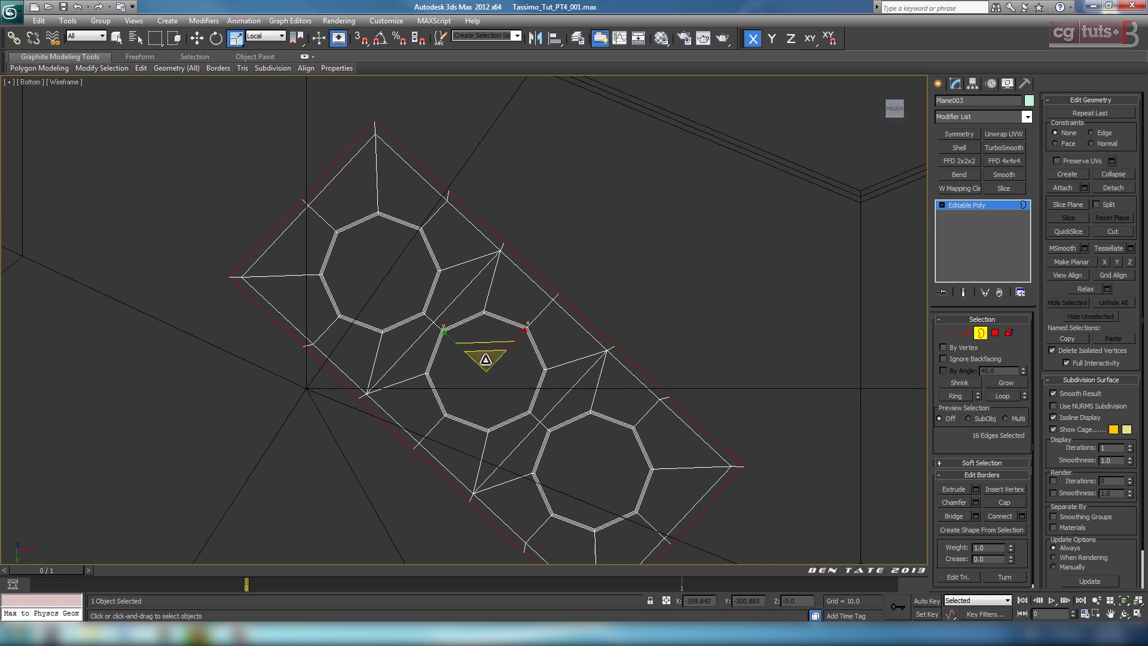
pyautogui.moveTo(485, 359); pyautogui.dragTo(528, 331)
pyautogui.scroll(-5, 530, 332)
pyautogui.scroll(3, 534, 336)
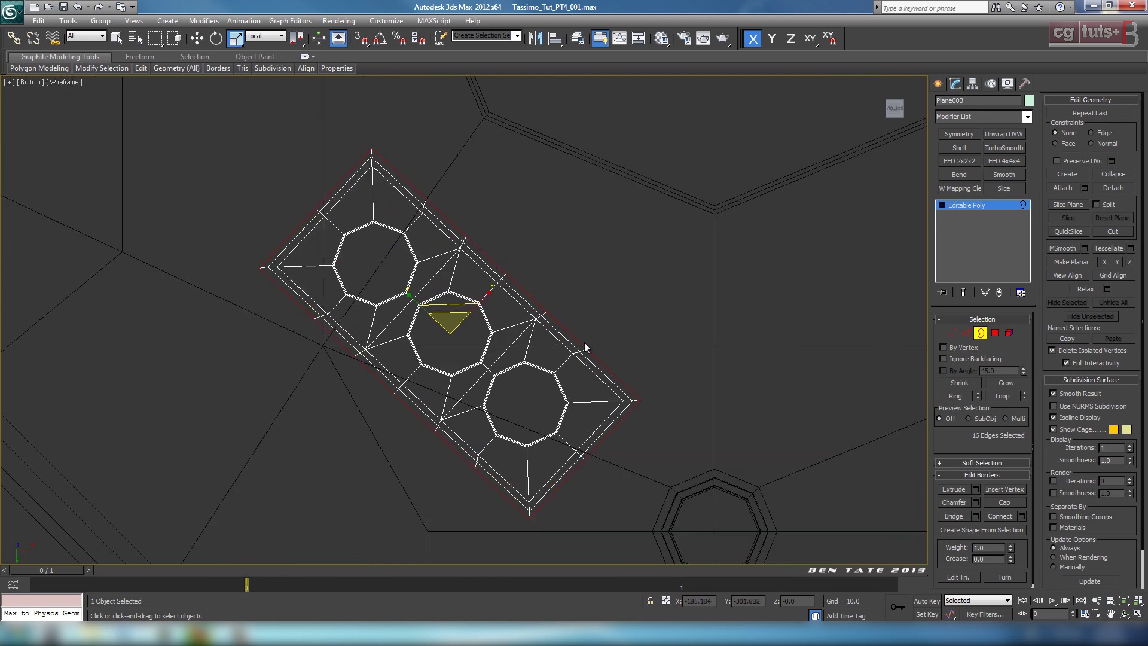
pyautogui.scroll(-6, 527, 334)
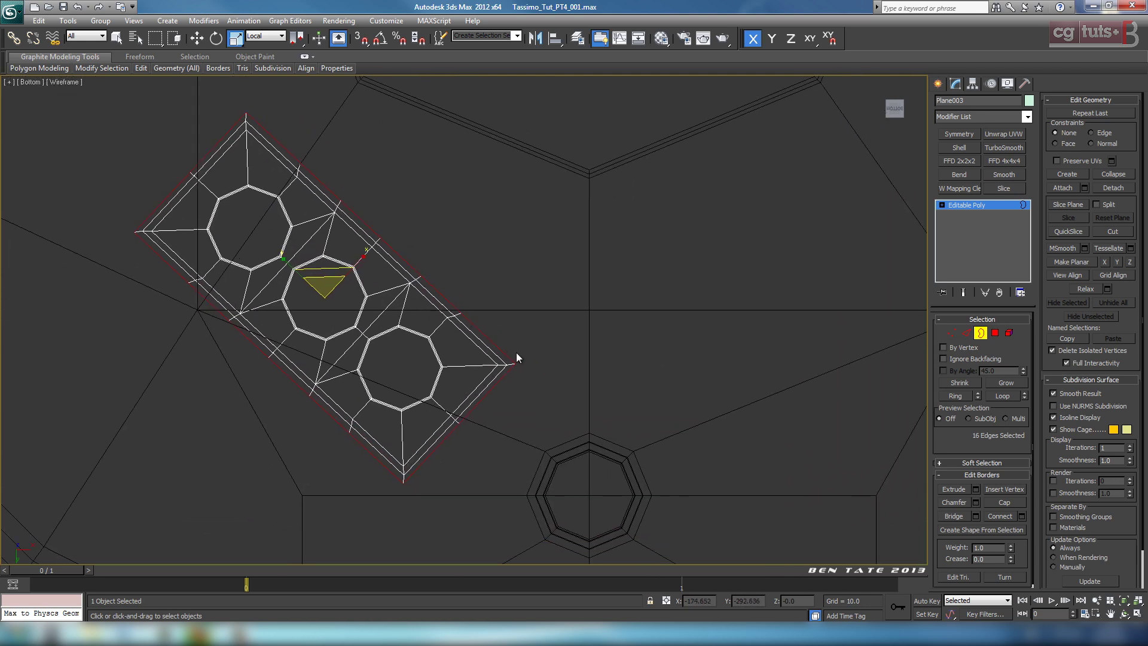
pyautogui.scroll(2, 626, 374)
pyautogui.moveTo(448, 346); pyautogui.dragTo(651, 275, button='middle')
pyautogui.scroll(4, 508, 364)
pyautogui.moveTo(537, 340); pyautogui.dragTo(568, 343, button='middle')
pyautogui.scroll(-2, 695, 228)
pyautogui.scroll(2, 594, 408)
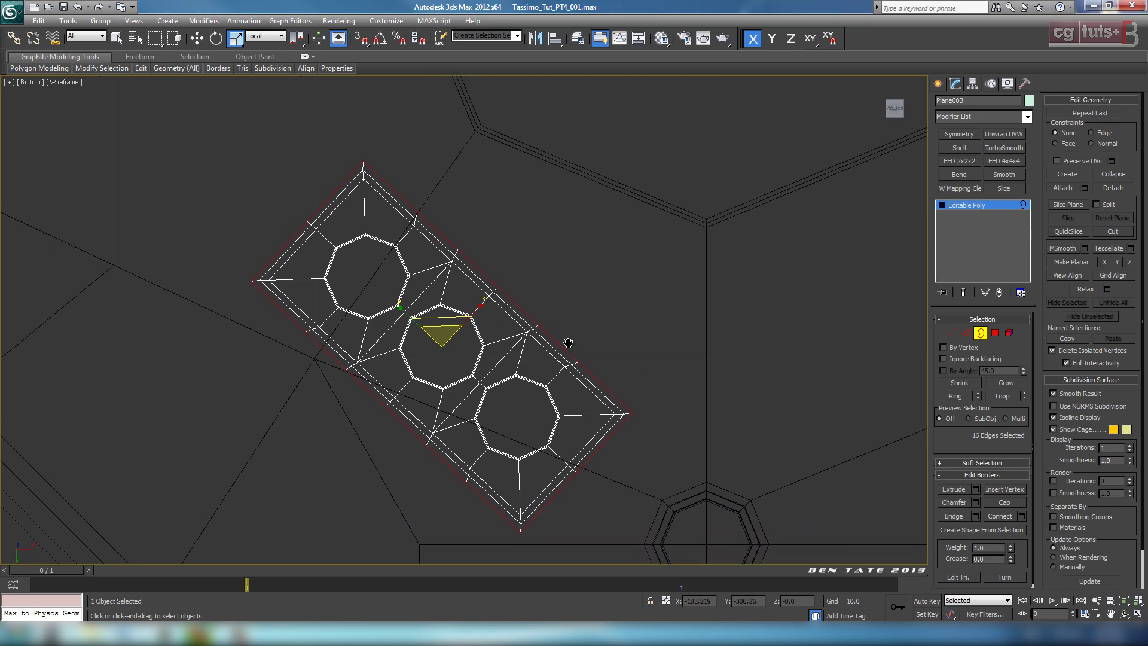
# Target-weld the outermost rim vertices along the strip's long side facing the central opening onto its corners and middle vertex.
pyautogui.click(951, 332)
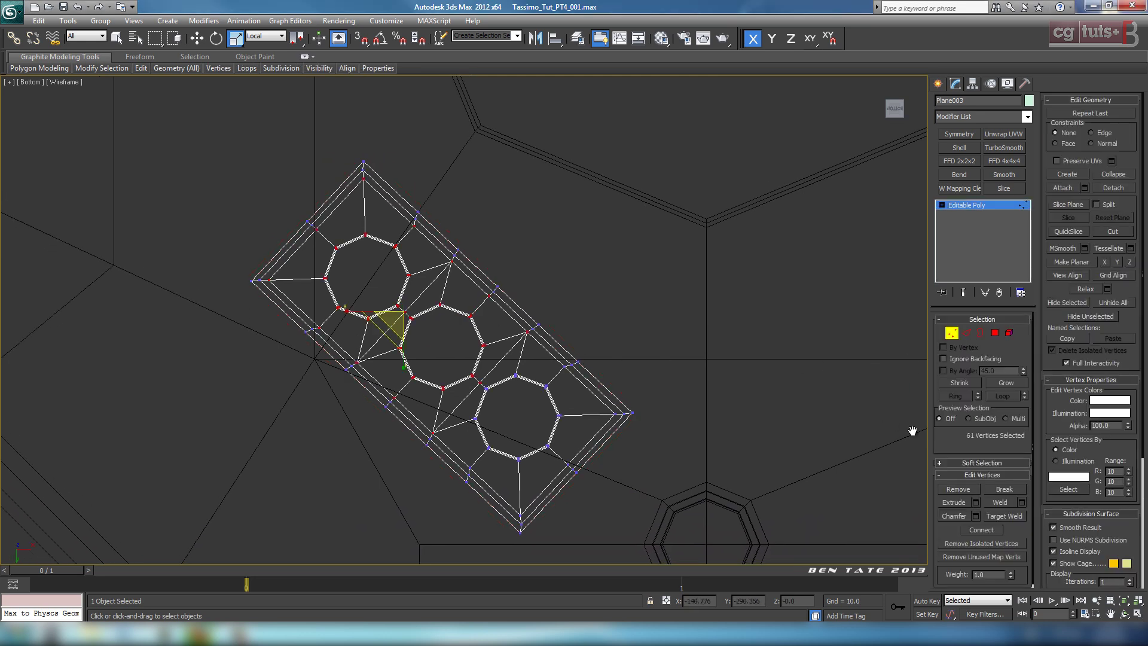
pyautogui.click(1010, 515)
pyautogui.moveTo(699, 346); pyautogui.dragTo(676, 392, button='middle')
pyautogui.scroll(4, 641, 357)
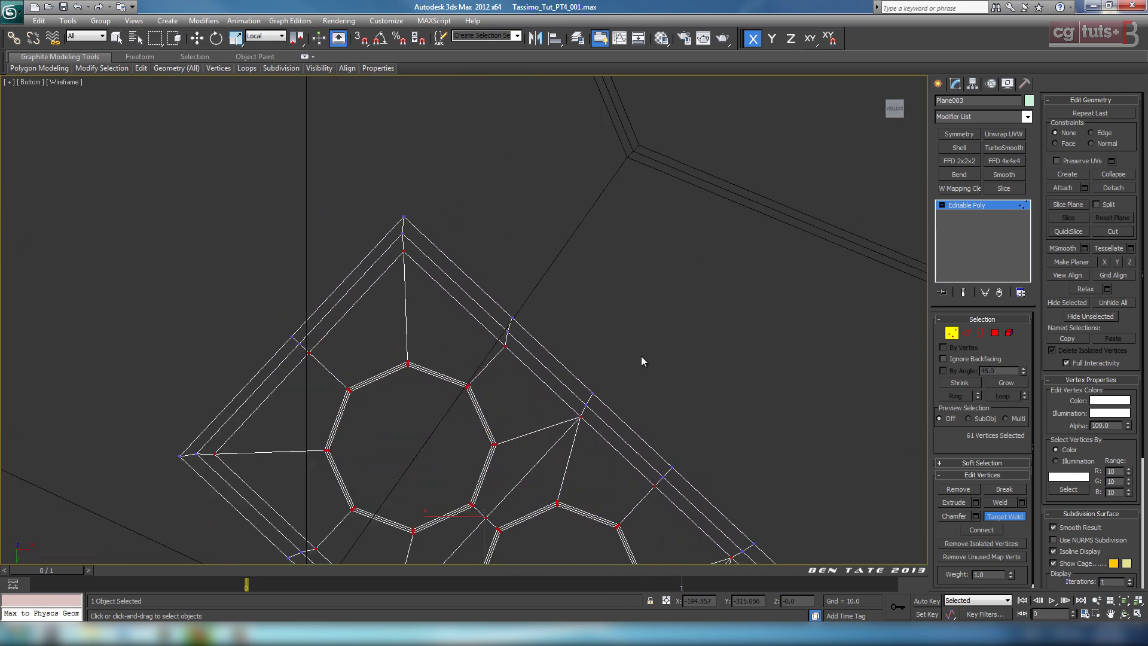
pyautogui.moveTo(635, 342); pyautogui.dragTo(587, 312, button='middle')
pyautogui.moveTo(515, 286); pyautogui.dragTo(505, 283, button='middle')
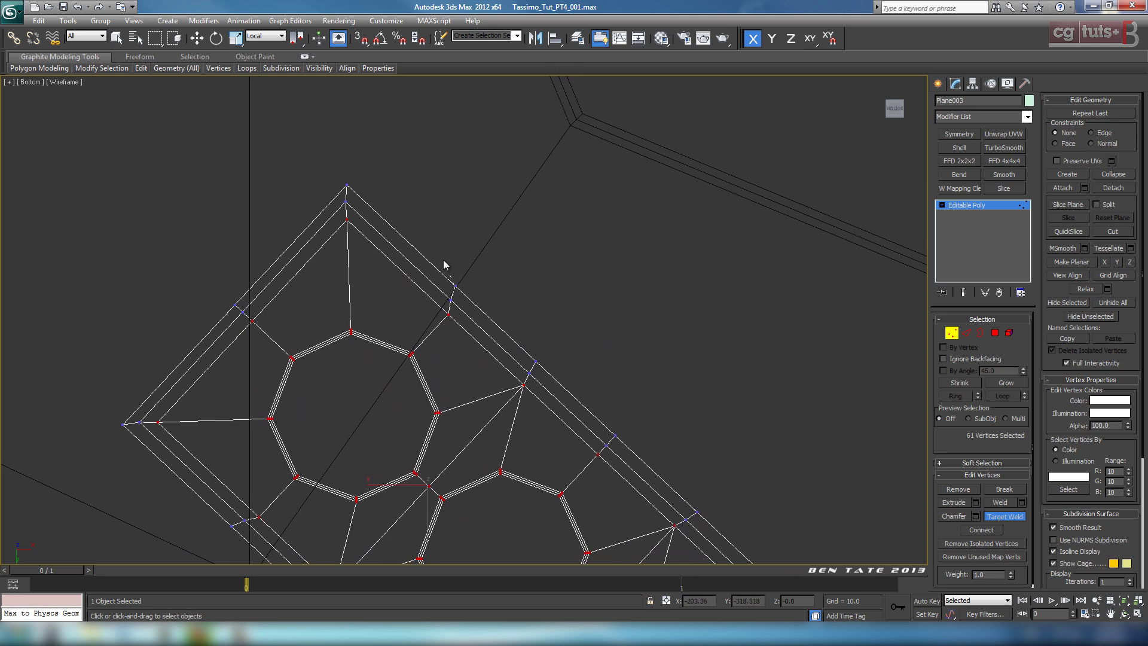
pyautogui.click(346, 186)
pyautogui.moveTo(534, 352); pyautogui.dragTo(485, 321, button='middle')
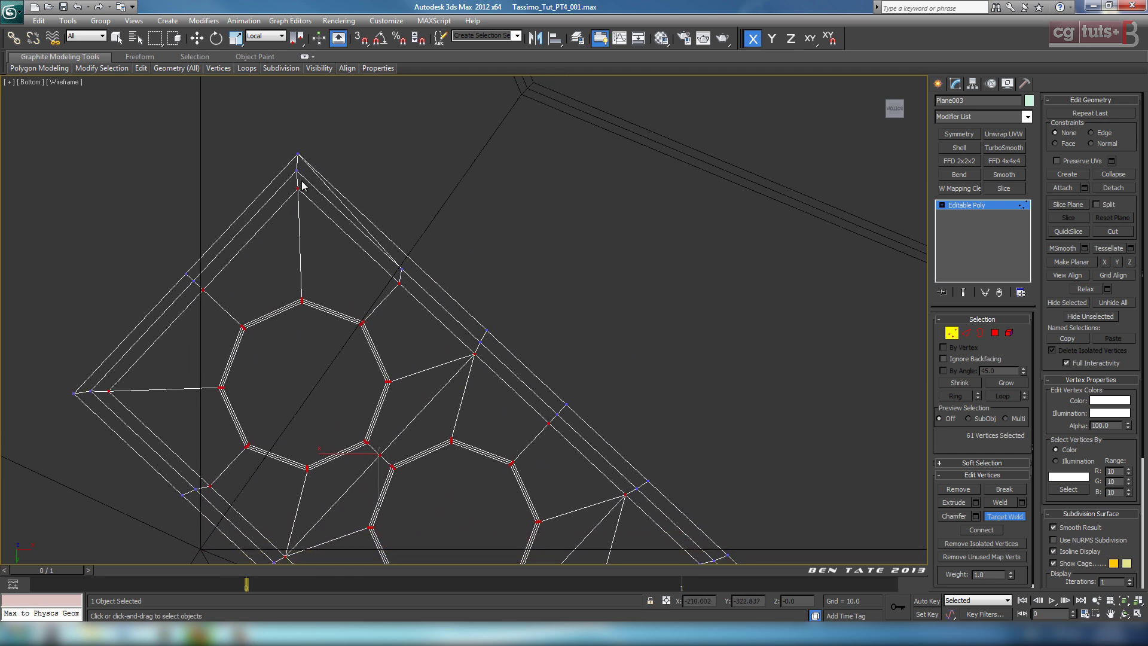
pyautogui.moveTo(385, 226); pyautogui.dragTo(362, 221, button='middle')
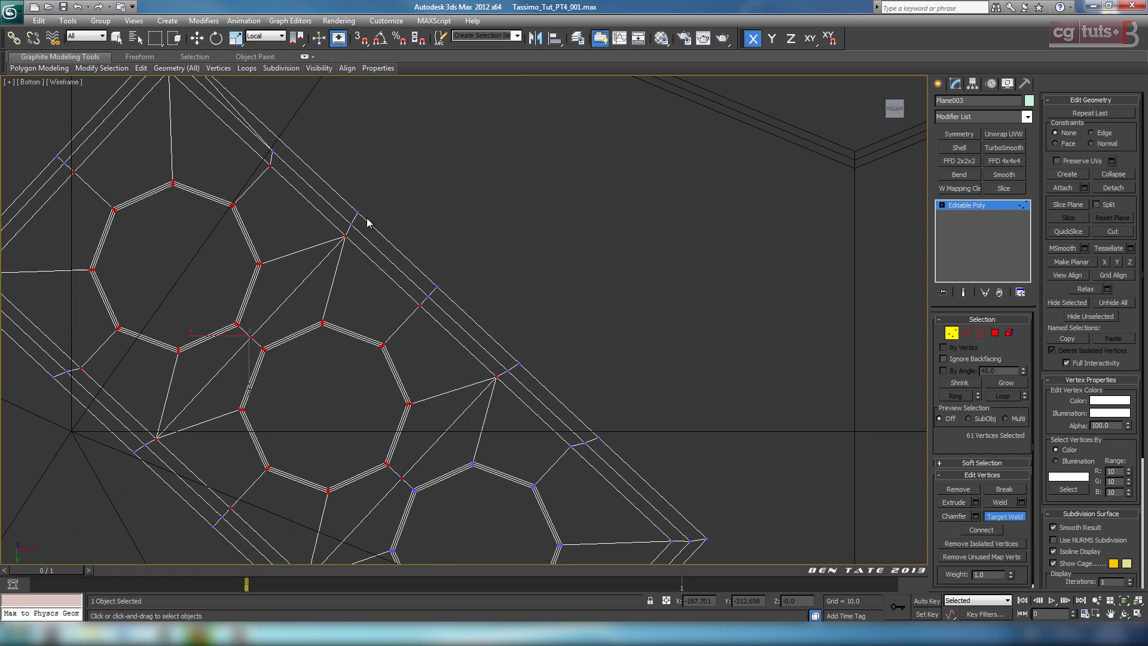
pyautogui.click(435, 287)
pyautogui.click(439, 286)
pyautogui.moveTo(498, 338); pyautogui.dragTo(450, 307, button='middle')
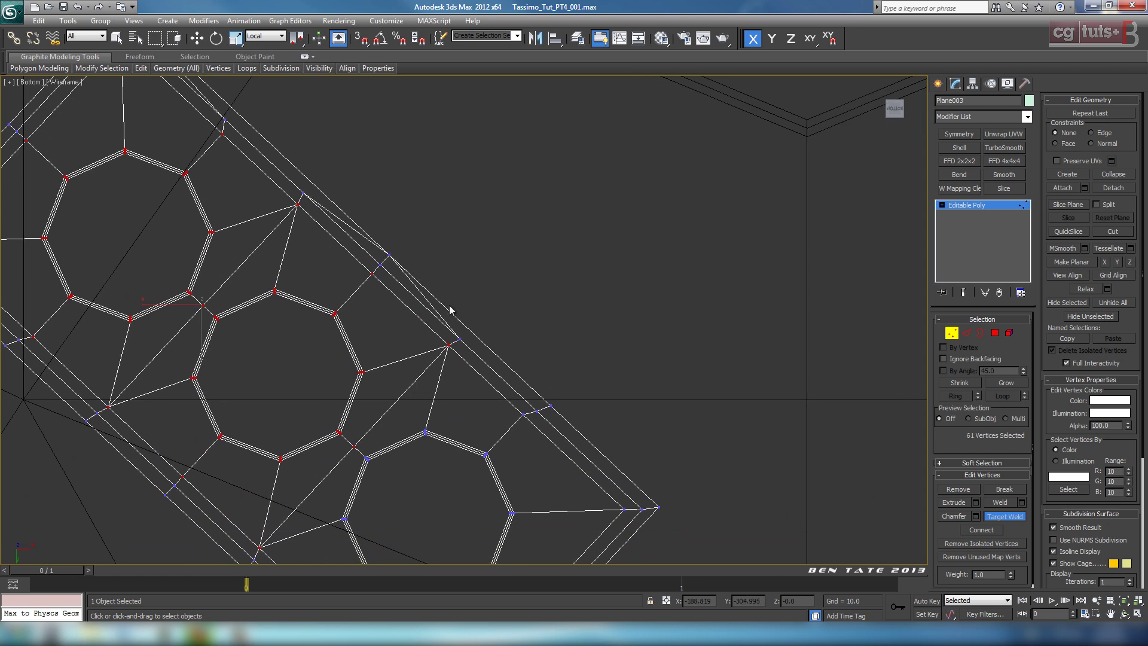
pyautogui.moveTo(519, 341); pyautogui.dragTo(425, 230, button='middle')
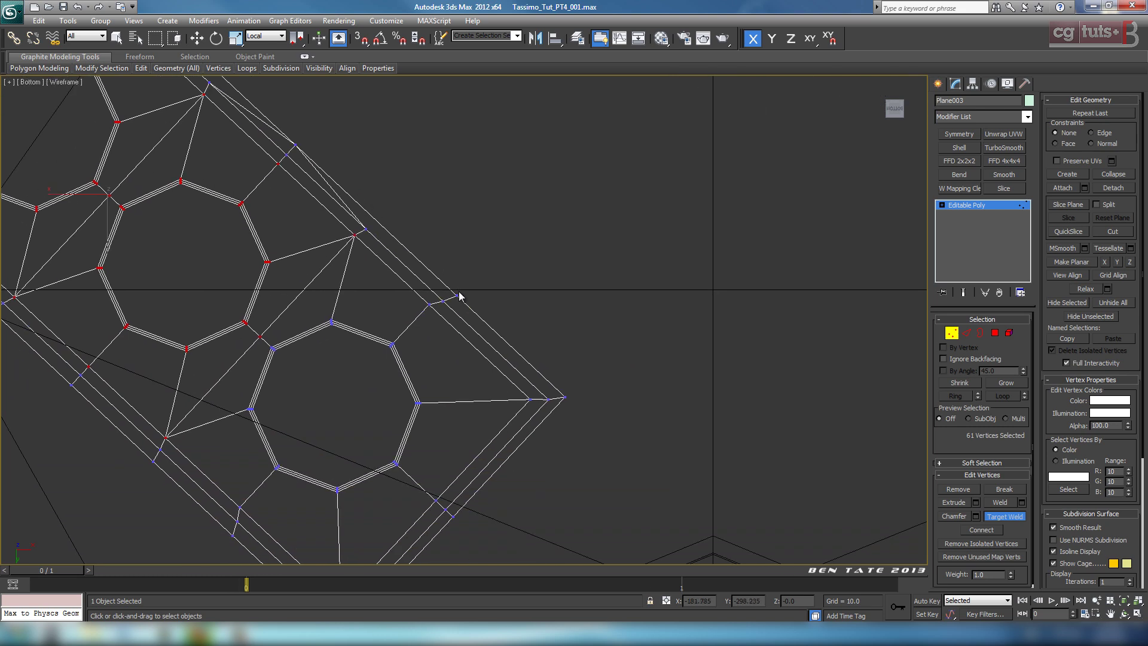
pyautogui.click(564, 396)
pyautogui.moveTo(561, 402); pyautogui.dragTo(620, 260, button='middle')
pyautogui.moveTo(461, 386); pyautogui.dragTo(605, 401, button='middle')
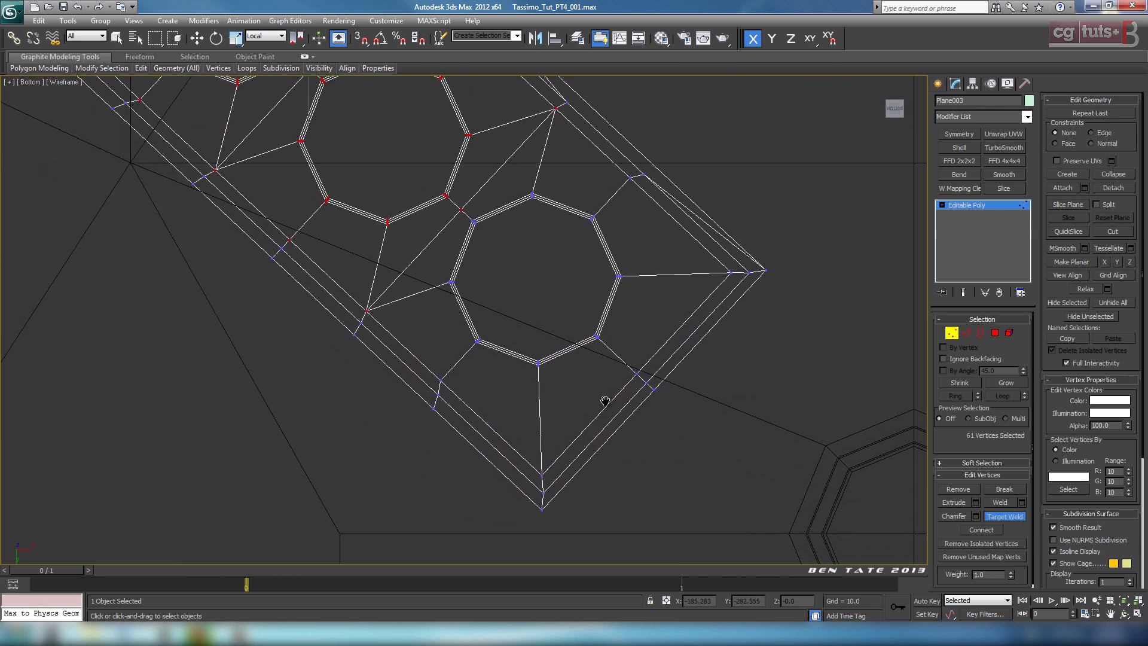
# Target-weld the outermost rim vertices on the opposite long side onto its corners and middle vertex, and leave vertex editing.
pyautogui.click(539, 511)
pyautogui.moveTo(443, 426); pyautogui.dragTo(562, 495, button='middle')
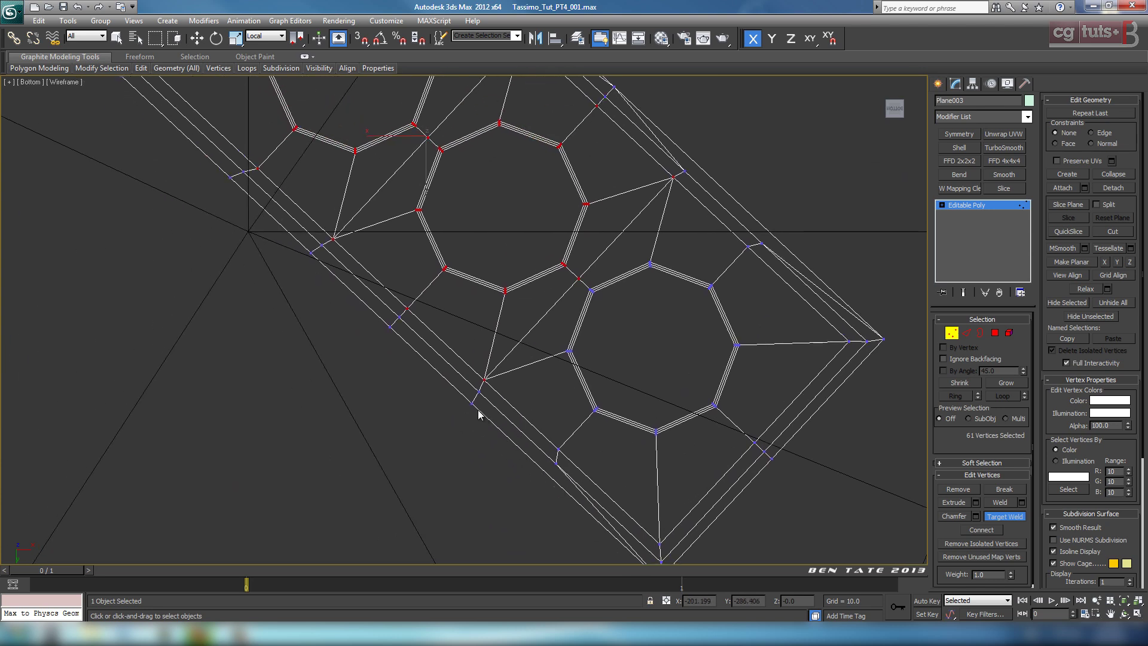
pyautogui.click(389, 326)
pyautogui.moveTo(389, 326); pyautogui.dragTo(550, 447, button='middle')
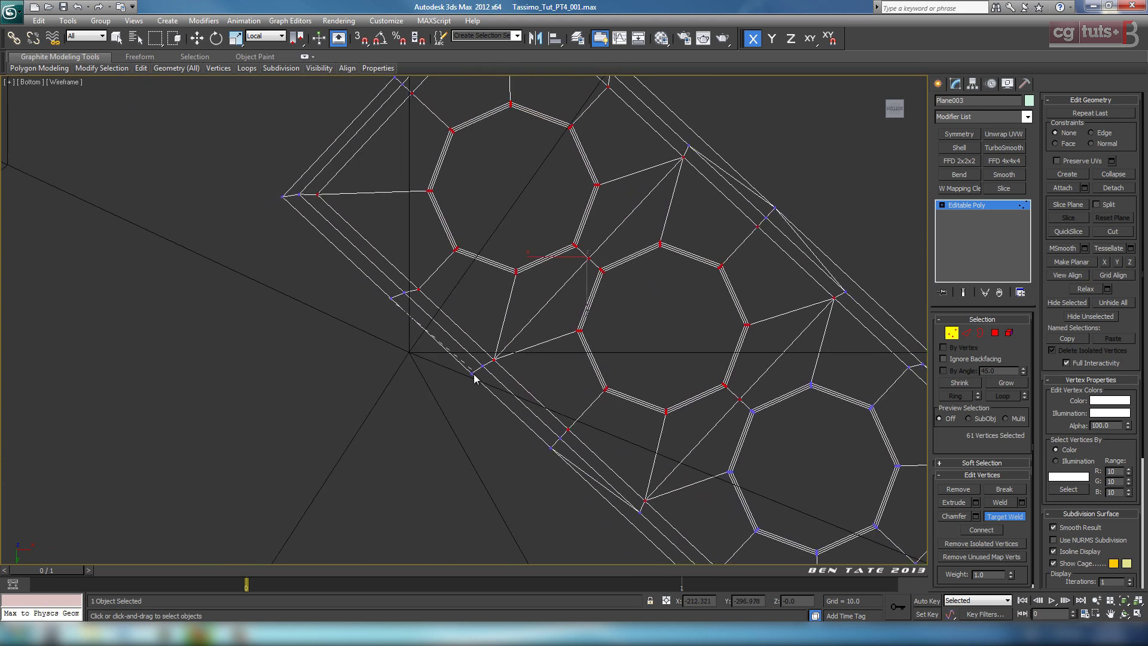
pyautogui.moveTo(447, 347); pyautogui.dragTo(423, 349, button='middle')
pyautogui.scroll(-2, 423, 413)
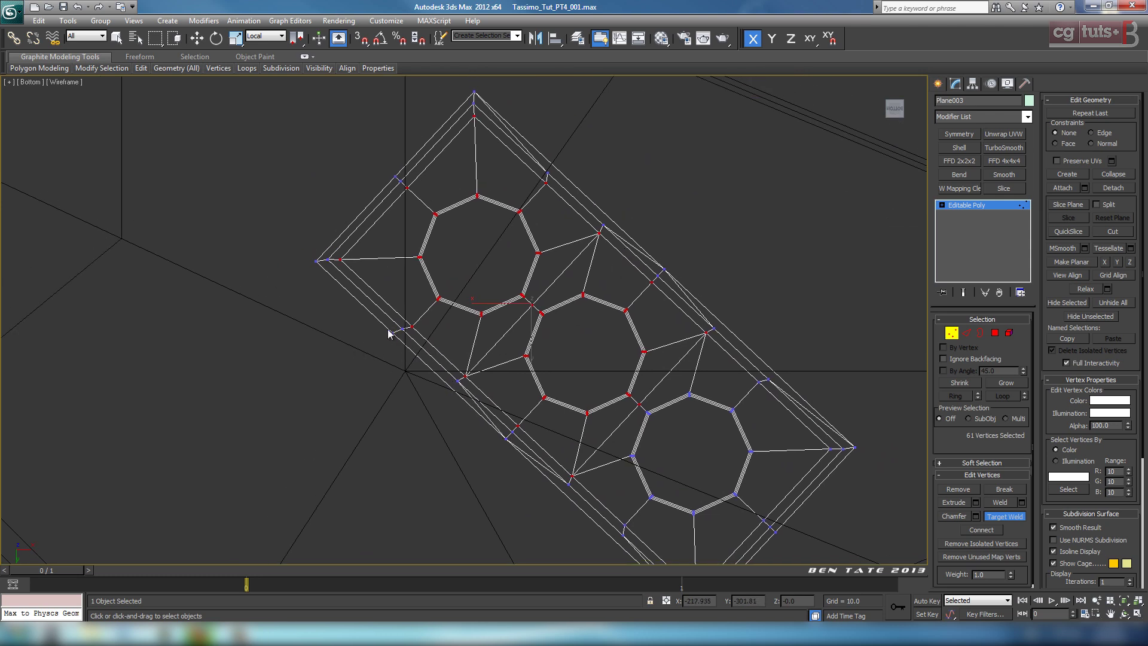
pyautogui.click(316, 260)
pyautogui.moveTo(496, 355); pyautogui.dragTo(428, 313, button='middle')
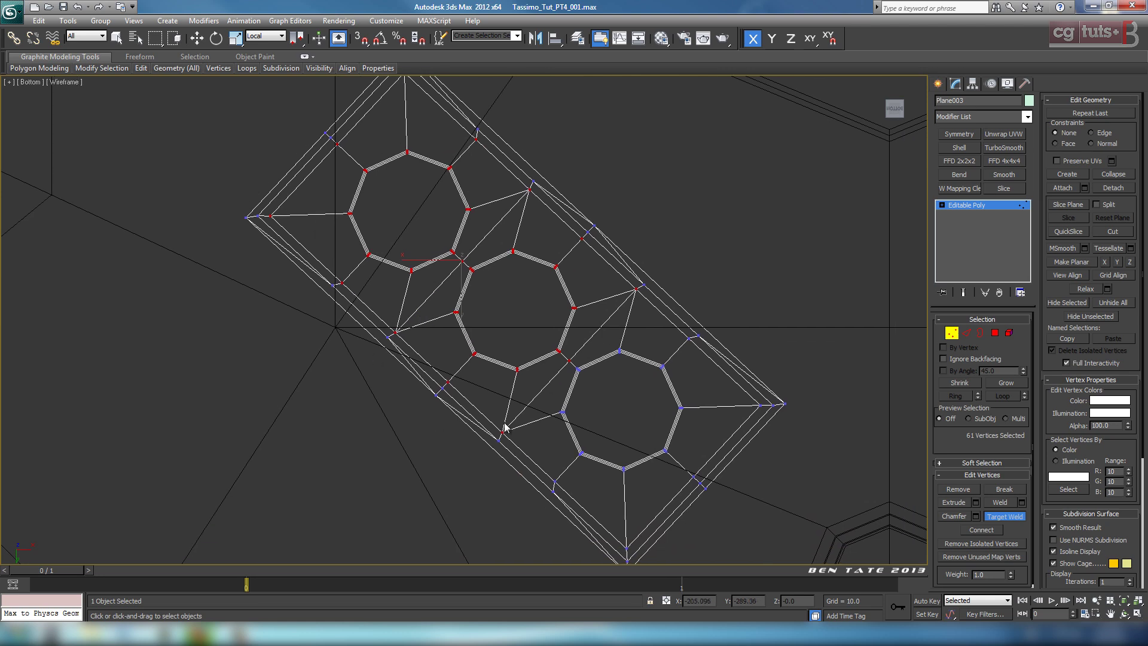
pyautogui.moveTo(565, 451); pyautogui.dragTo(422, 366, button='middle')
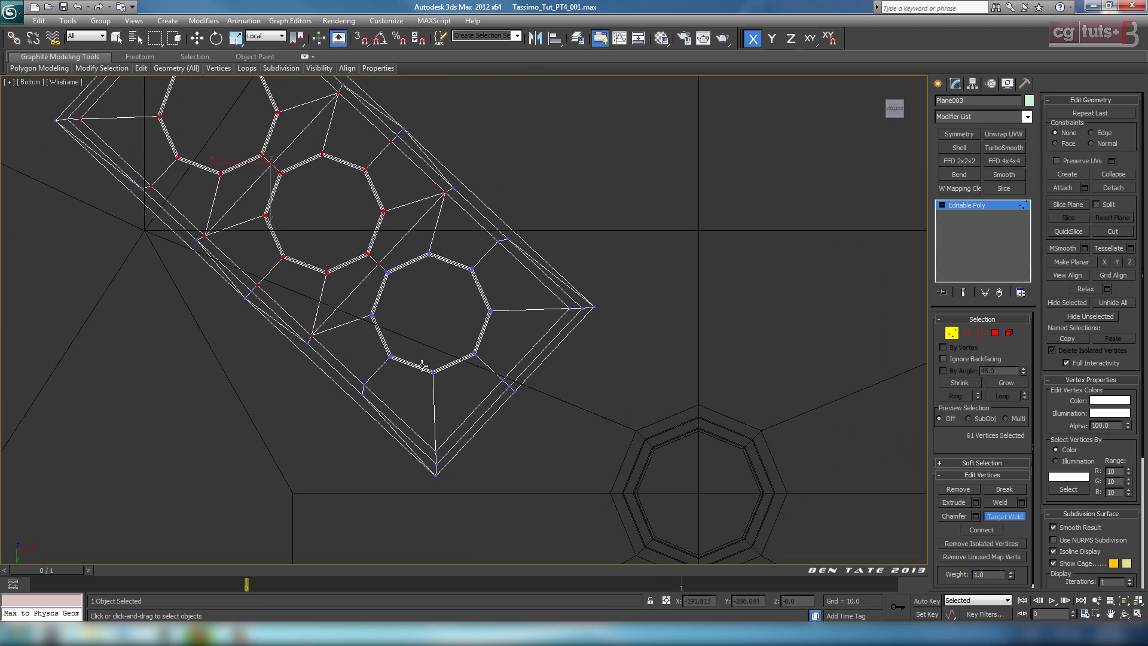
pyautogui.scroll(-5, 588, 412)
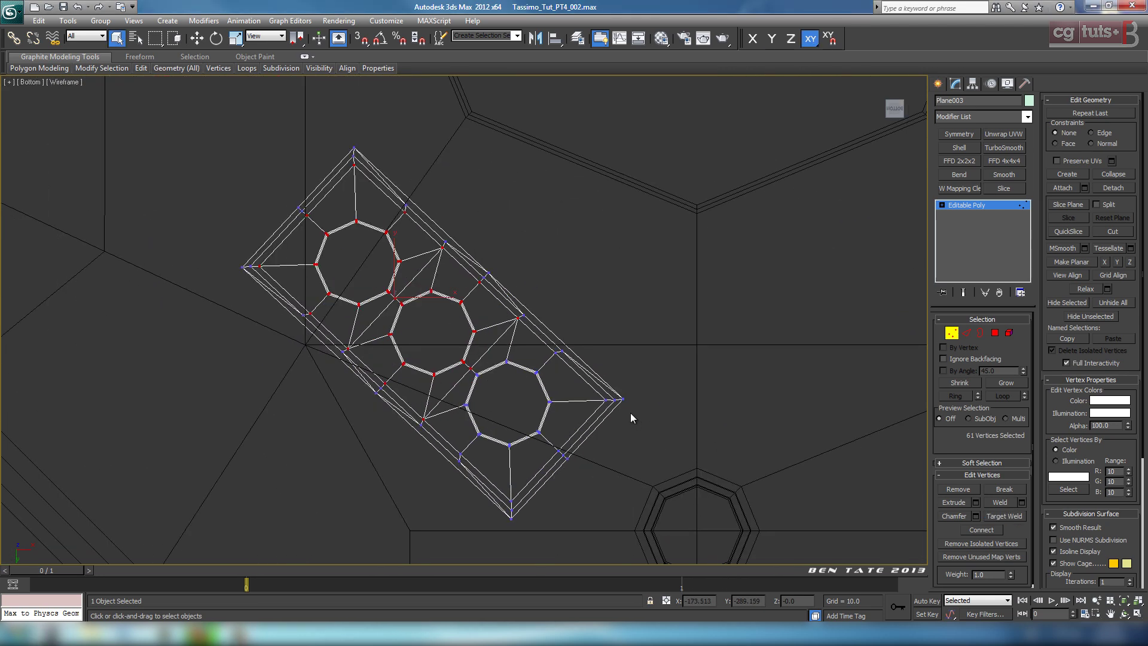
pyautogui.scroll(3, 630, 413)
pyautogui.moveTo(642, 423); pyautogui.dragTo(640, 410, button='middle')
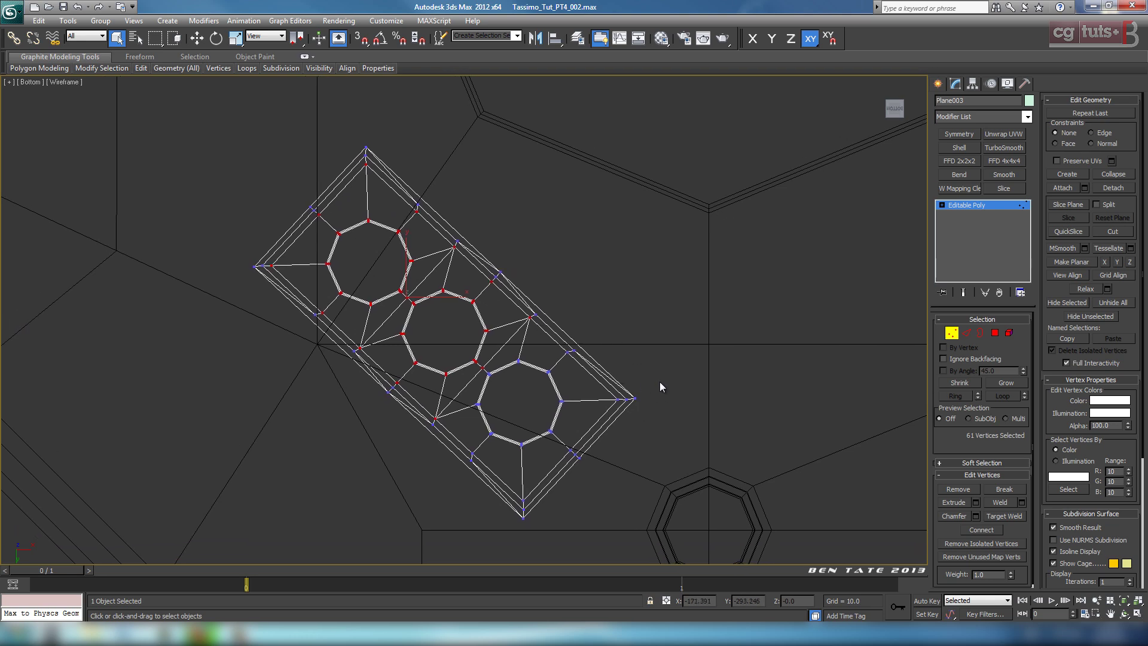
pyautogui.moveTo(642, 362); pyautogui.dragTo(680, 374, button='middle')
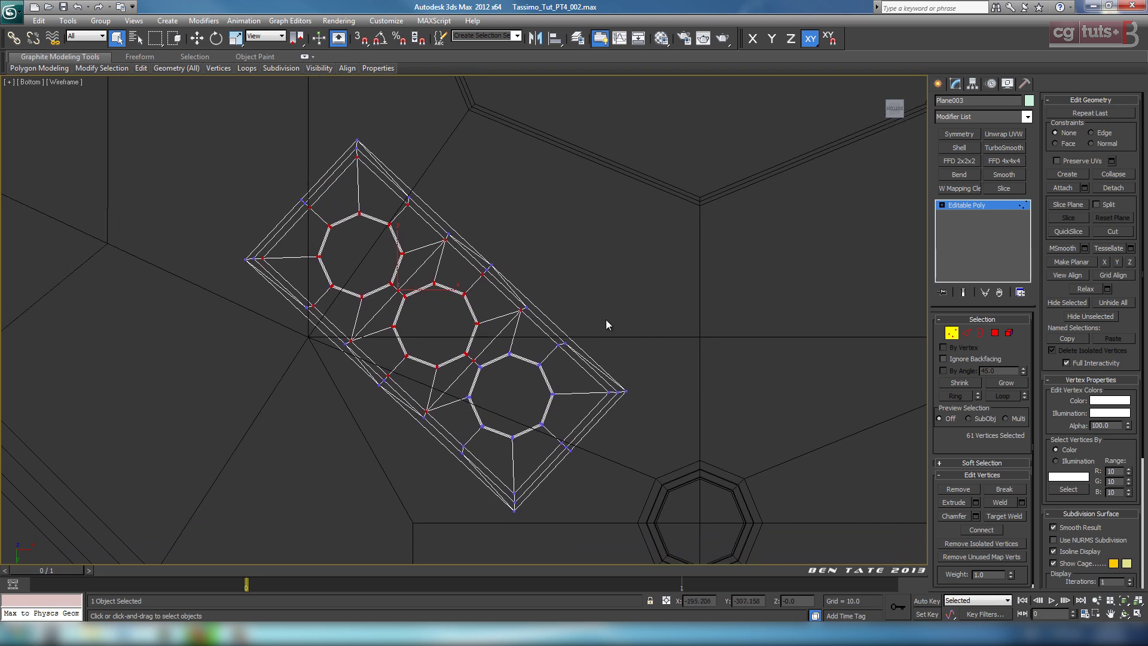
pyautogui.press('1')
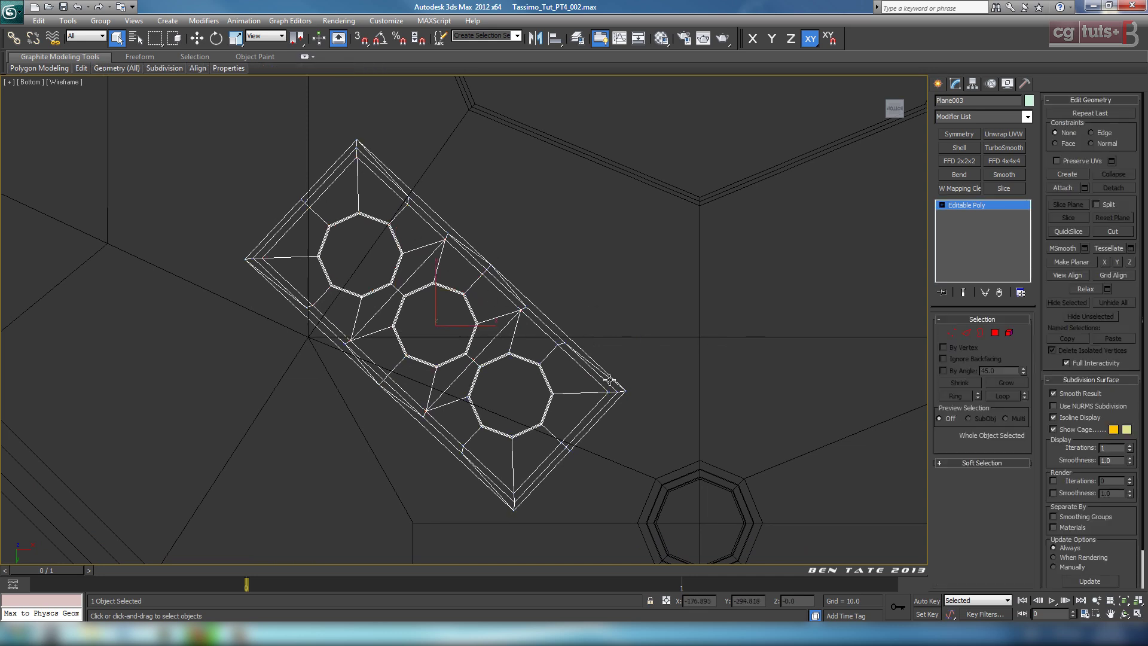
# Cut the strip's rectangular outline into the underside body Object002, snapping the cuts to the strip's outer vertices.
pyautogui.click(698, 337)
pyautogui.click(1112, 234)
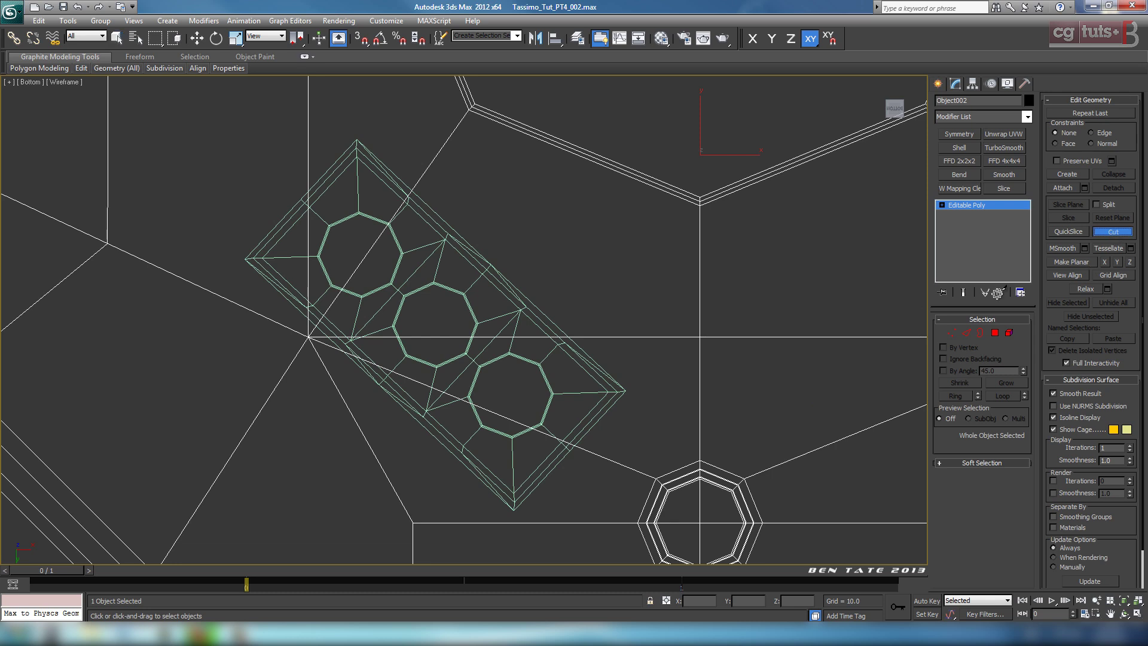
pyautogui.click(361, 39)
pyautogui.moveTo(529, 216); pyautogui.dragTo(545, 234, button='middle')
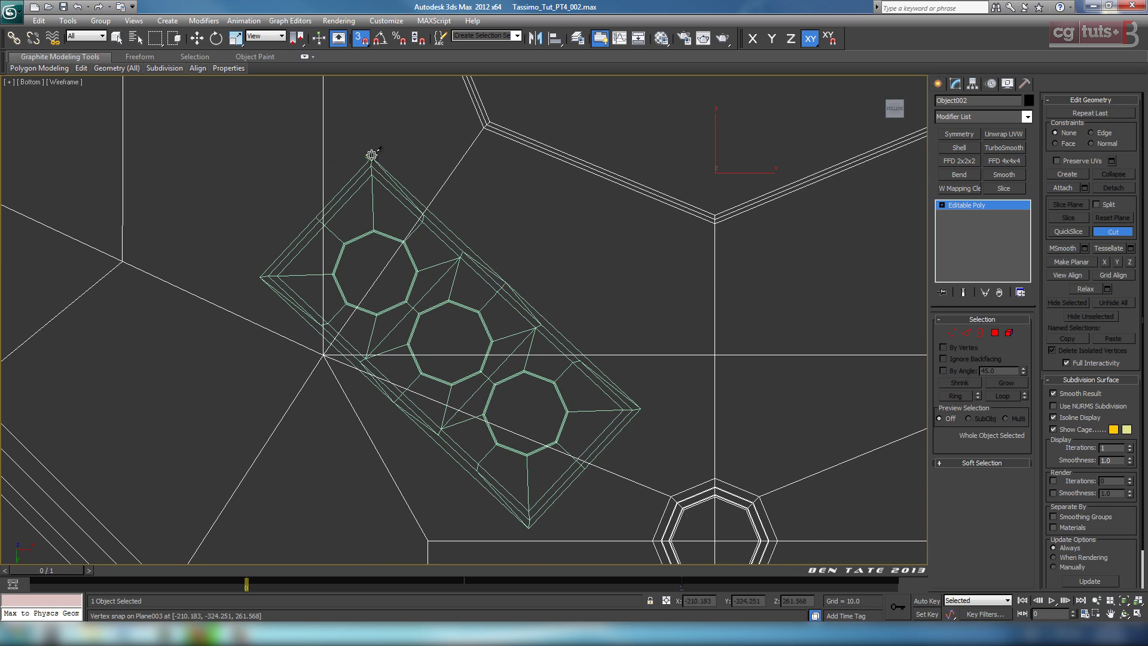
pyautogui.click(508, 283)
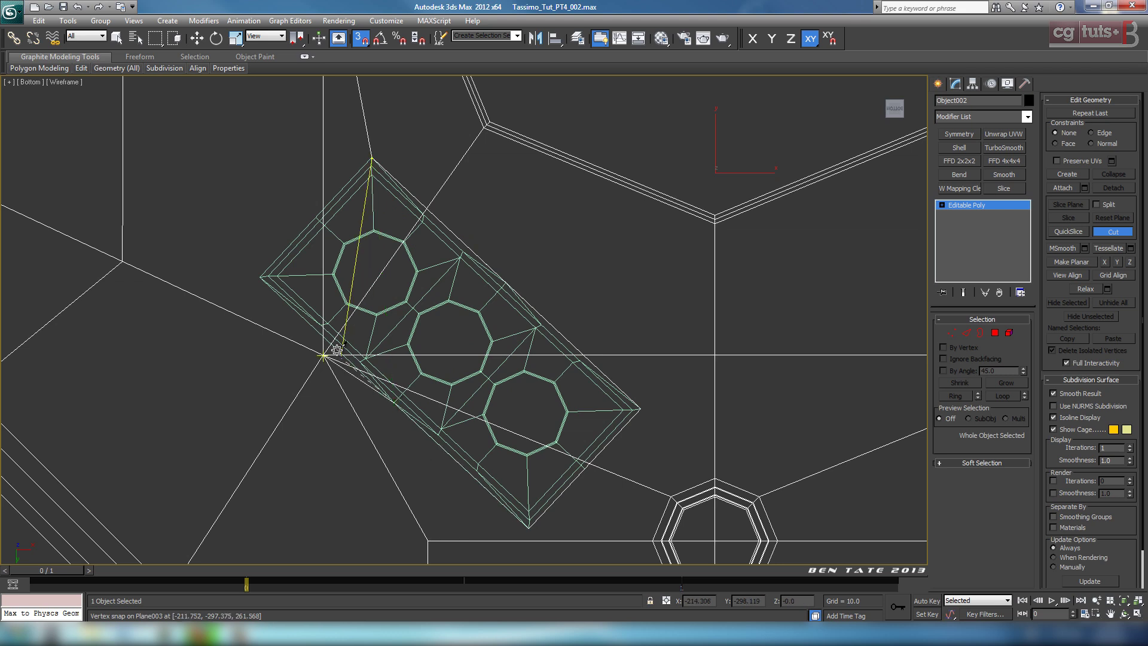
pyautogui.click(258, 276)
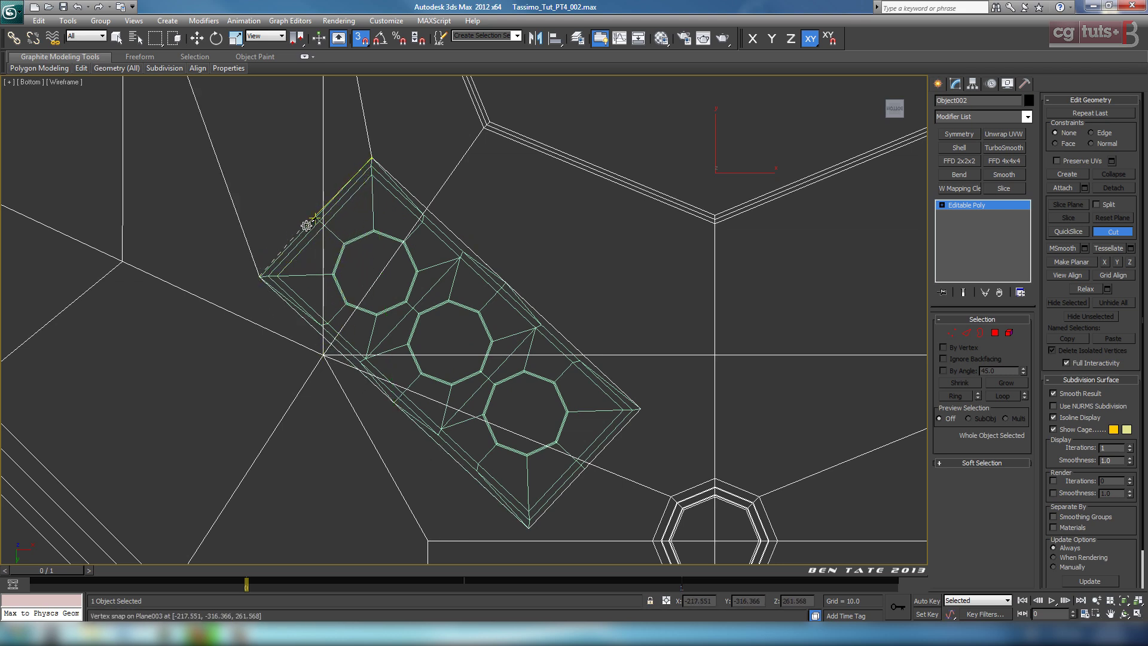
pyautogui.click(316, 216)
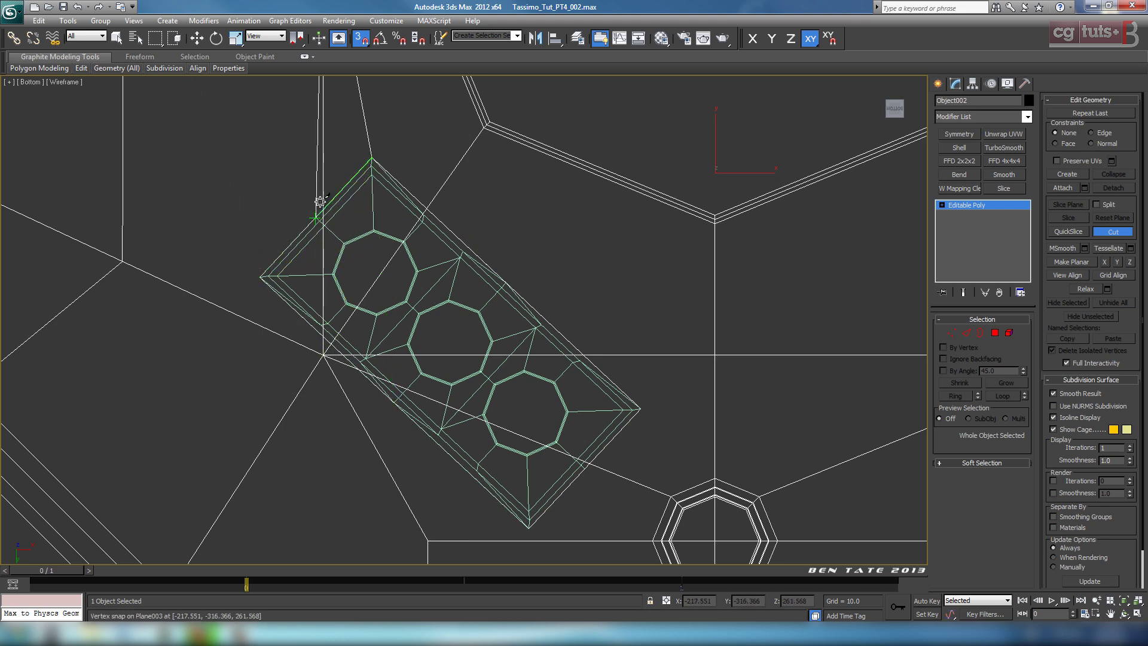
pyautogui.click(371, 156)
pyautogui.click(1103, 235)
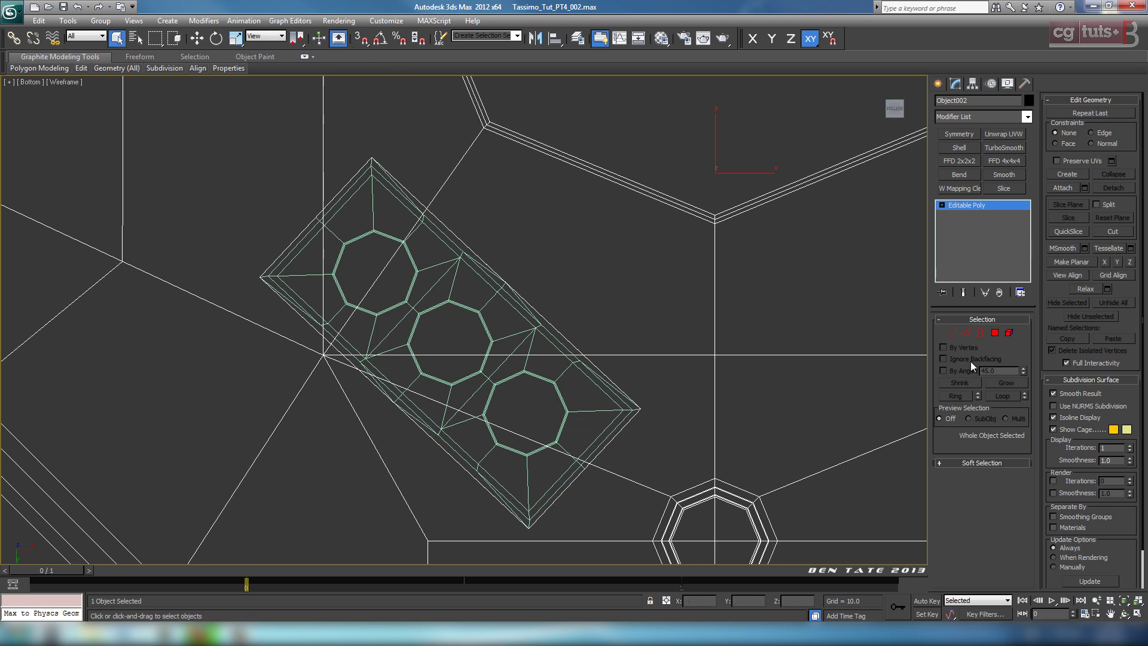
# Enter Polygon sub-object level on Object002 and select the polygons under and around the strip.
pyautogui.click(995, 333)
pyautogui.scroll(-3, 684, 318)
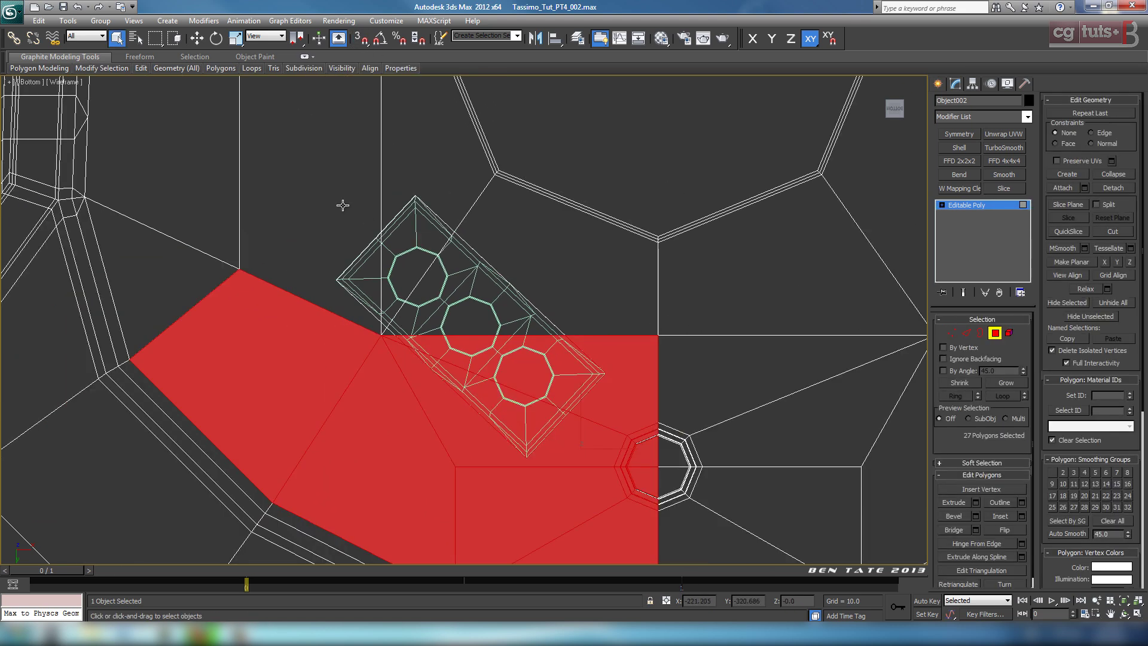
pyautogui.moveTo(290, 152); pyautogui.dragTo(535, 321)
pyautogui.moveTo(631, 527); pyautogui.dragTo(634, 529)
# Deselect every polygon outside the cut outline, including the small slivers beside the strip, keeping only those beneath it.
pyautogui.keyDown('alt'); pyautogui.moveTo(638, 283); pyautogui.dragTo(638, 282); pyautogui.keyUp('alt')
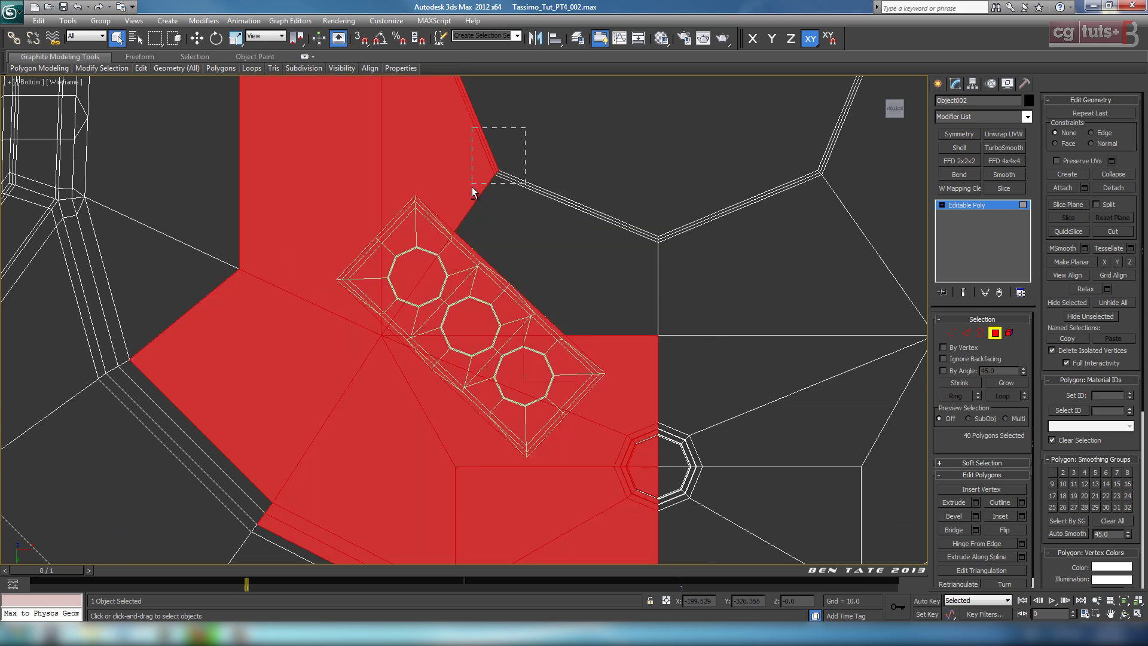
pyautogui.keyDown('alt'); pyautogui.moveTo(472, 186); pyautogui.dragTo(472, 187); pyautogui.keyUp('alt')
pyautogui.keyDown('alt'); pyautogui.moveTo(412, 138); pyautogui.dragTo(332, 156); pyautogui.keyUp('alt')
pyautogui.keyDown('alt'); pyautogui.click(263, 363); pyautogui.keyUp('alt')
pyautogui.moveTo(306, 431); pyautogui.dragTo(300, 370, button='middle')
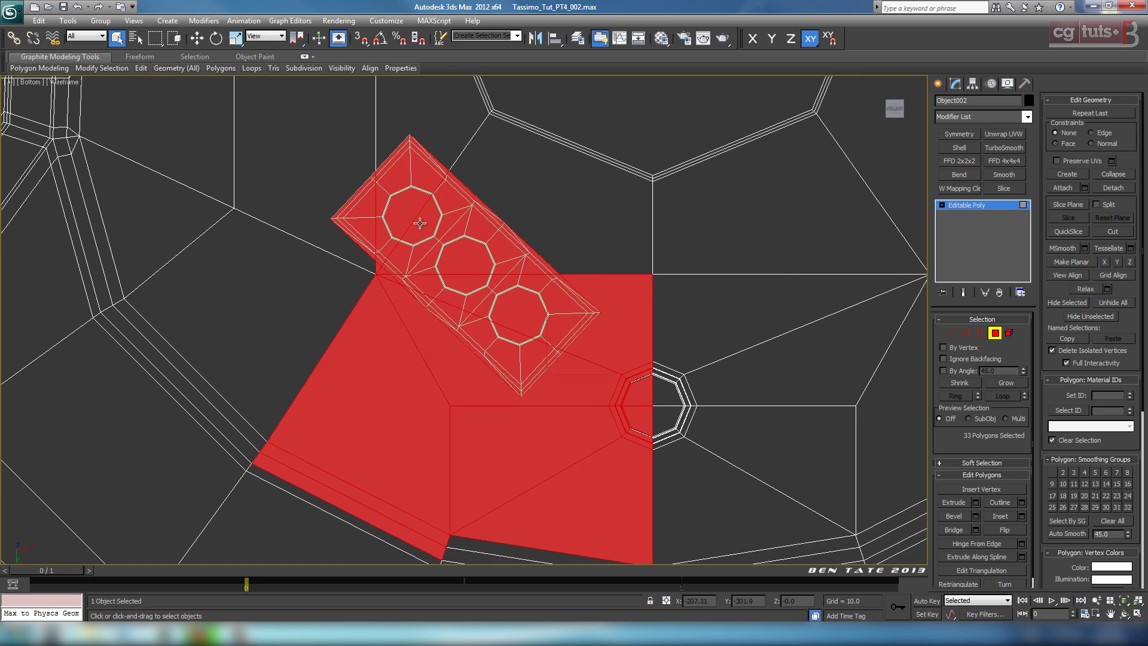
pyautogui.keyDown('alt'); pyautogui.click(302, 480); pyautogui.keyUp('alt')
pyautogui.keyDown('alt'); pyautogui.click(542, 535); pyautogui.keyUp('alt')
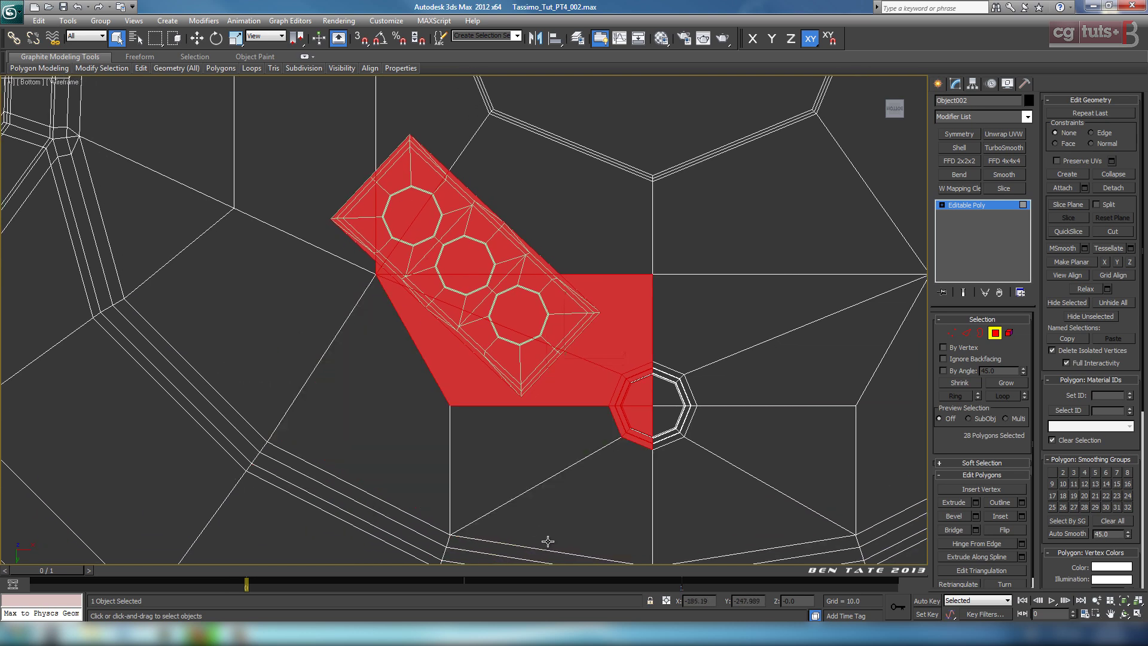
pyautogui.keyDown('alt'); pyautogui.click(655, 378); pyautogui.keyUp('alt')
pyautogui.keyDown('alt'); pyautogui.click(646, 380); pyautogui.keyUp('alt')
pyautogui.scroll(10, 623, 359)
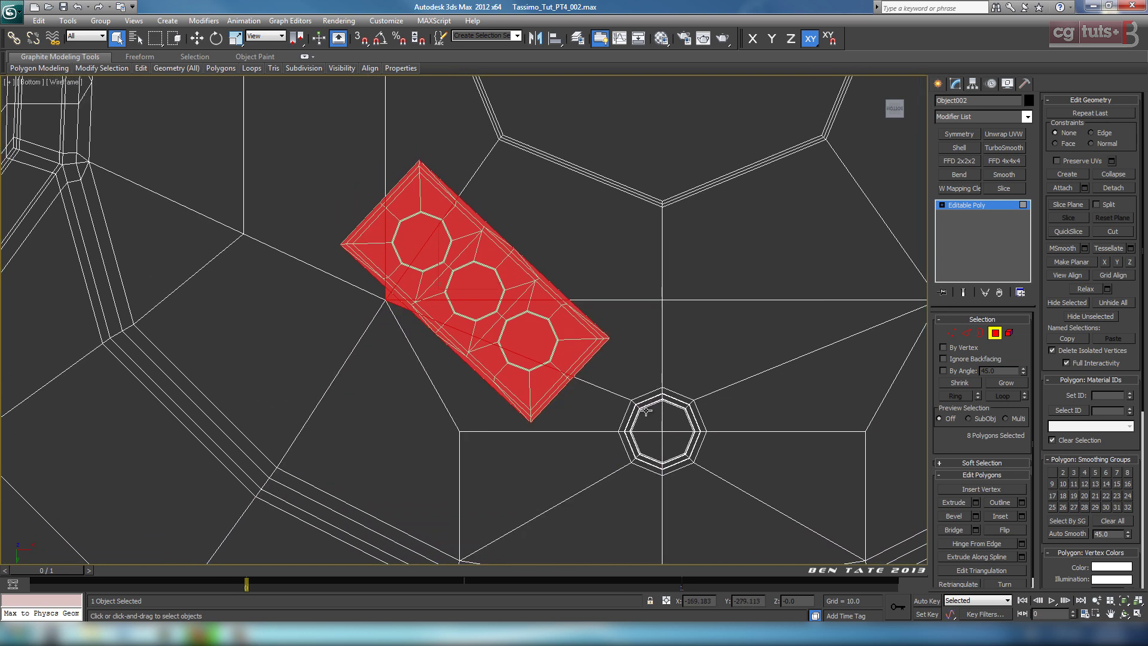
pyautogui.moveTo(569, 417); pyautogui.dragTo(317, 234, button='middle')
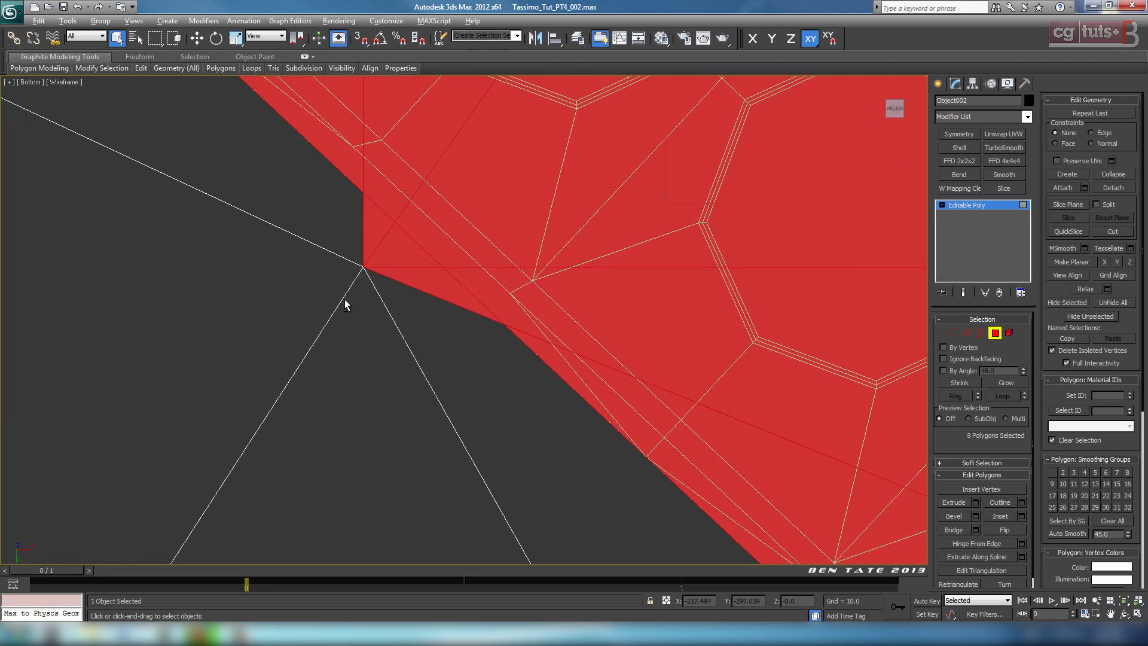
pyautogui.keyDown('alt'); pyautogui.moveTo(384, 258); pyautogui.dragTo(385, 256); pyautogui.keyUp('alt')
# Show the Perspective view full size in wireframe, framed on the selected polygons under the strip.
pyautogui.scroll(-7, 444, 373)
pyautogui.moveTo(545, 433); pyautogui.dragTo(511, 415, button='middle')
pyautogui.hotkey('alt', 'w')
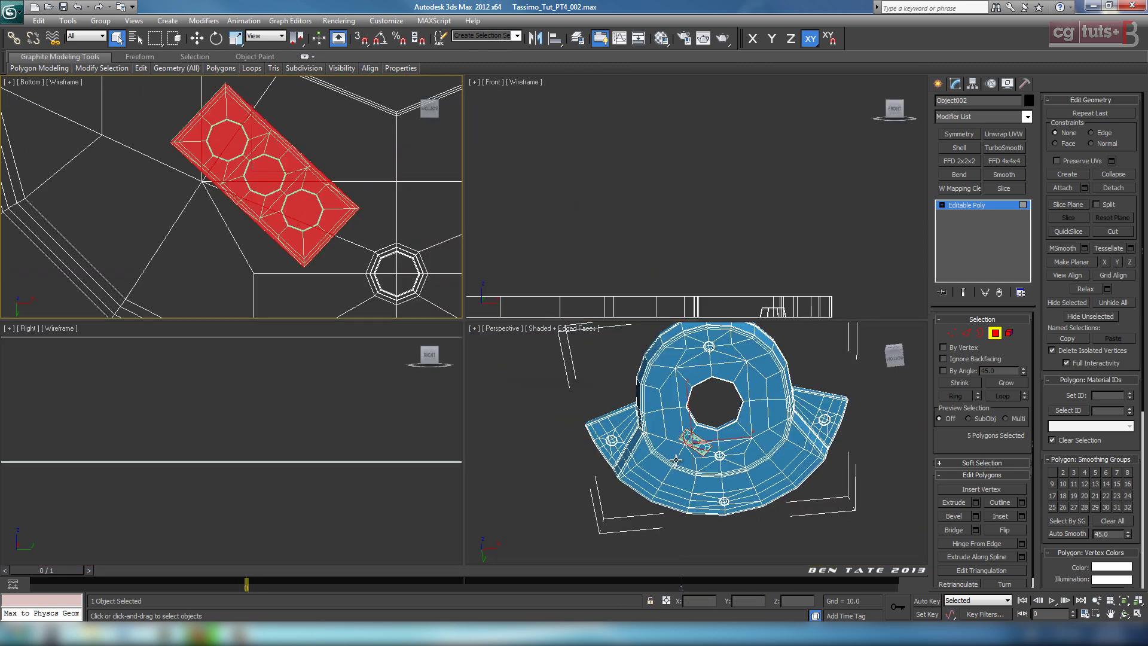
pyautogui.rightClick(668, 467)
pyautogui.hotkey('alt', 'w')
pyautogui.press('z')
pyautogui.press('F3')
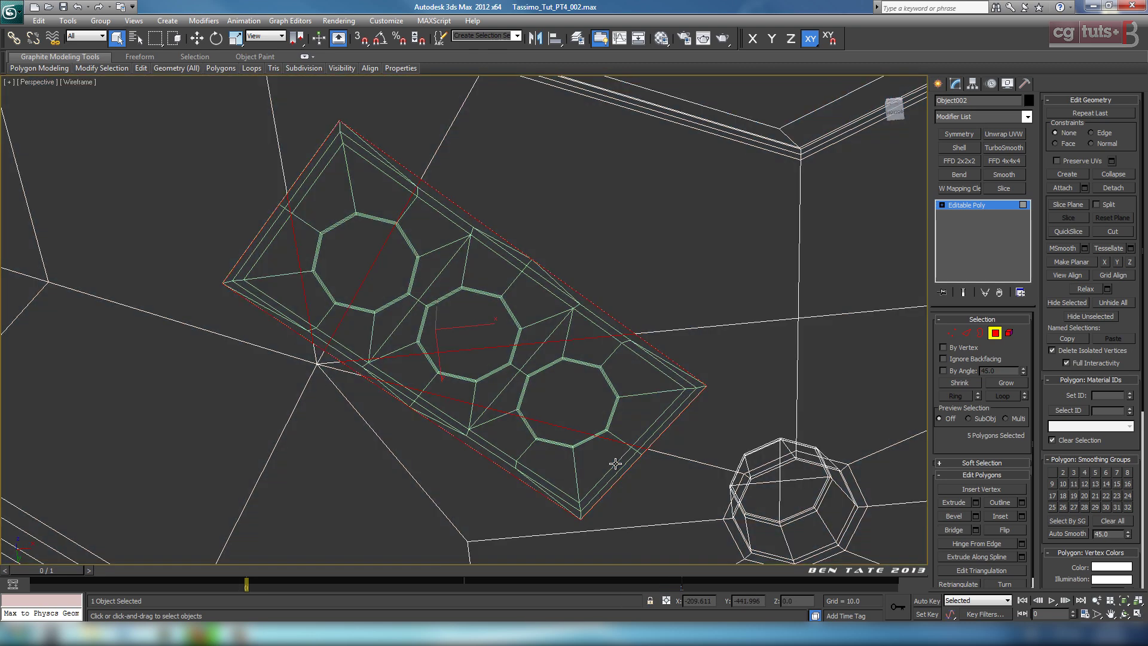
# Delete the selected body polygons beneath the strip and show the Bottom view full size, framed on the strip.
pyautogui.press('F2')
pyautogui.moveTo(585, 426)
pyautogui.keyDown('alt'); pyautogui.mouseDown(button='middle')
pyautogui.moveTo(633, 469)
pyautogui.moveTo(592, 418)
pyautogui.moveTo(602, 424)
pyautogui.mouseUp(button='middle'); pyautogui.keyUp('alt')
pyautogui.hotkey('ctrl', 'd')
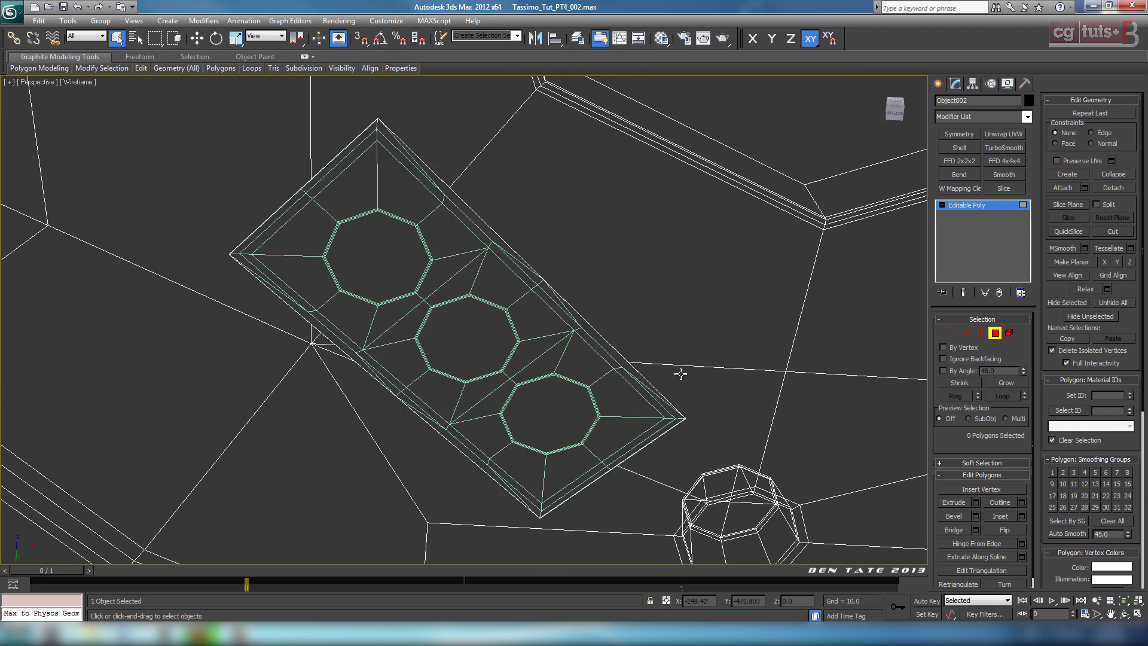
pyautogui.moveTo(680, 374); pyautogui.dragTo(690, 375, button='middle')
pyautogui.hotkey('alt', 'w')
pyautogui.rightClick(337, 249)
pyautogui.hotkey('alt', 'w')
pyautogui.moveTo(463, 287); pyautogui.dragTo(472, 368, button='middle')
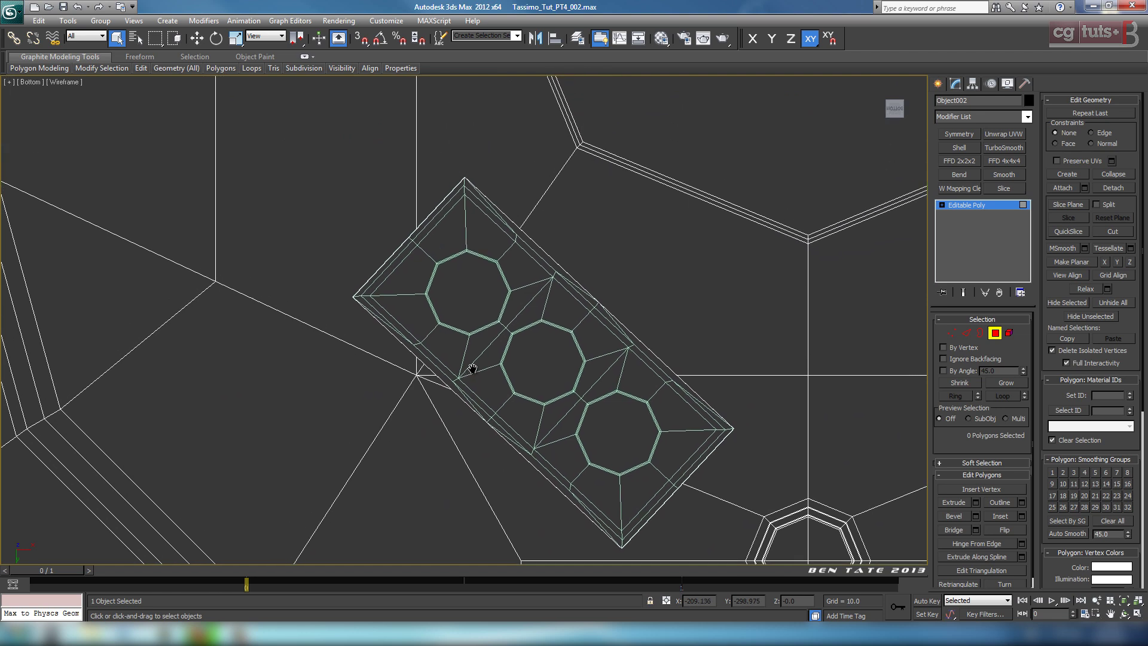
pyautogui.moveTo(758, 433); pyautogui.dragTo(777, 383, button='middle')
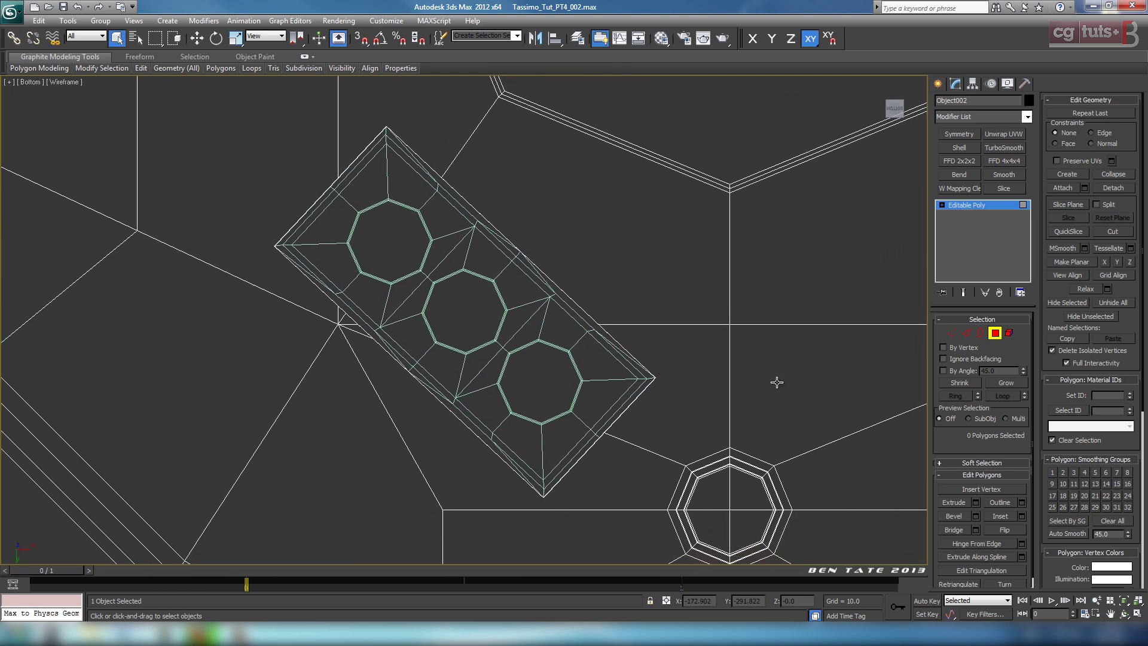
# Leave Polygon sub-object level and attach the three-hole strip to Object002.
pyautogui.click(994, 333)
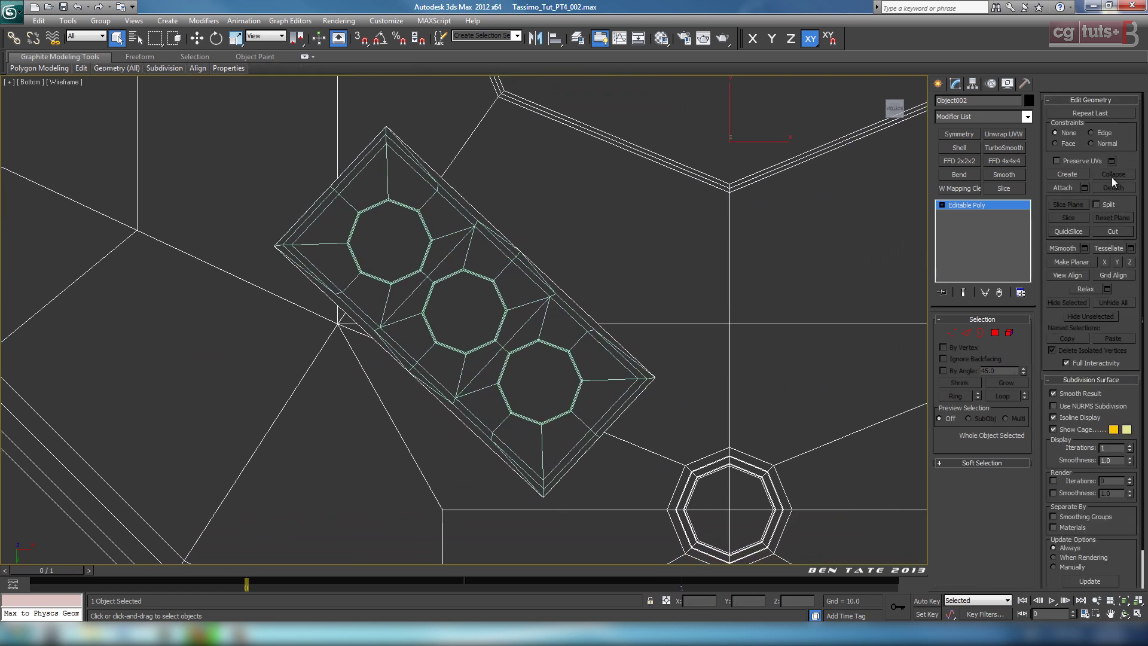
pyautogui.click(562, 349)
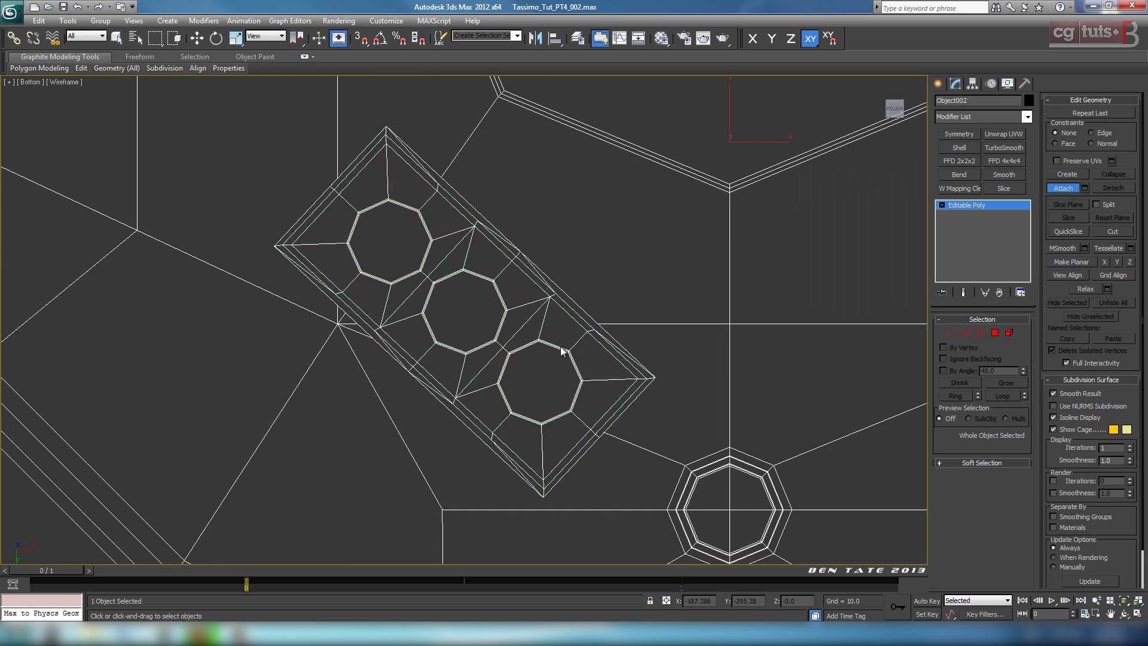
pyautogui.click(1076, 188)
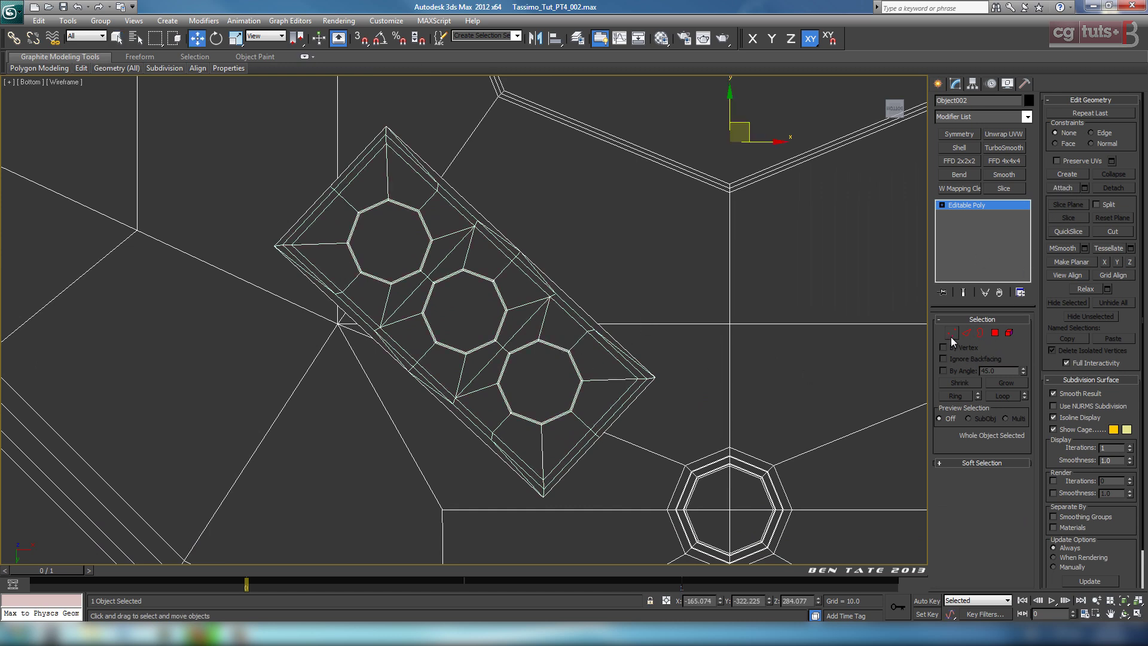
# Select all vertices of the strip and its surrounding opening, and weld them with a 0.1 threshold.
pyautogui.click(951, 334)
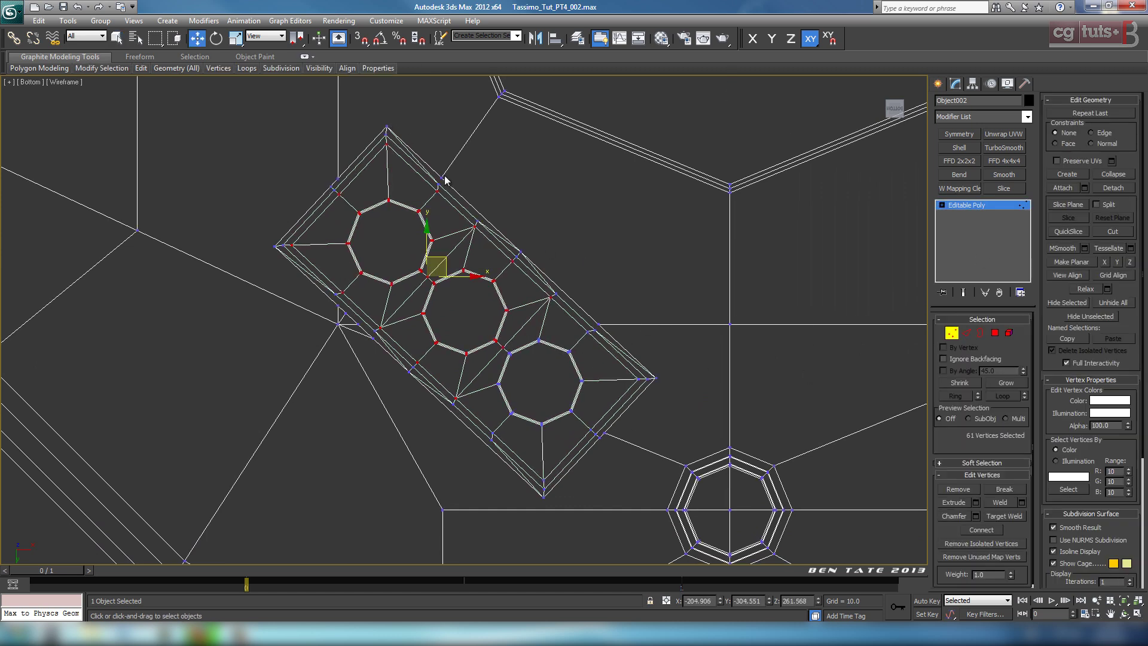
pyautogui.moveTo(693, 417); pyautogui.dragTo(661, 423, button='middle')
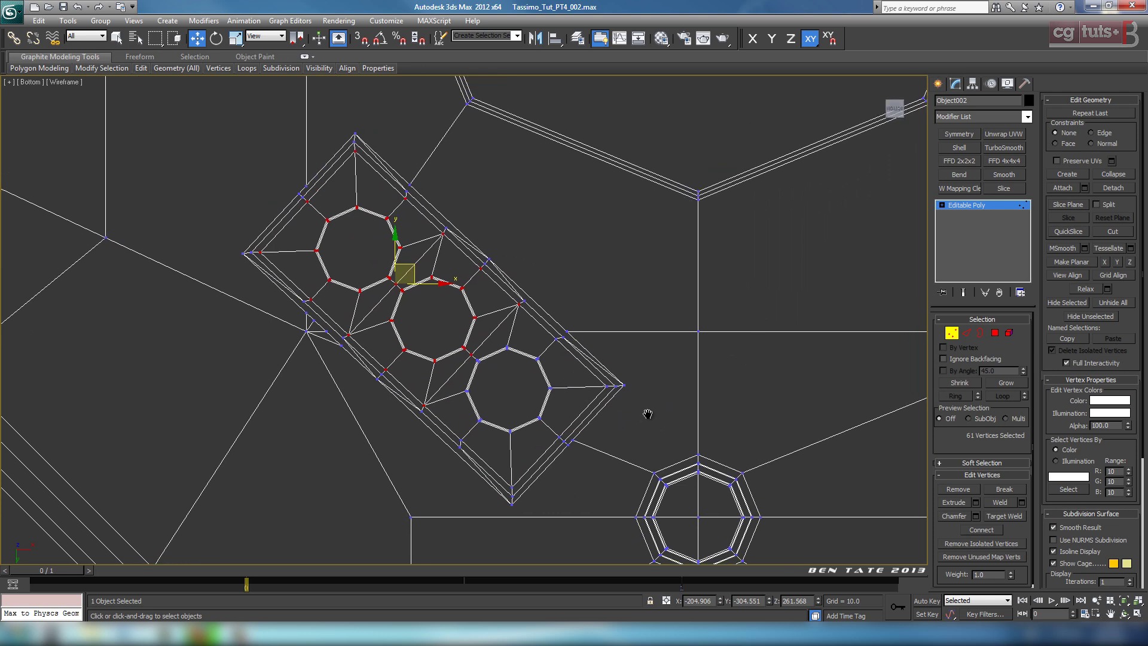
pyautogui.moveTo(587, 453); pyautogui.dragTo(633, 543)
pyautogui.scroll(6, 693, 425)
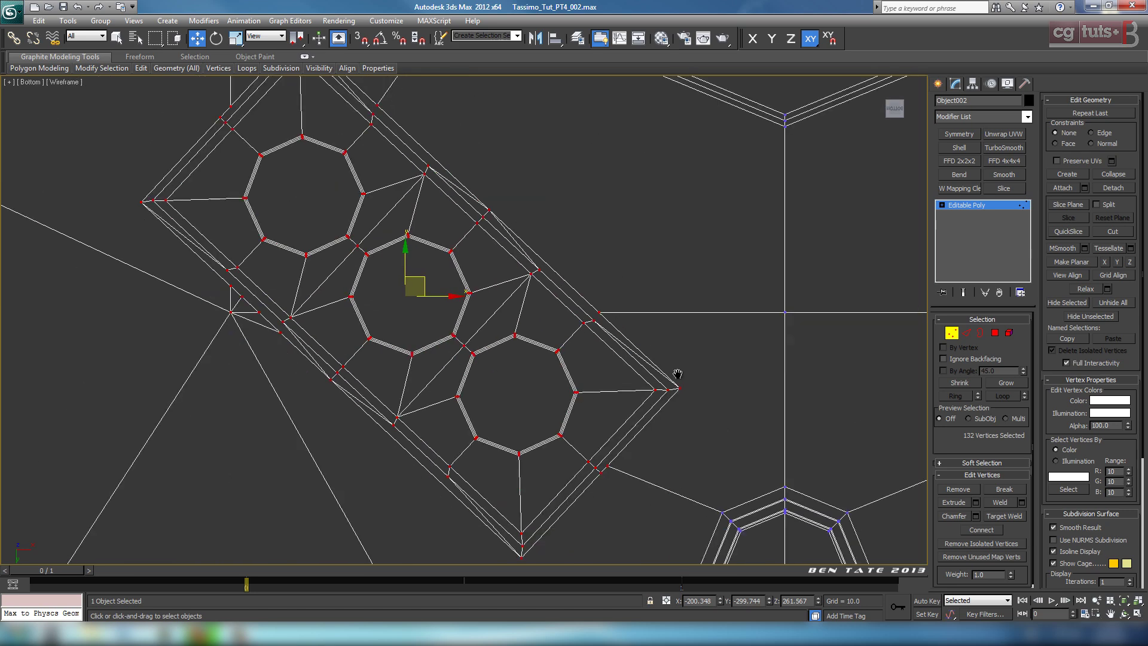
pyautogui.click(1022, 502)
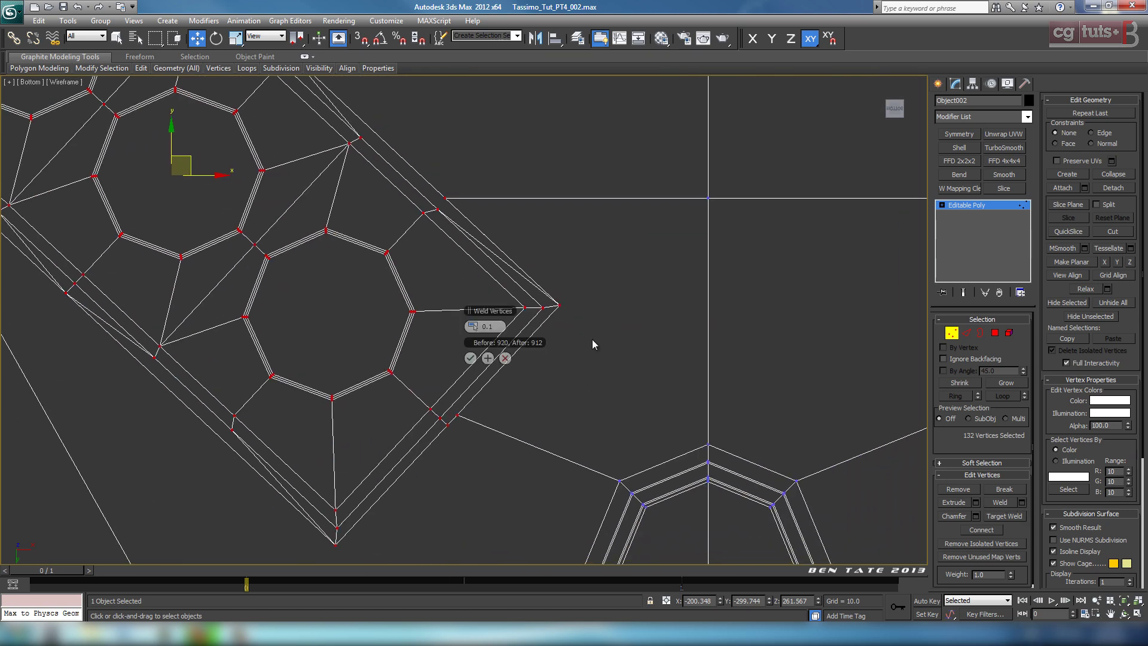
pyautogui.click(470, 357)
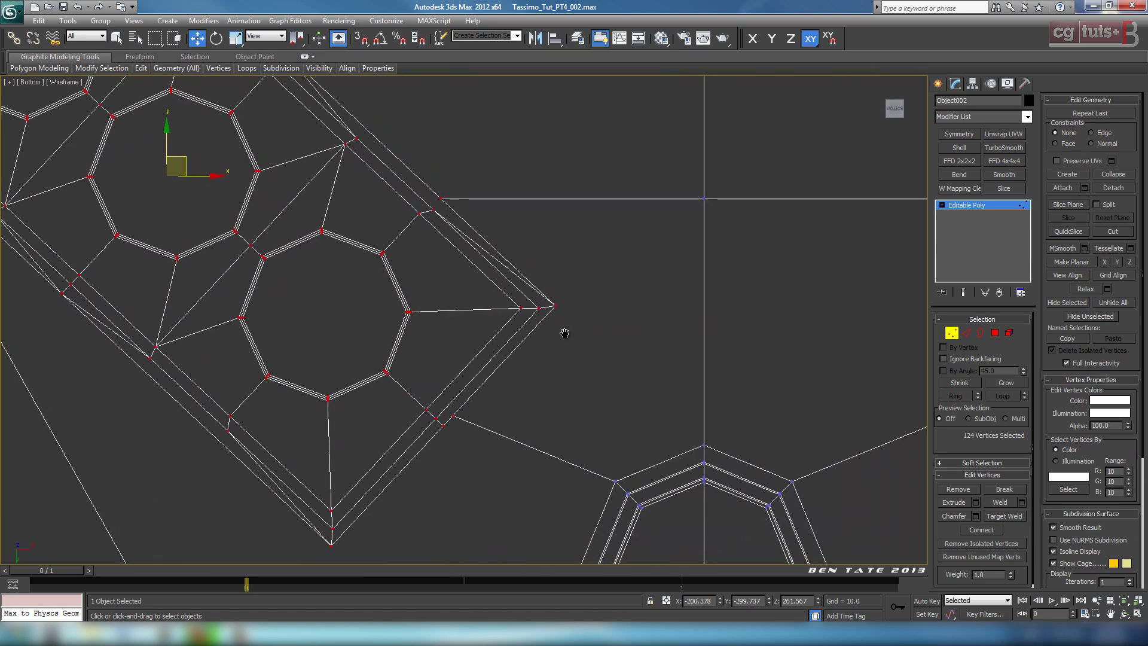
# Move the strip's outer corner vertex nearest the round hole to test the weld, and undo the move.
pyautogui.scroll(5, 514, 334)
pyautogui.click(541, 331)
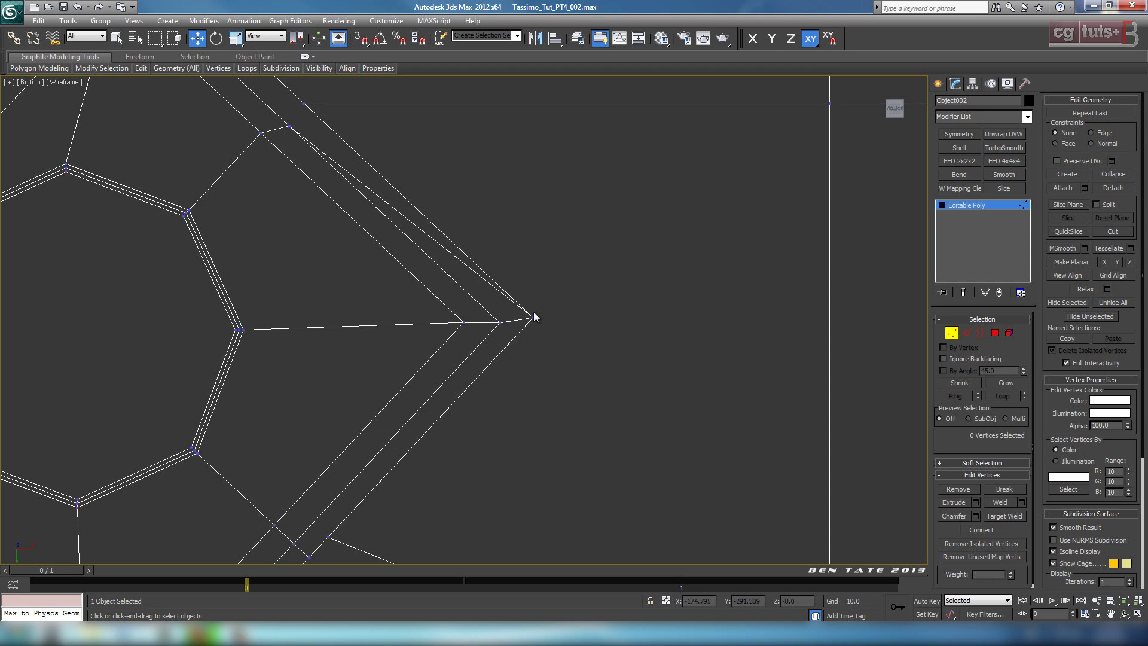
pyautogui.click(532, 316)
pyautogui.moveTo(554, 308)
pyautogui.mouseDown()
pyautogui.moveTo(608, 300)
pyautogui.moveTo(558, 329)
pyautogui.moveTo(592, 288)
pyautogui.moveTo(566, 322)
pyautogui.mouseUp()
pyautogui.hotkey('ctrl', 'z')
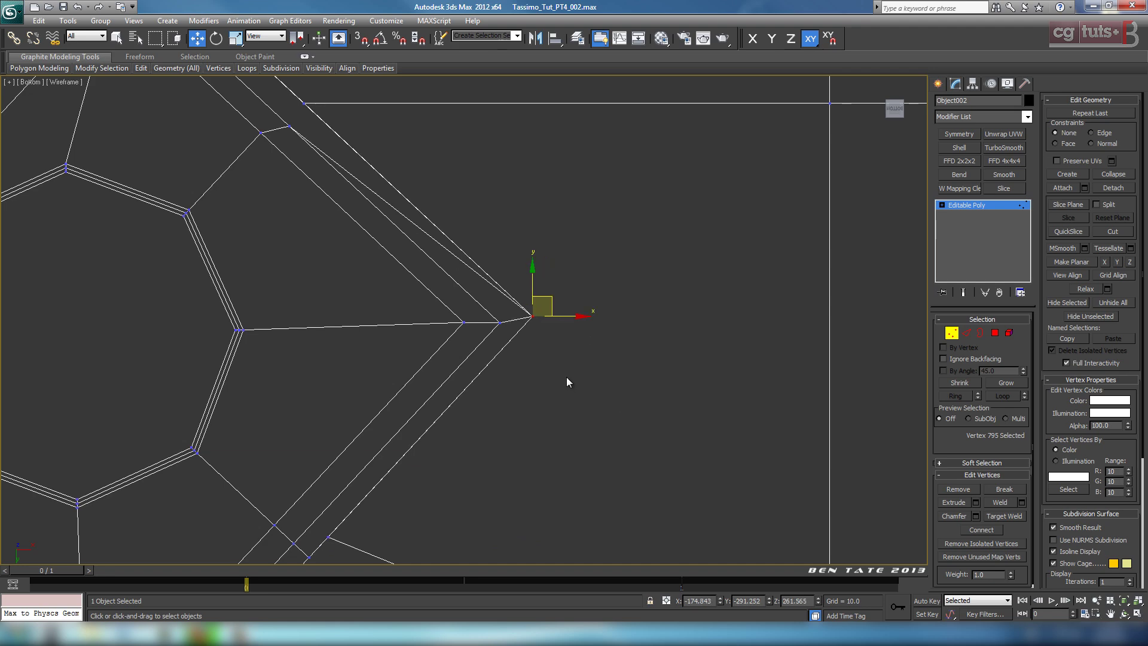
# Examine the mesh around the strip for body edges that end beside its border vertices.
pyautogui.moveTo(585, 372); pyautogui.dragTo(605, 408, button='middle')
pyautogui.scroll(-7, 601, 395)
pyautogui.moveTo(557, 317); pyautogui.dragTo(707, 389, button='middle')
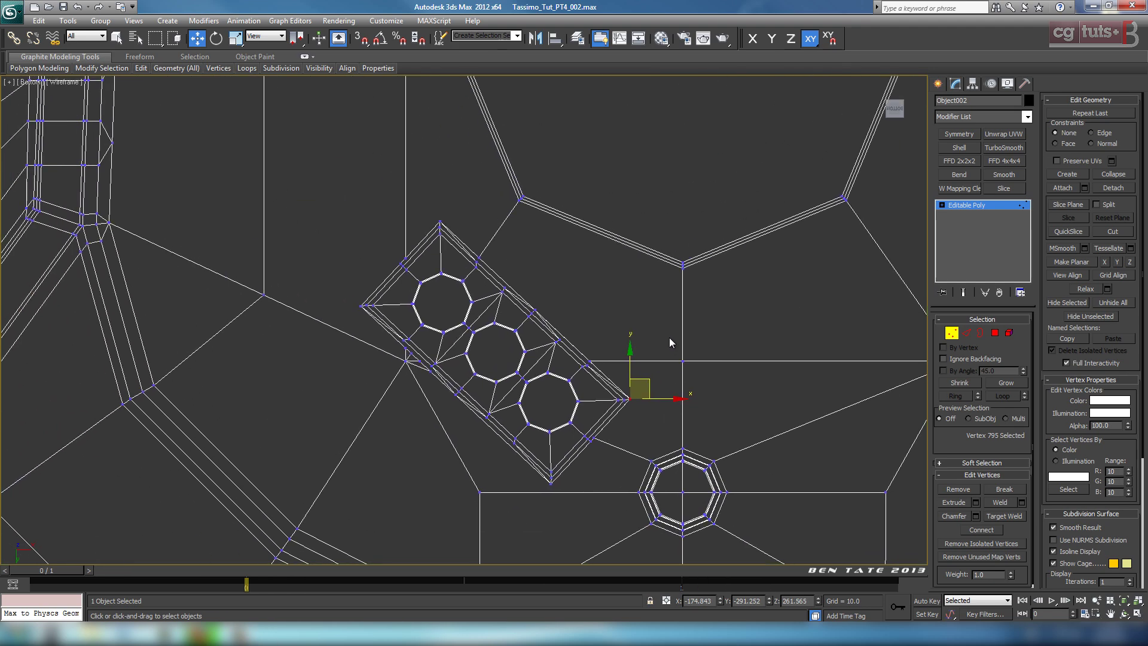
pyautogui.scroll(3, 670, 341)
pyautogui.moveTo(728, 235); pyautogui.dragTo(626, 322, button='middle')
pyautogui.moveTo(513, 325); pyautogui.dragTo(513, 171, button='middle')
pyautogui.scroll(-2, 525, 231)
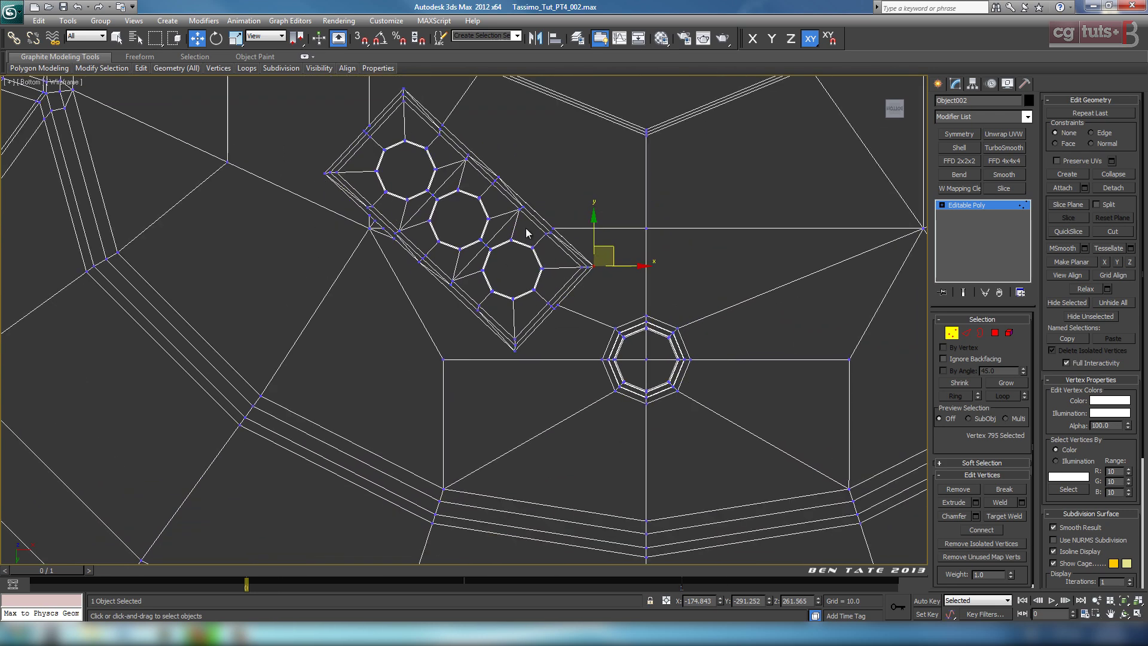
pyautogui.moveTo(526, 232); pyautogui.dragTo(558, 322, button='middle')
pyautogui.scroll(6, 567, 340)
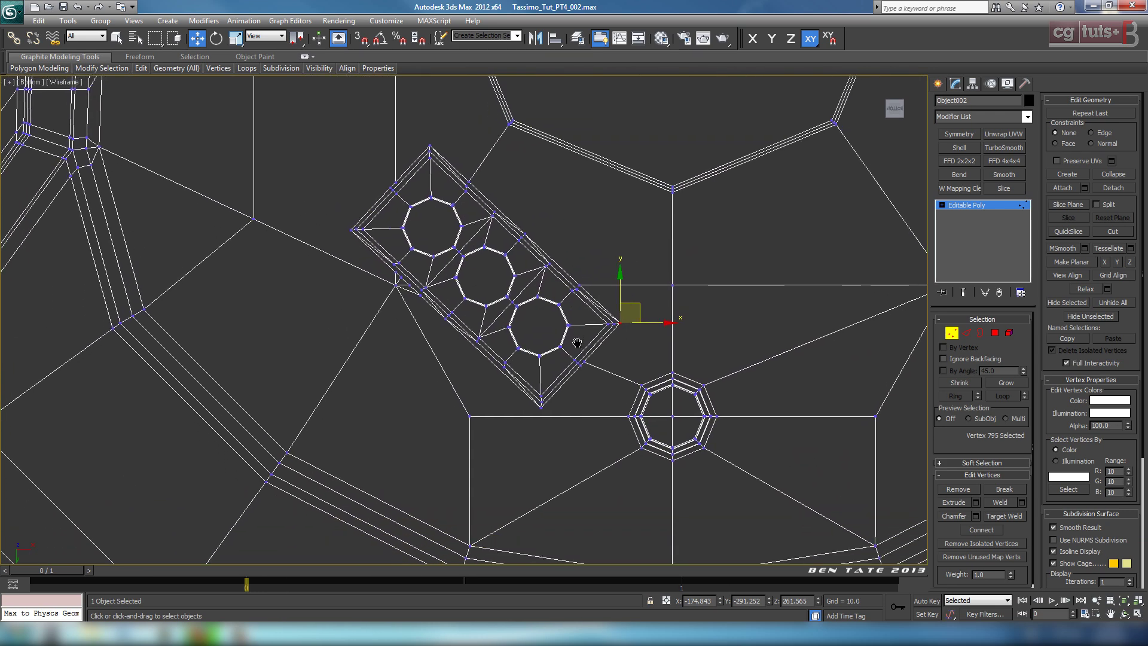
# Target-weld the body vertex on the strip's short side facing the round hole to the adjacent strip border vertex.
pyautogui.moveTo(500, 313); pyautogui.dragTo(565, 299, button='middle')
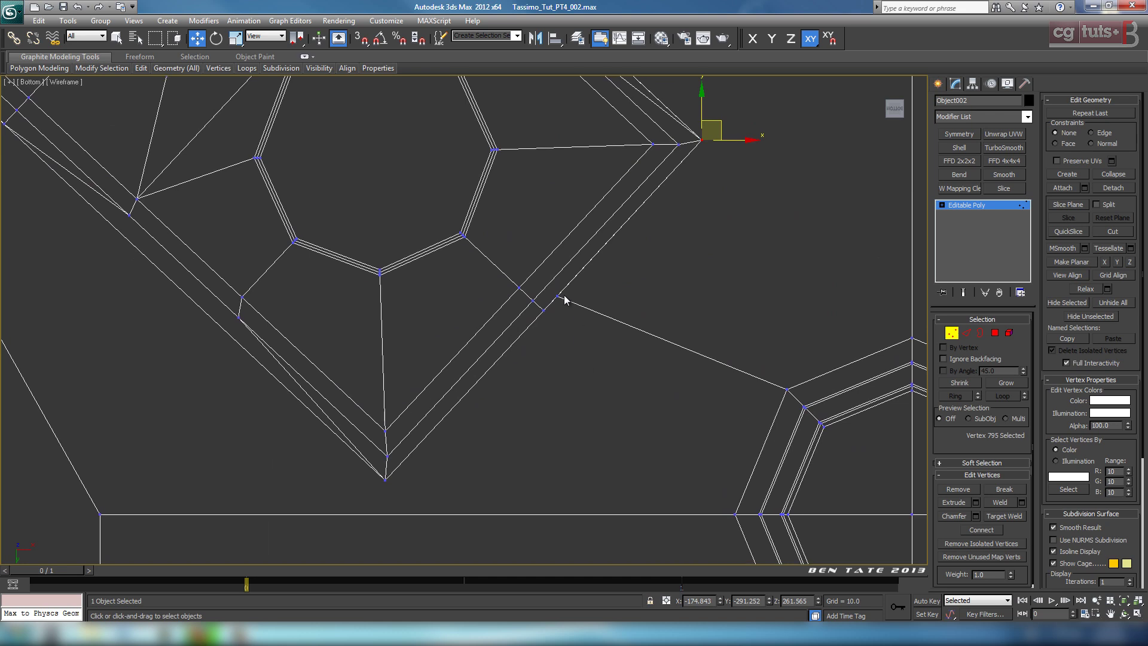
pyautogui.click(1004, 516)
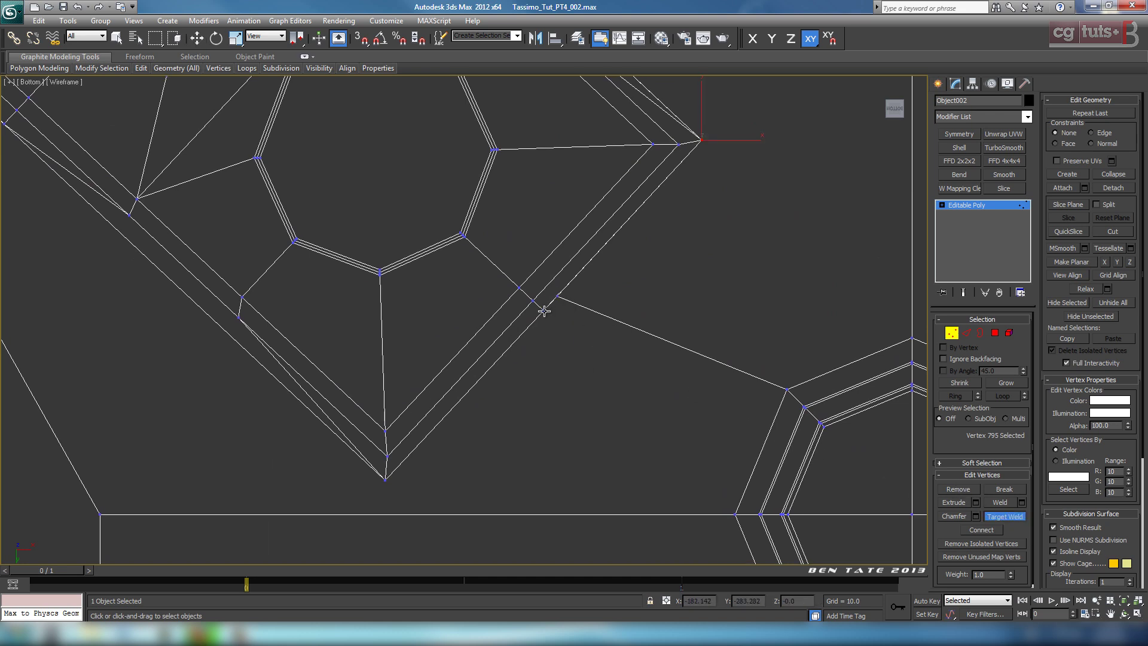
pyautogui.moveTo(544, 311); pyautogui.dragTo(557, 389, button='middle')
pyautogui.moveTo(513, 172); pyautogui.dragTo(565, 428, button='middle')
pyautogui.moveTo(440, 317); pyautogui.dragTo(639, 472, button='middle')
pyautogui.scroll(-2, 317, 221)
# Target-weld the body vertex on the strip's opposite short side to the adjacent border vertex, and leave Target Weld.
pyautogui.moveTo(317, 221); pyautogui.dragTo(531, 309, button='middle')
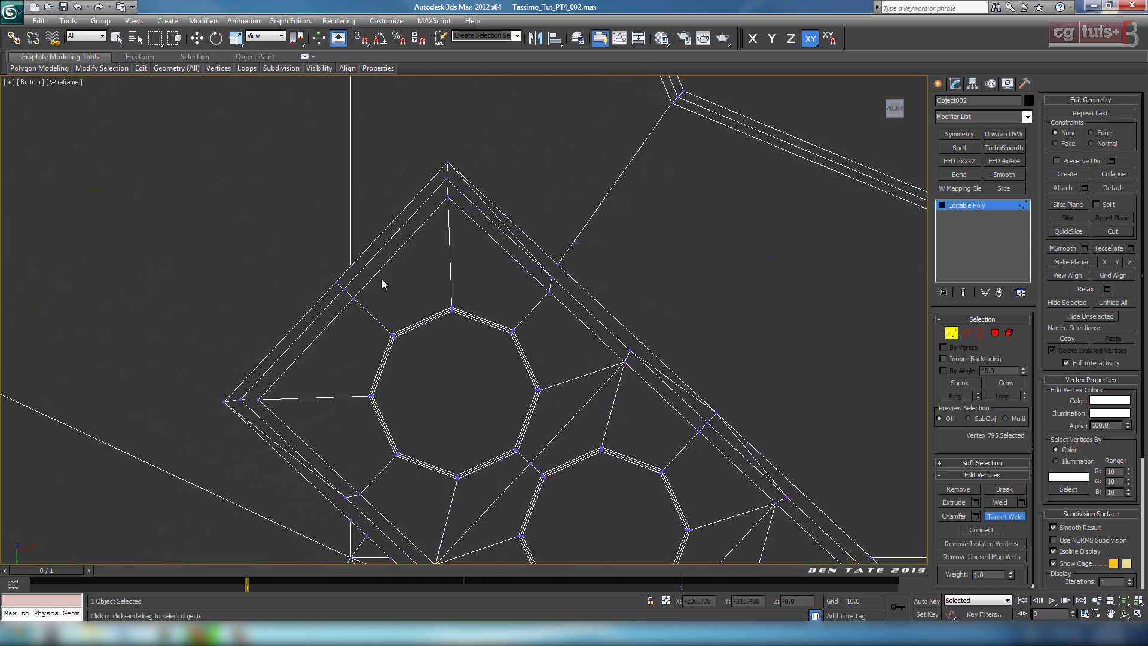
pyautogui.moveTo(412, 274); pyautogui.dragTo(580, 274, button='middle')
pyautogui.scroll(2, 524, 278)
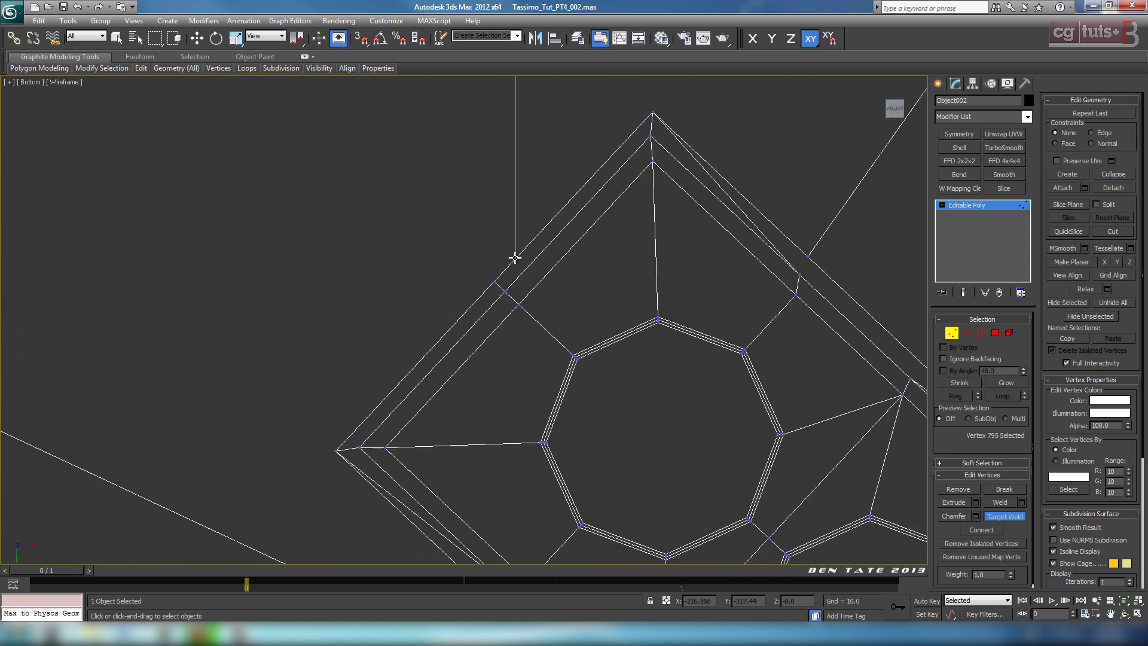
pyautogui.scroll(-2, 541, 290)
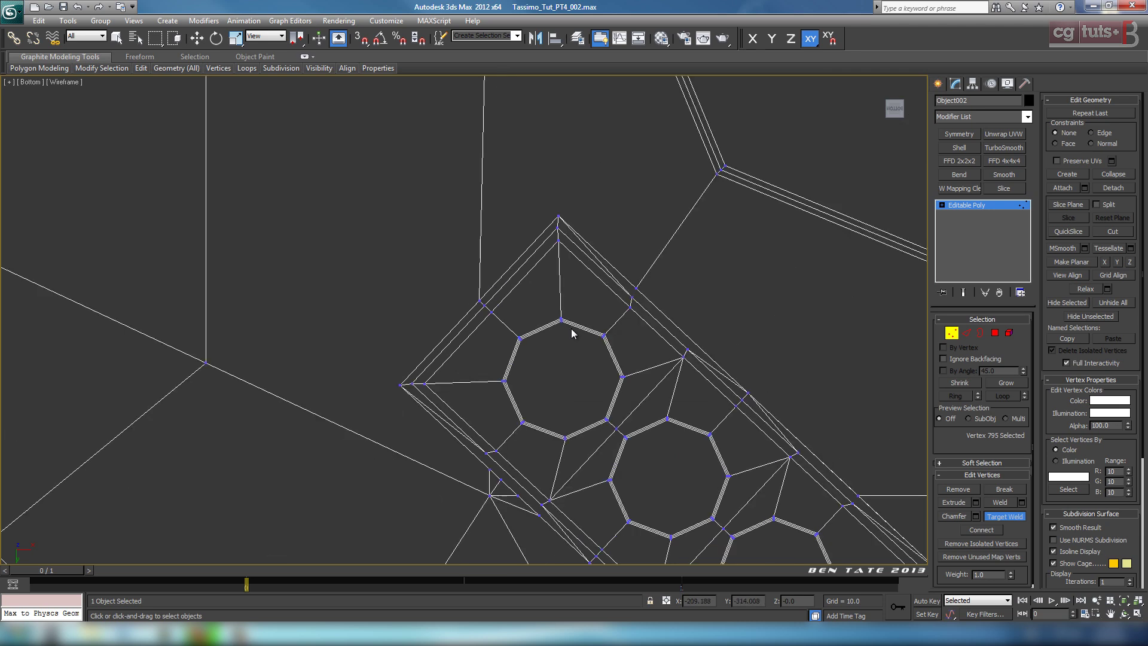
pyautogui.moveTo(574, 328); pyautogui.dragTo(534, 173, button='middle')
pyautogui.scroll(2, 514, 305)
pyautogui.moveTo(515, 305); pyautogui.dragTo(496, 266, button='middle')
pyautogui.scroll(-3, 604, 210)
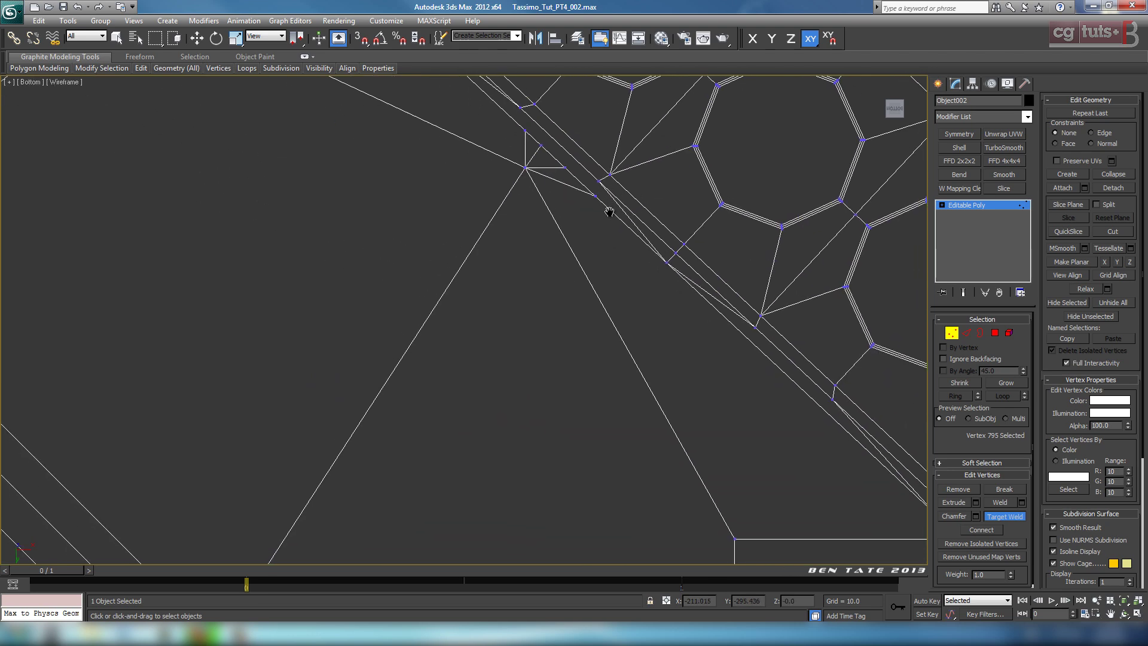
pyautogui.moveTo(598, 243); pyautogui.dragTo(538, 241, button='middle')
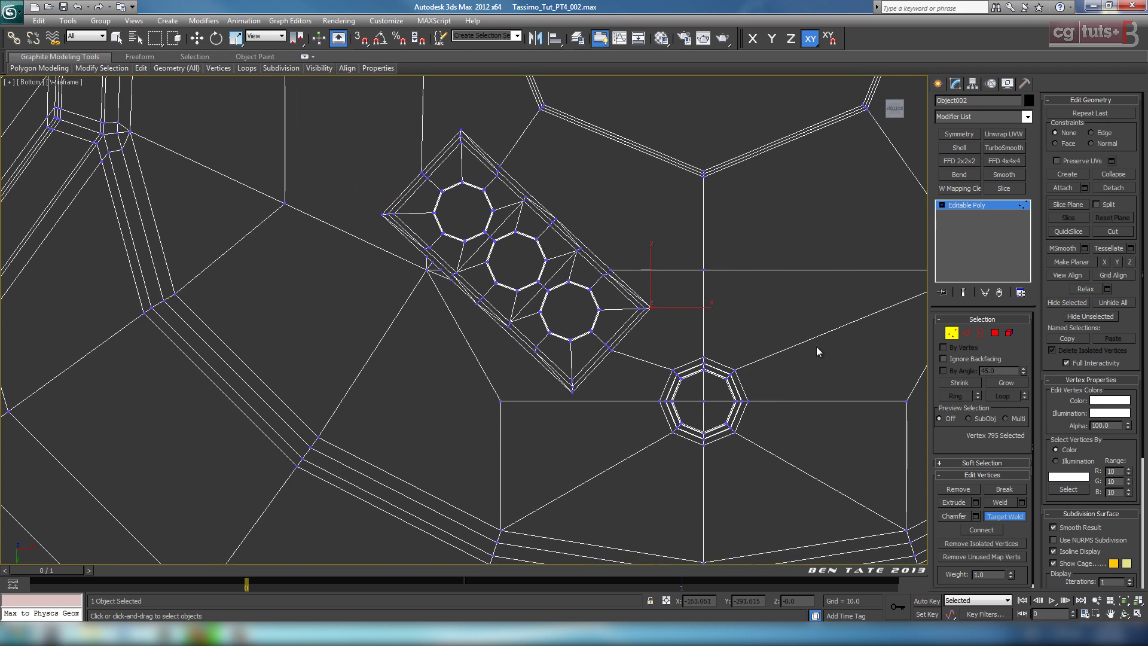
pyautogui.click(1012, 518)
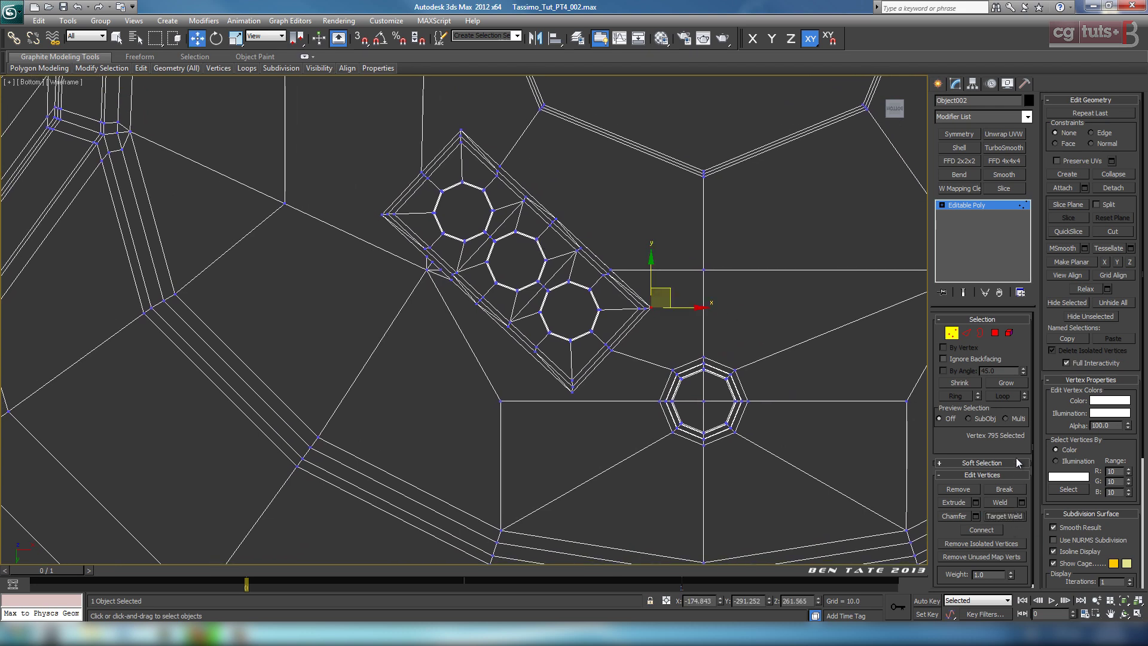
# Cut a new edge from the body's inner rim corner to the border vertex beside the strip's middle hole.
pyautogui.click(1113, 232)
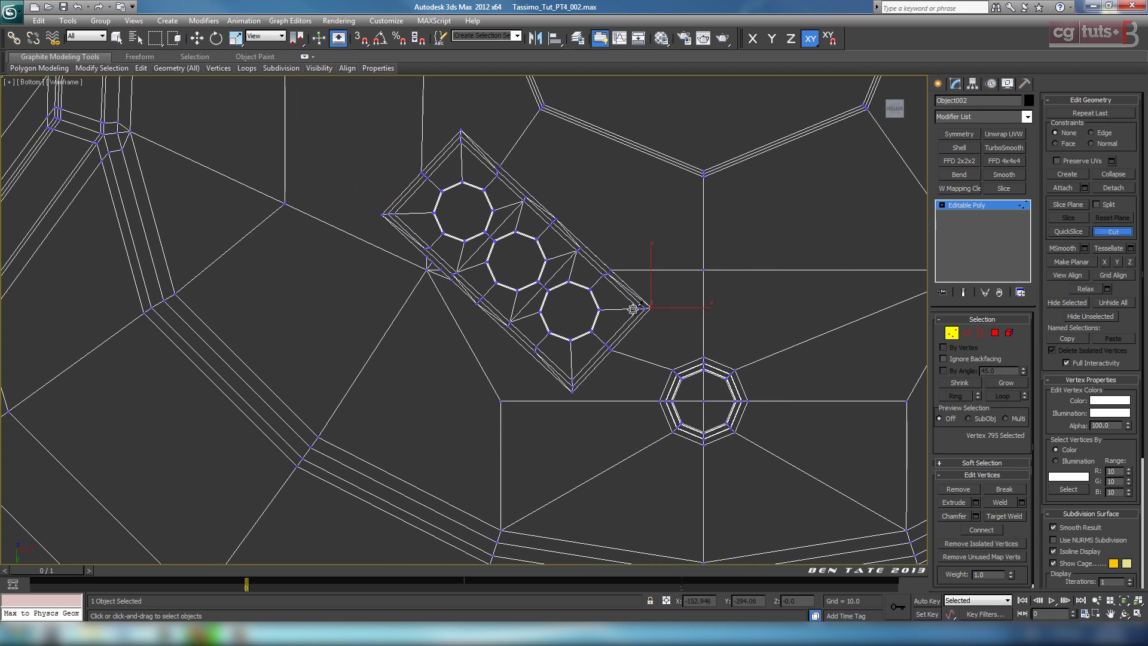
pyautogui.moveTo(475, 359); pyautogui.dragTo(509, 355, button='middle')
pyautogui.click(354, 433)
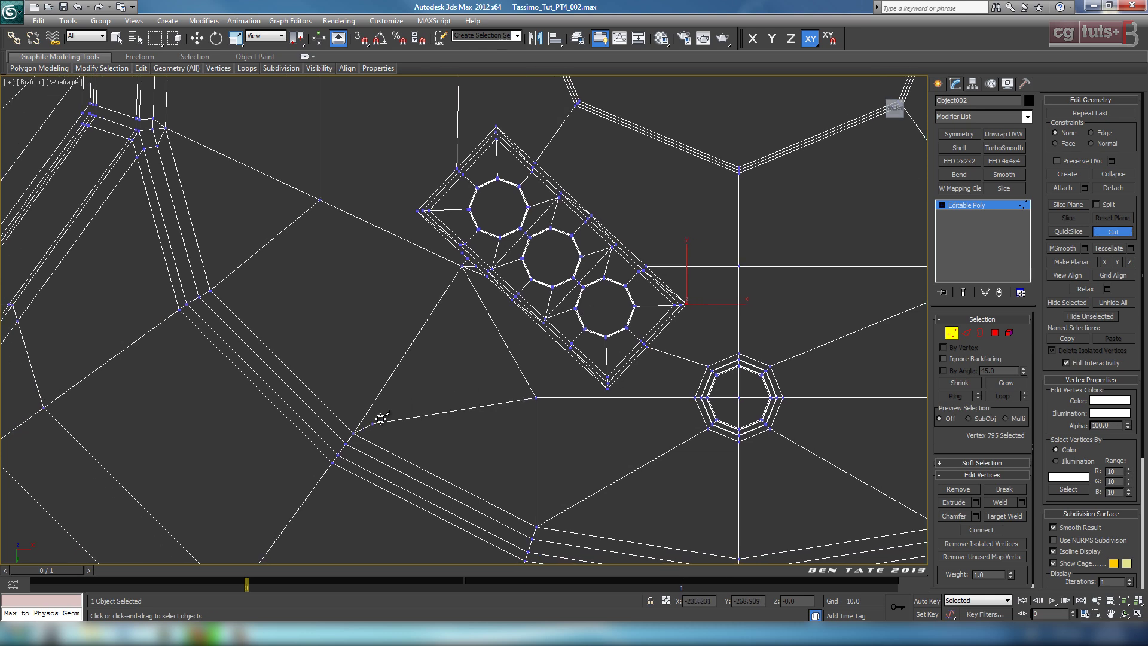
pyautogui.click(493, 320)
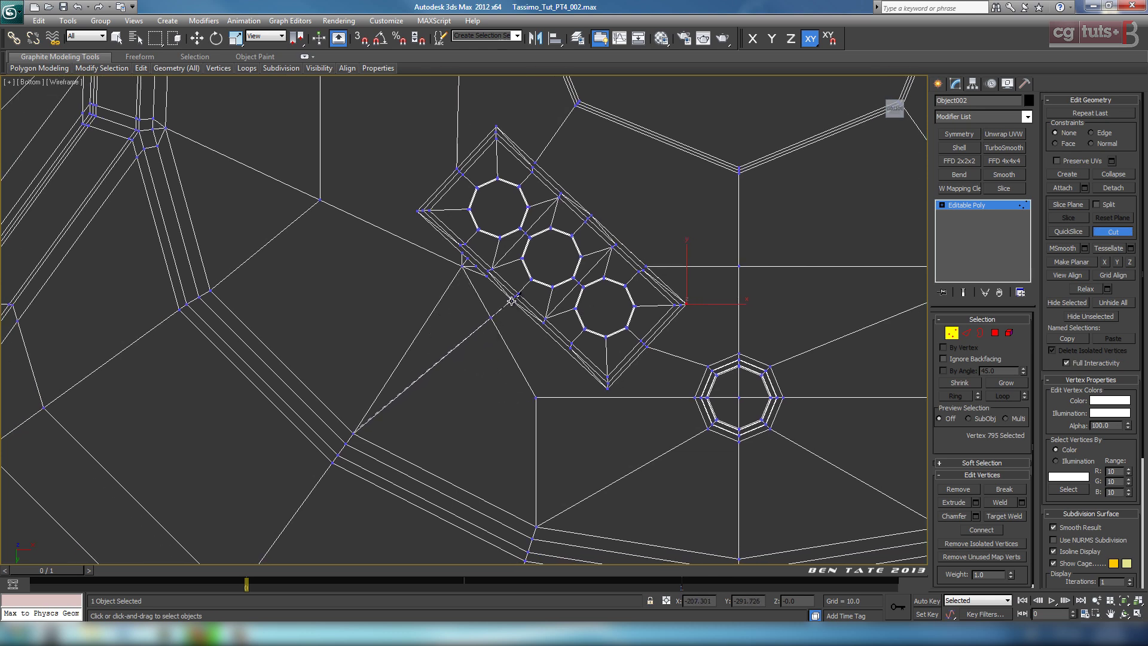
pyautogui.scroll(8, 533, 370)
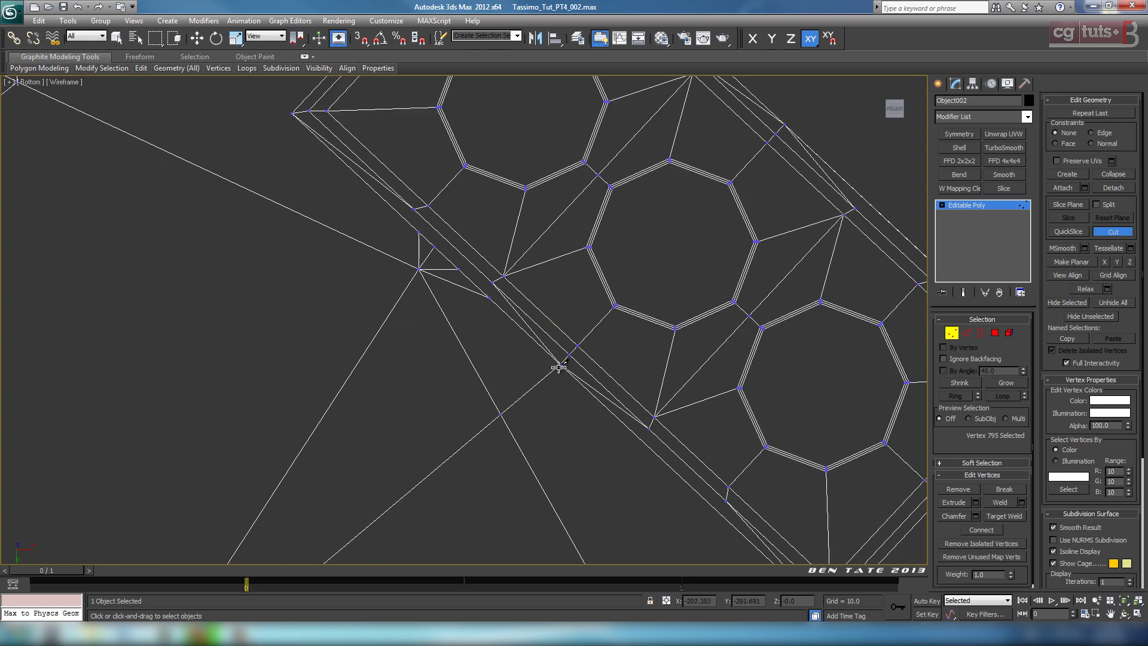
pyautogui.scroll(-6, 559, 368)
pyautogui.moveTo(558, 424); pyautogui.dragTo(631, 427, button='middle')
pyautogui.scroll(2, 589, 369)
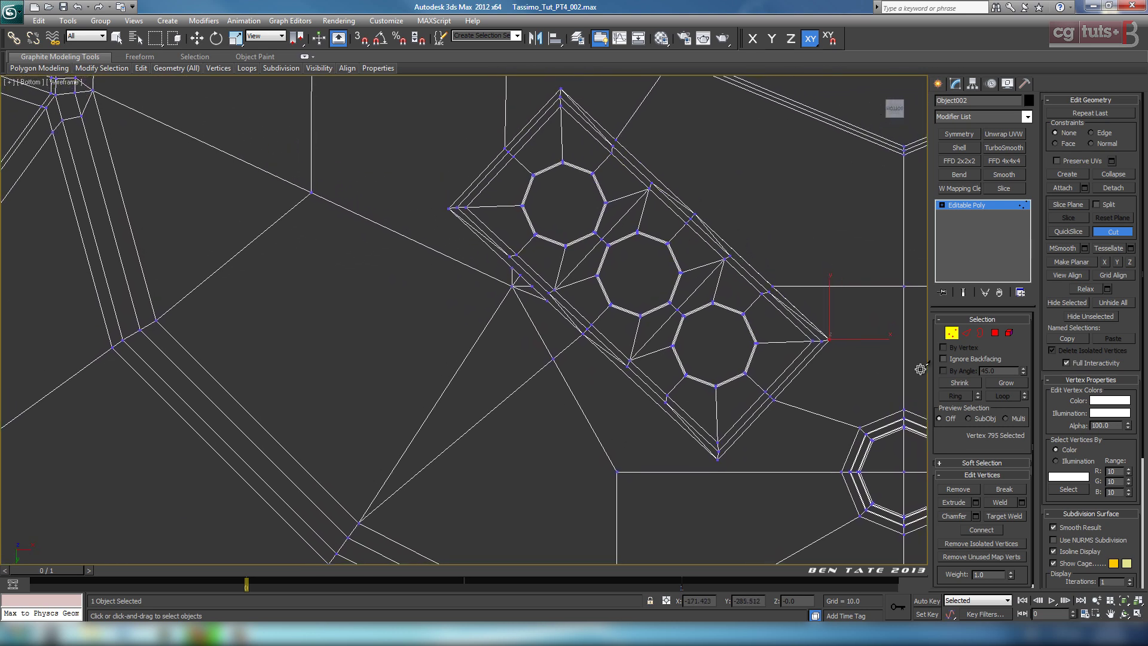
pyautogui.moveTo(790, 374); pyautogui.dragTo(645, 384, button='middle')
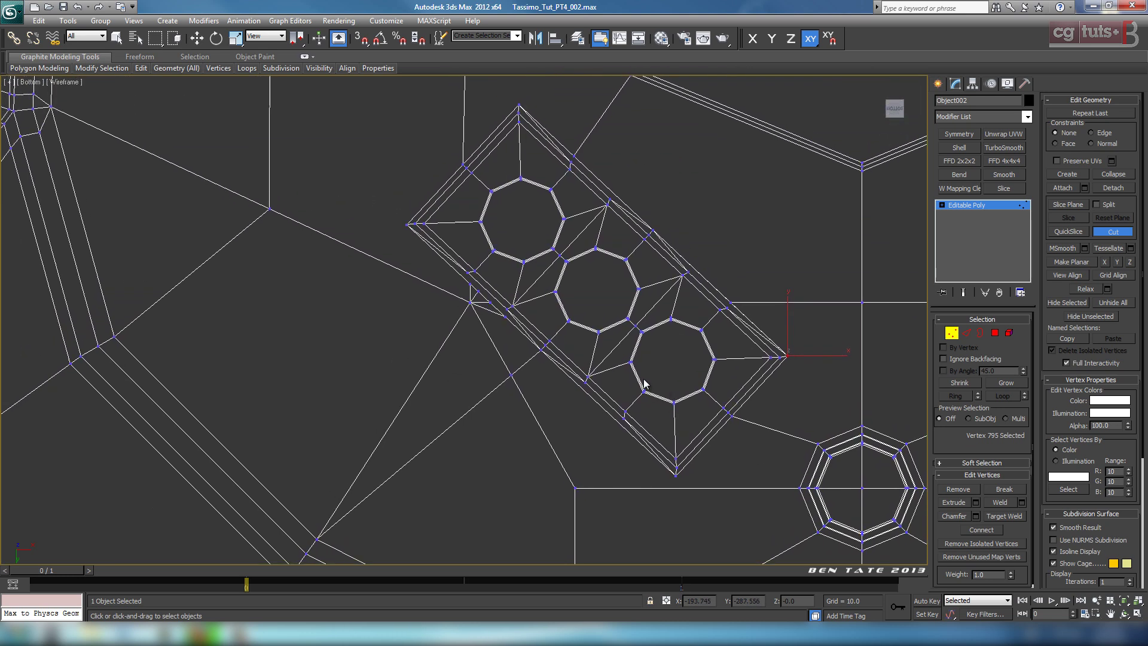
# Target-weld the sliver vertices and their shared body vertex into the strip's border vertex beside the middle hole.
pyautogui.scroll(5, 646, 385)
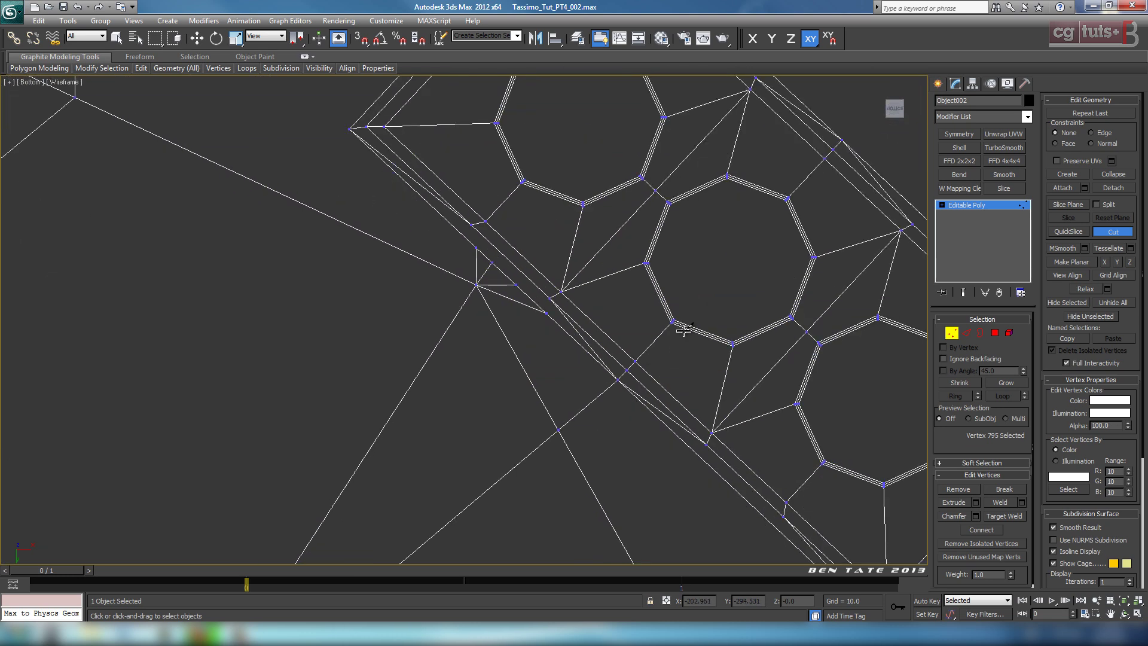
pyautogui.click(1002, 522)
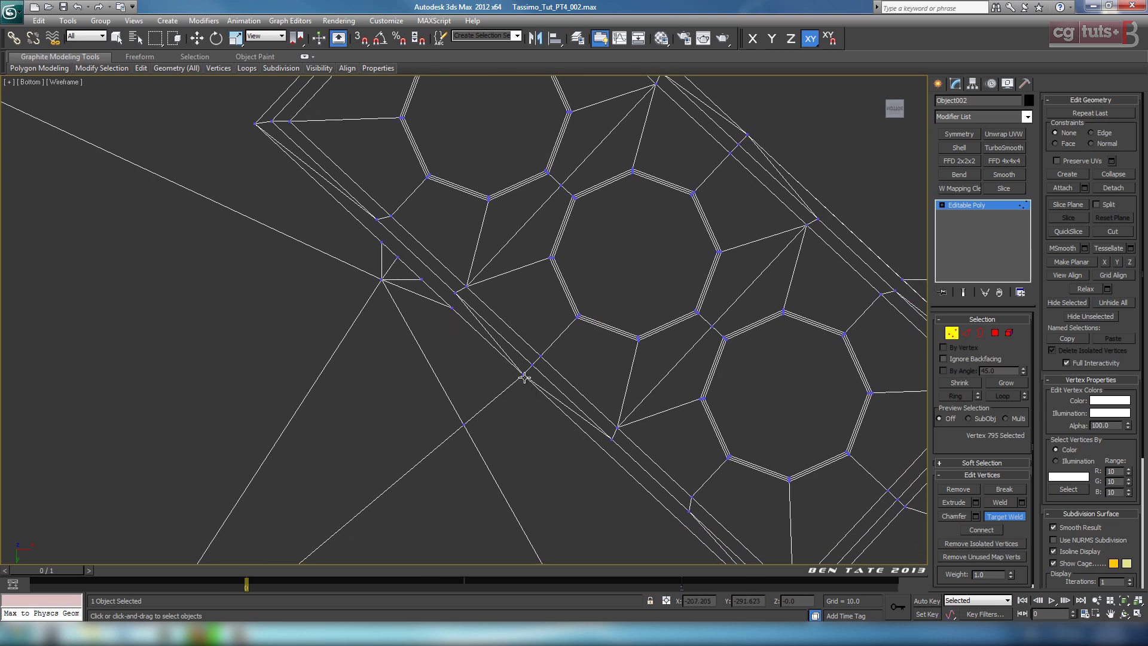
pyautogui.moveTo(460, 333); pyautogui.dragTo(446, 309, button='middle')
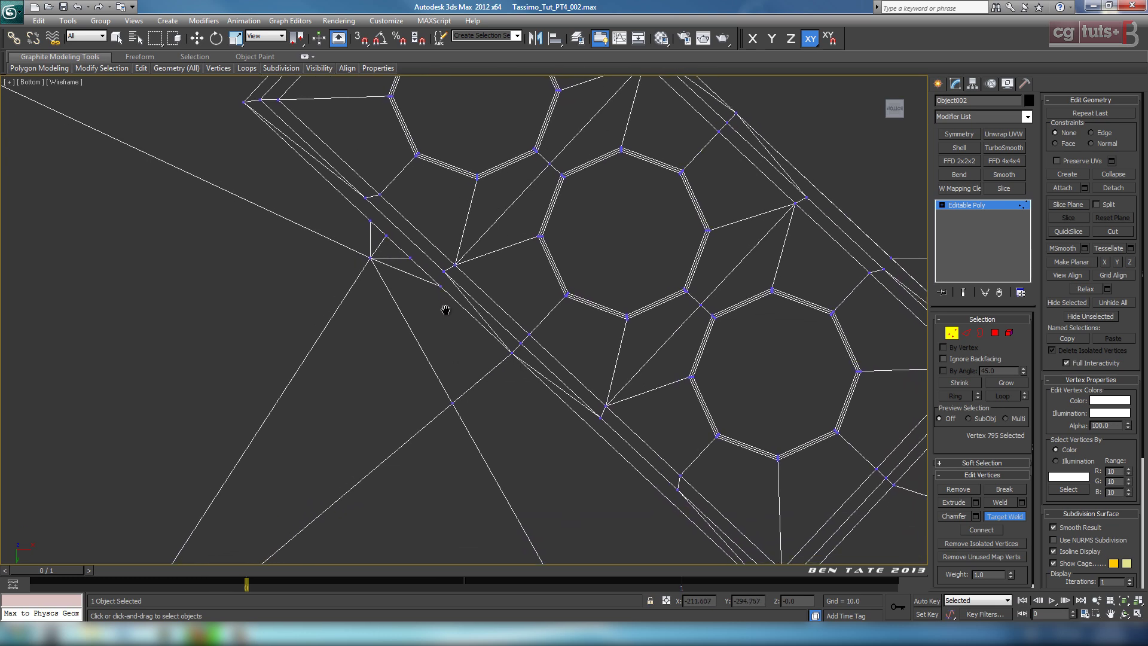
pyautogui.click(513, 352)
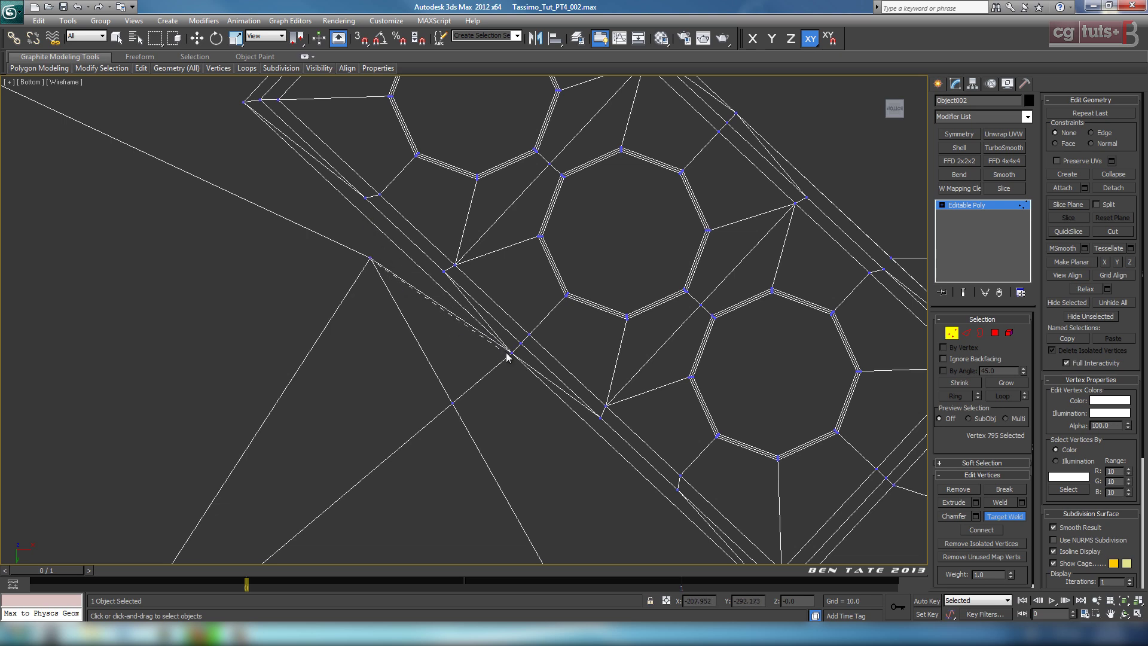
pyautogui.click(509, 353)
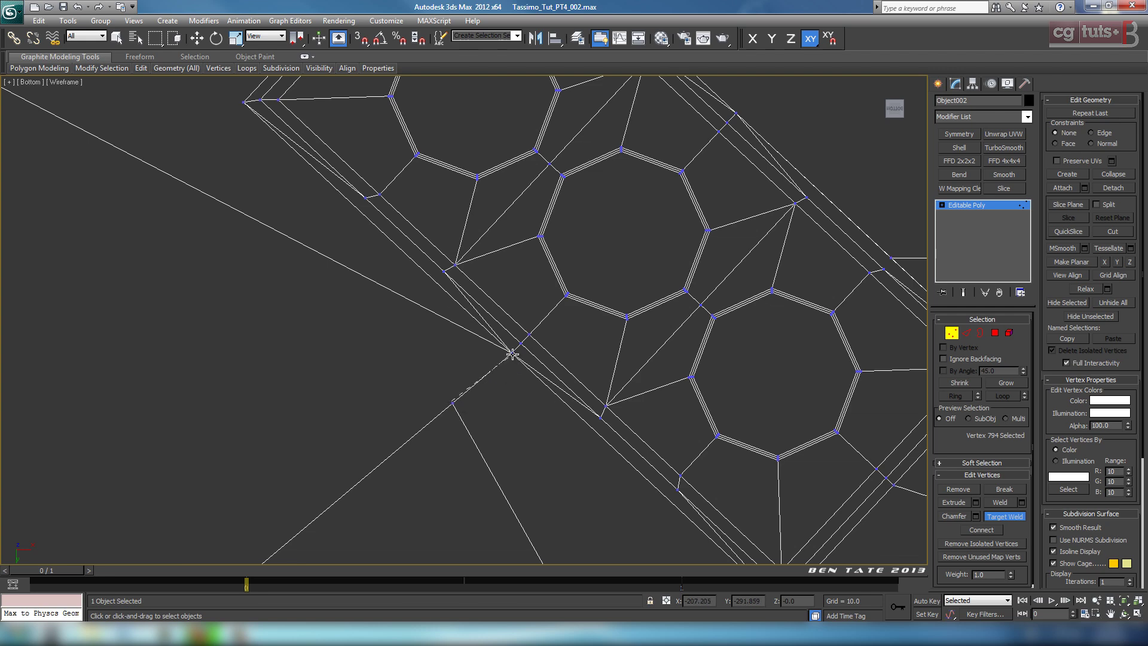
# Finish target-welding the remaining body vertex off the strip's long side into the border vertex beside the middle hole.
pyautogui.click(512, 354)
pyautogui.scroll(-7, 526, 365)
pyautogui.moveTo(532, 367); pyautogui.dragTo(497, 325, button='middle')
pyautogui.scroll(2, 597, 392)
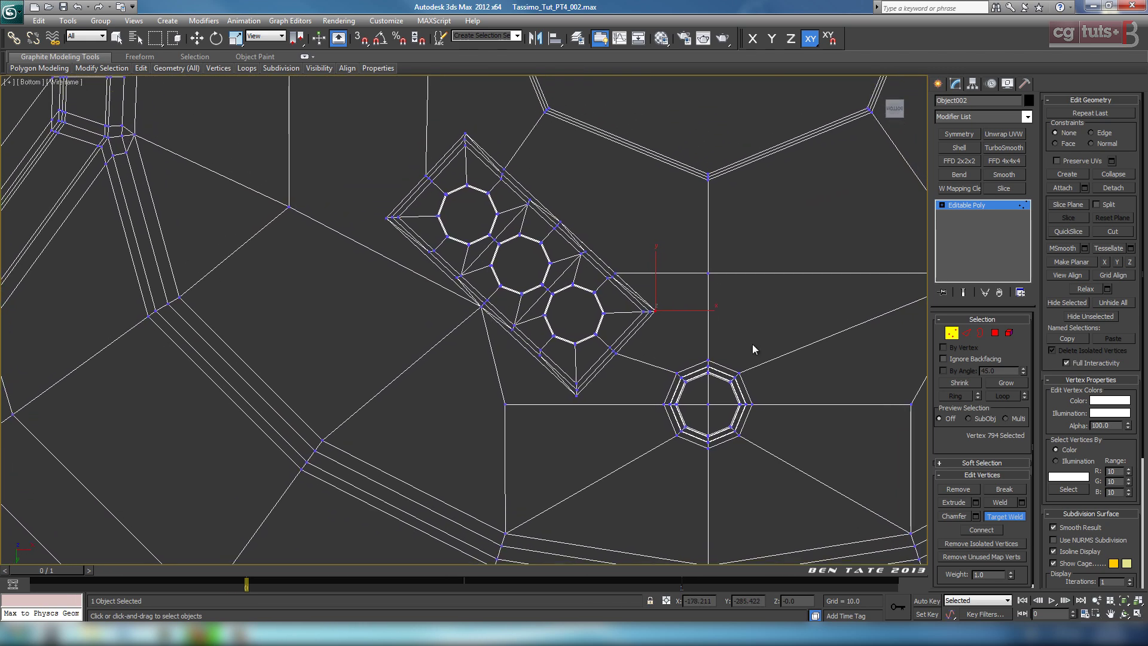
# Cut an edge from the body vertex beside the strip, across the diagonal body edge, to the panel corner near the round hole.
pyautogui.click(1113, 232)
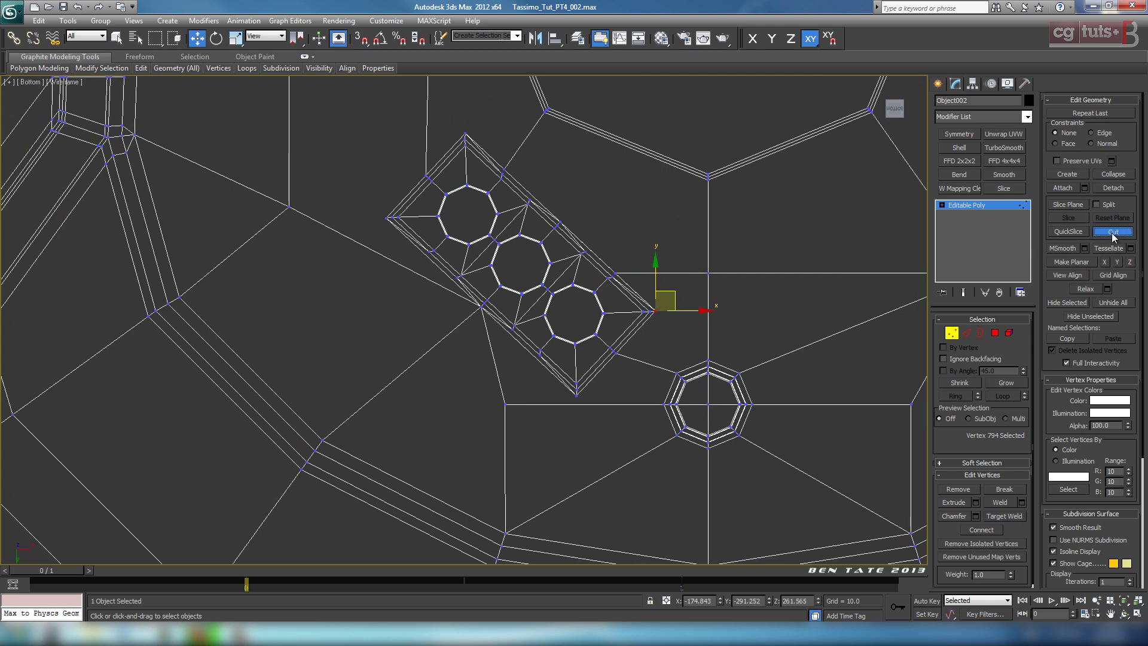
pyautogui.moveTo(687, 257); pyautogui.dragTo(686, 214, button='middle')
pyautogui.moveTo(511, 334); pyautogui.dragTo(521, 353, button='middle')
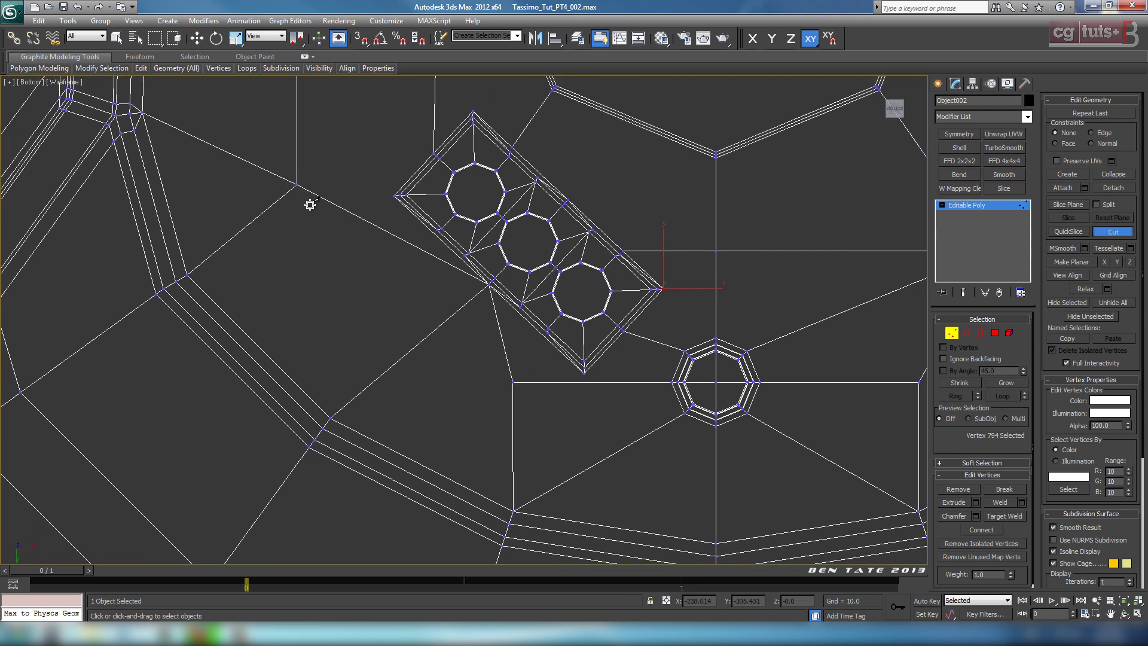
pyautogui.click(297, 186)
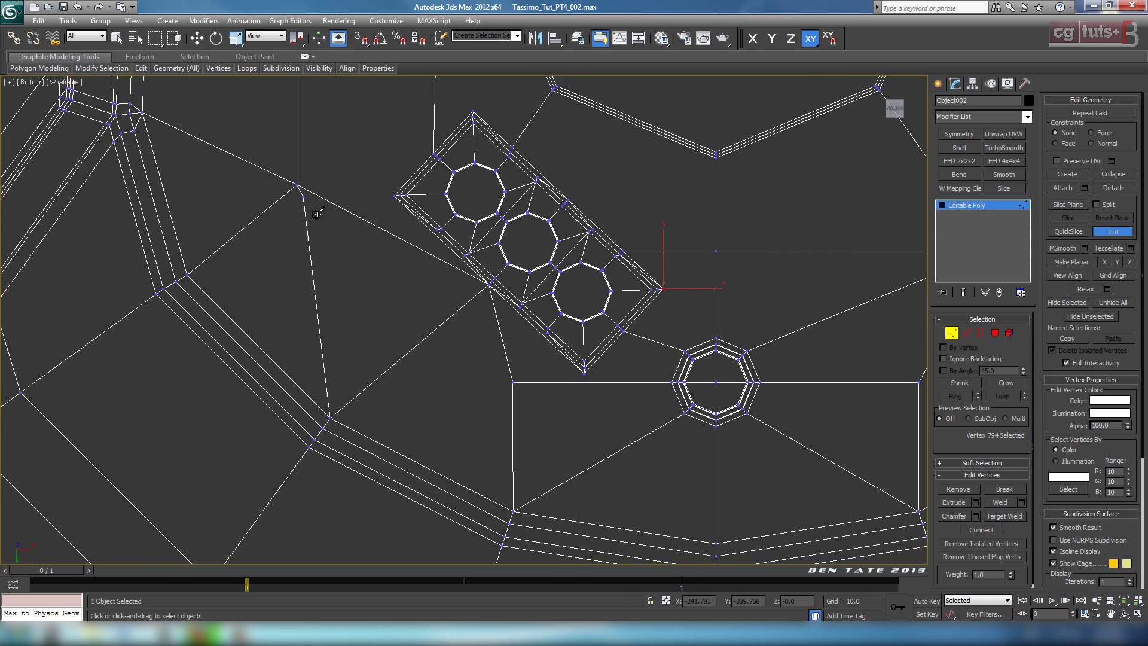
pyautogui.click(412, 349)
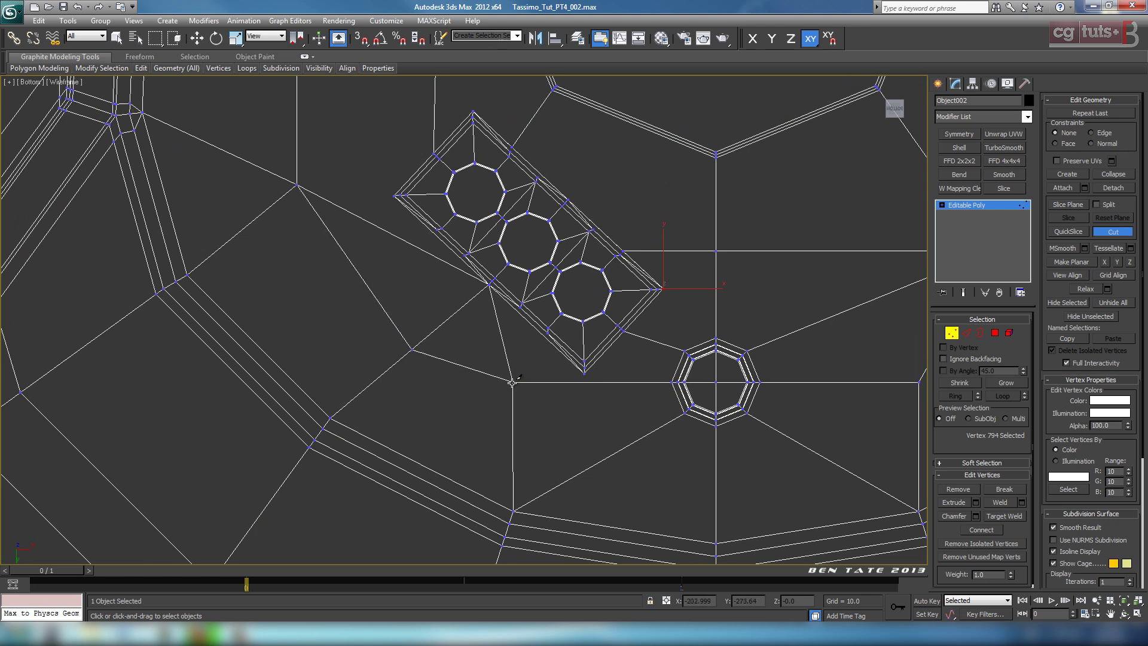
# Cut an edge from the strip's lowest corner to the nearby panel corner vertex, and leave Cut.
pyautogui.moveTo(599, 357); pyautogui.dragTo(541, 285, button='middle')
pyautogui.scroll(2, 550, 324)
pyautogui.moveTo(550, 324)
pyautogui.mouseDown(button='middle')
pyautogui.moveTo(559, 346)
pyautogui.moveTo(556, 322)
pyautogui.mouseUp(button='middle')
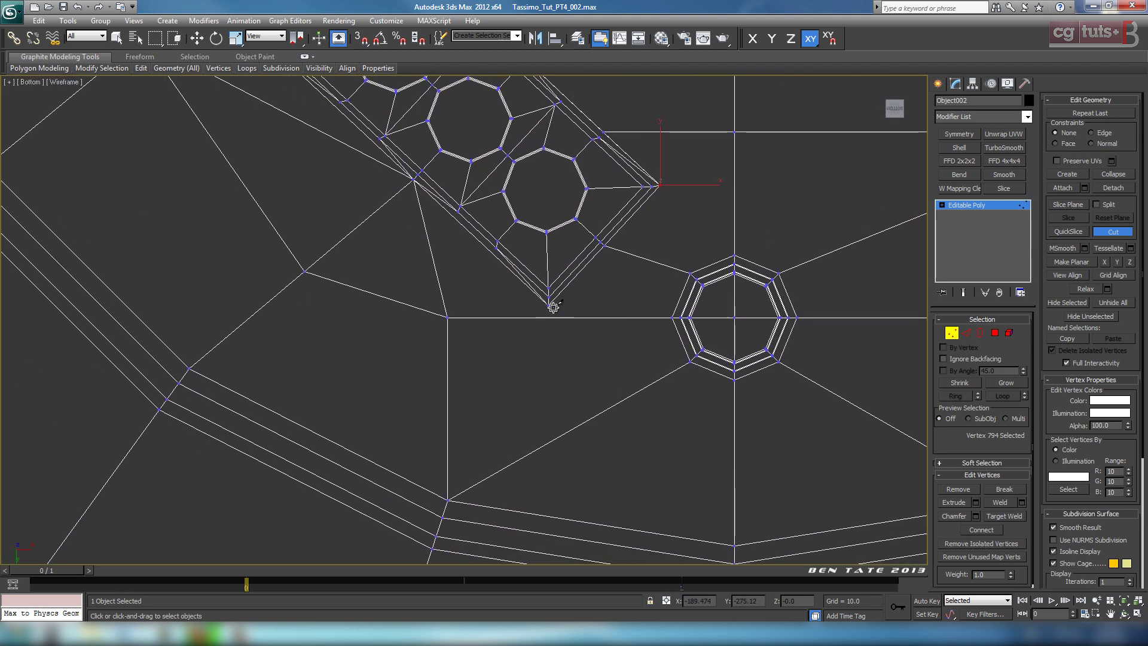
pyautogui.click(550, 304)
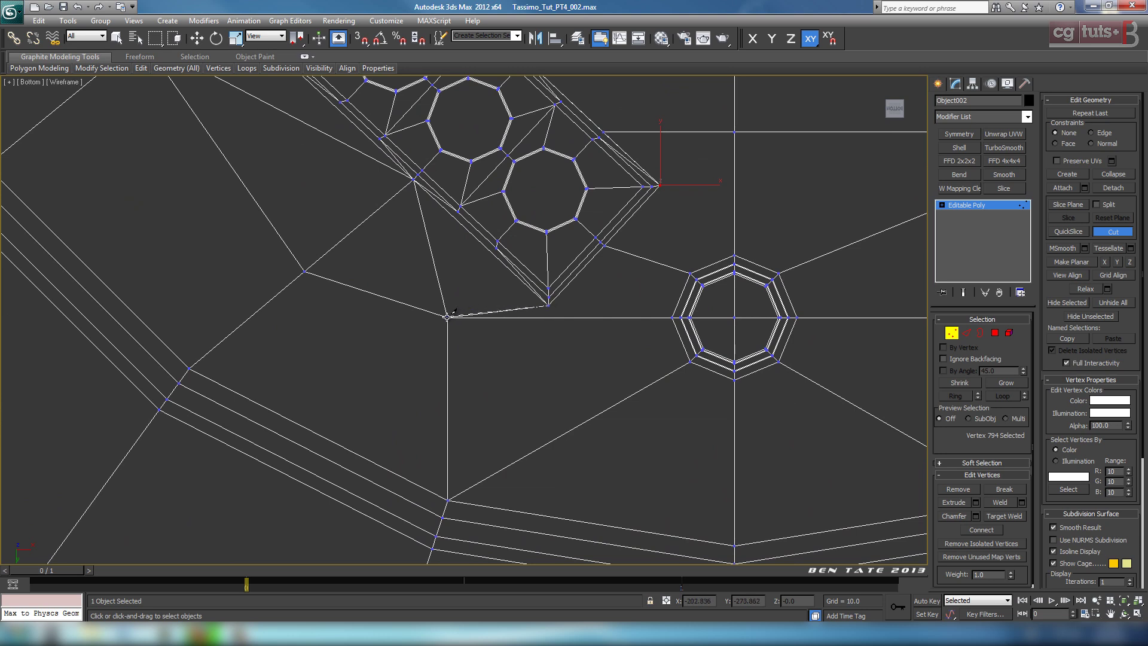
pyautogui.click(1100, 234)
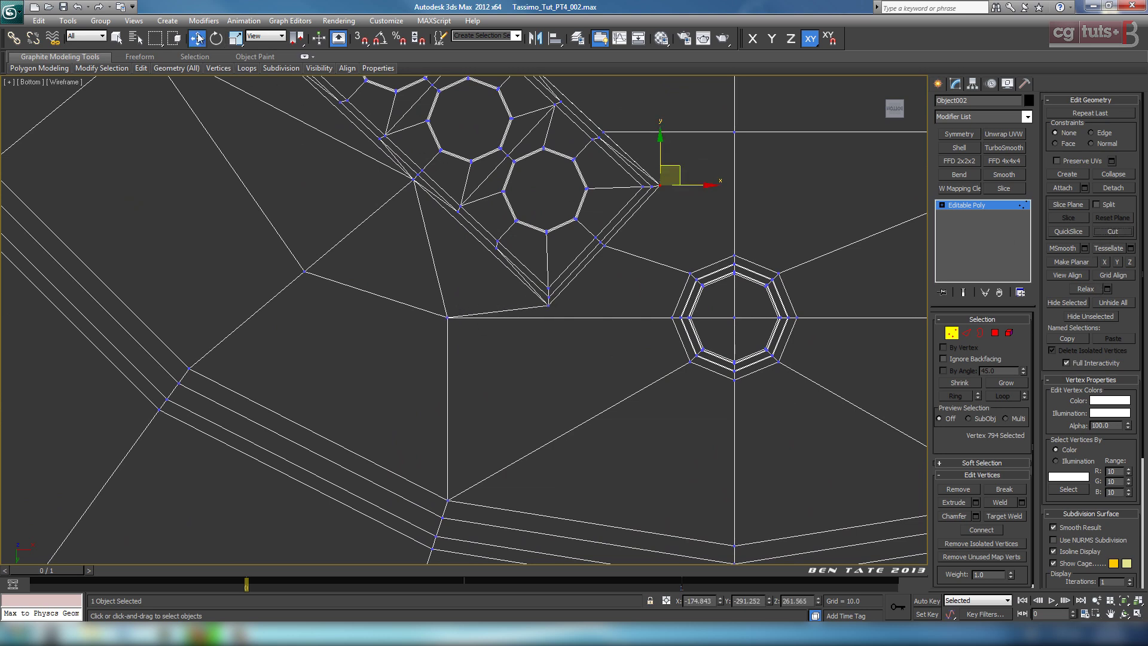
# Move the extra vertex at the panel corner down along Y and target-weld the overlapping corner vertex to it.
pyautogui.click(446, 317)
pyautogui.press('F6')
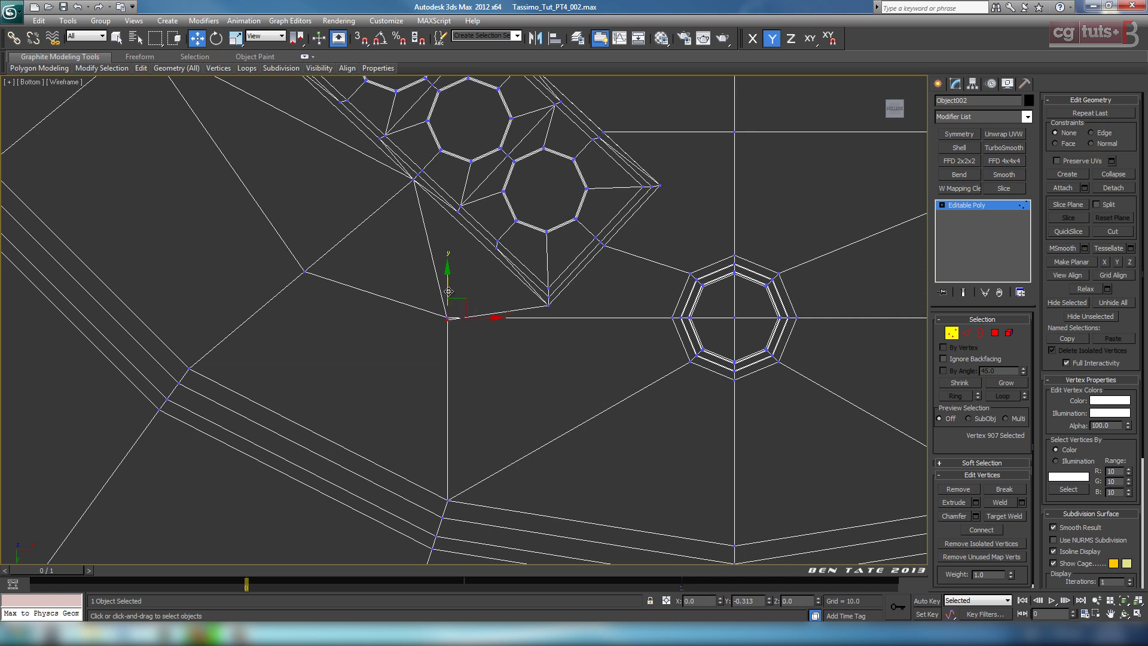
pyautogui.moveTo(450, 290); pyautogui.dragTo(473, 340)
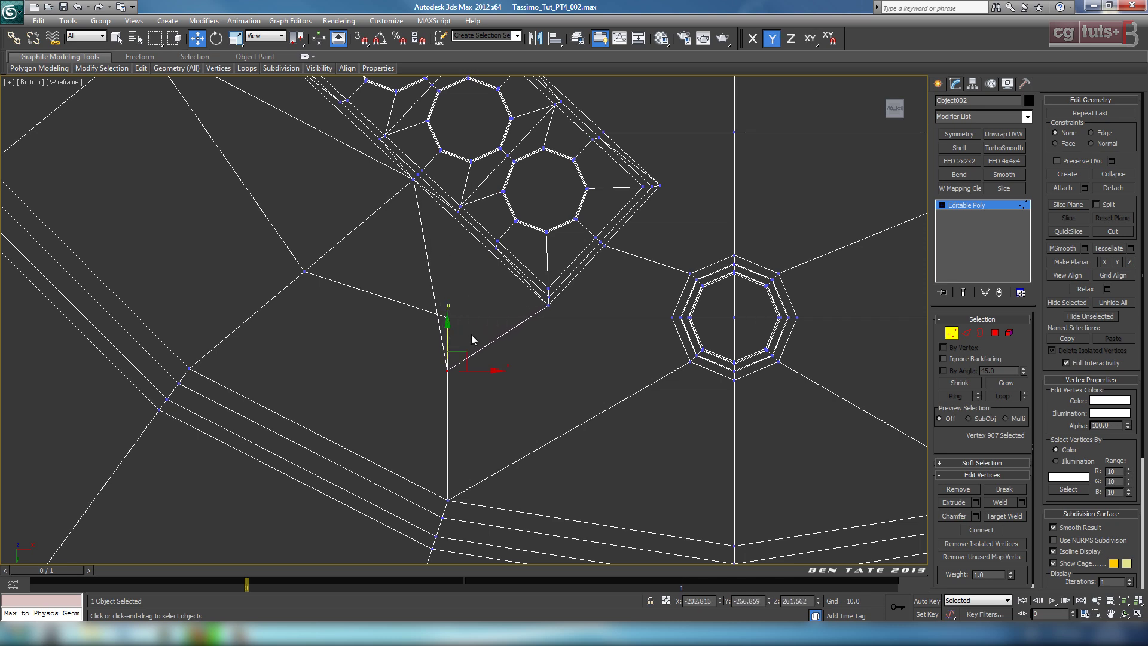
pyautogui.click(1009, 517)
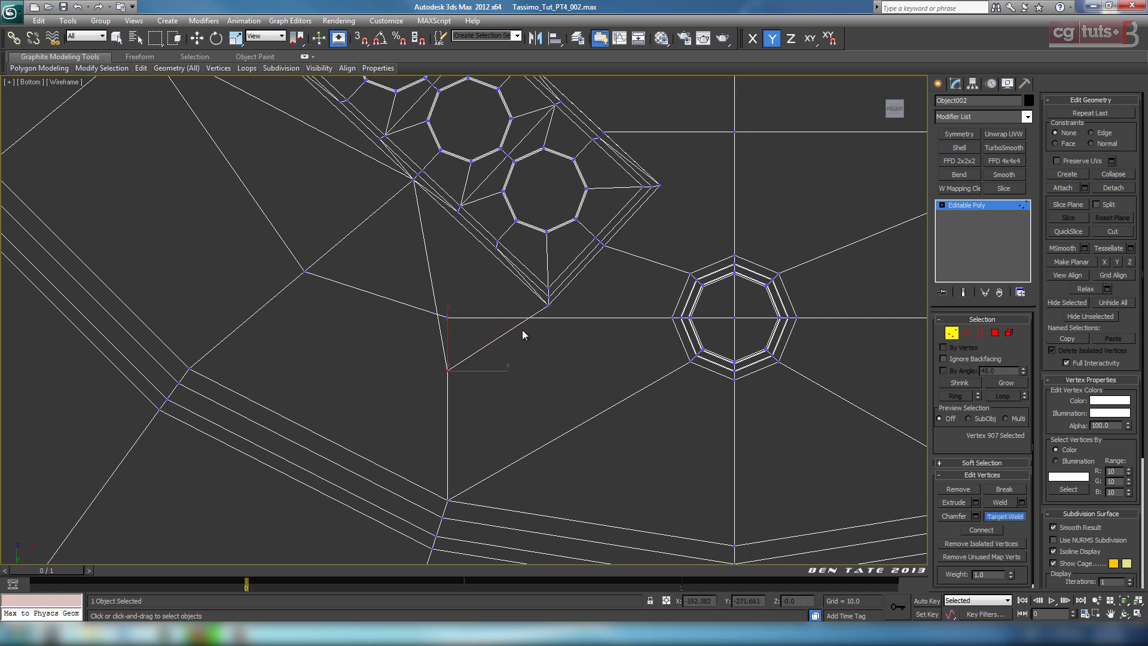
pyautogui.click(449, 372)
# Connect the strip's two corners nearest the round hole to the facing vertices on the hole's outer ring.
pyautogui.moveTo(530, 395); pyautogui.dragTo(467, 331, button='middle')
pyautogui.scroll(-2, 536, 397)
pyautogui.scroll(2, 498, 427)
pyautogui.moveTo(495, 404); pyautogui.dragTo(477, 338, button='middle')
pyautogui.scroll(2, 552, 368)
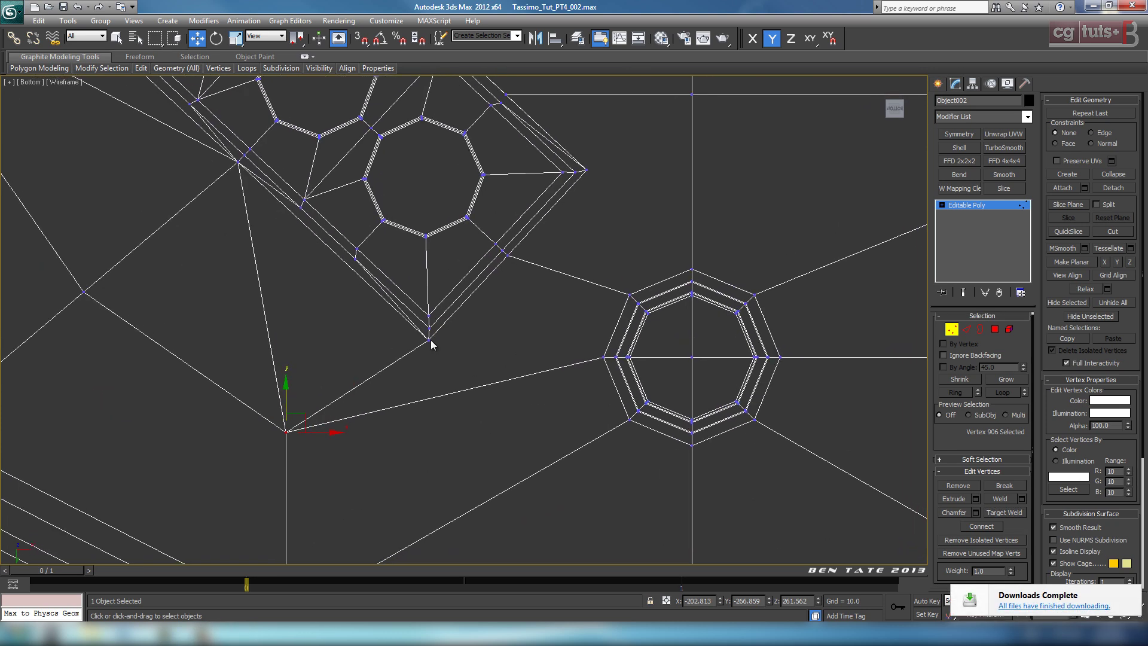
pyautogui.click(430, 340)
pyautogui.moveTo(602, 368); pyautogui.dragTo(540, 425, button='middle')
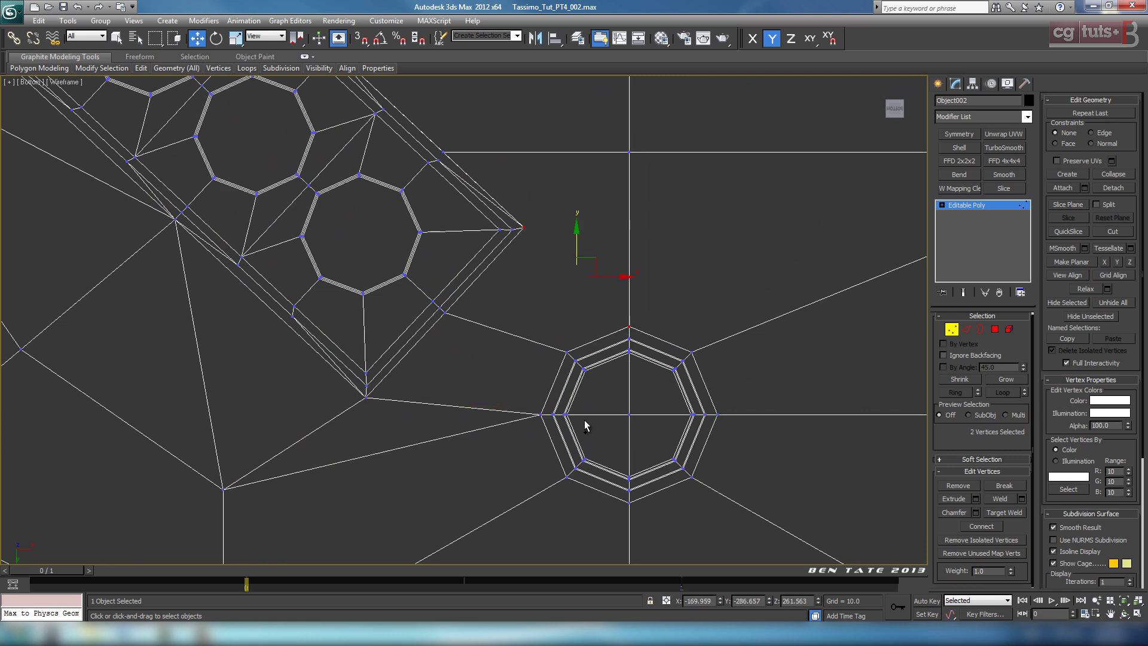
pyautogui.hotkey('ctrl', 'shift', 'e')
# Connect the middle border vertex to the large octagon's lowest corner, and the strip's far corner to the neighbouring body vertex.
pyautogui.moveTo(556, 325); pyautogui.dragTo(568, 385, button='middle')
pyautogui.scroll(-2, 580, 365)
pyautogui.moveTo(603, 334); pyautogui.dragTo(687, 430, button='middle')
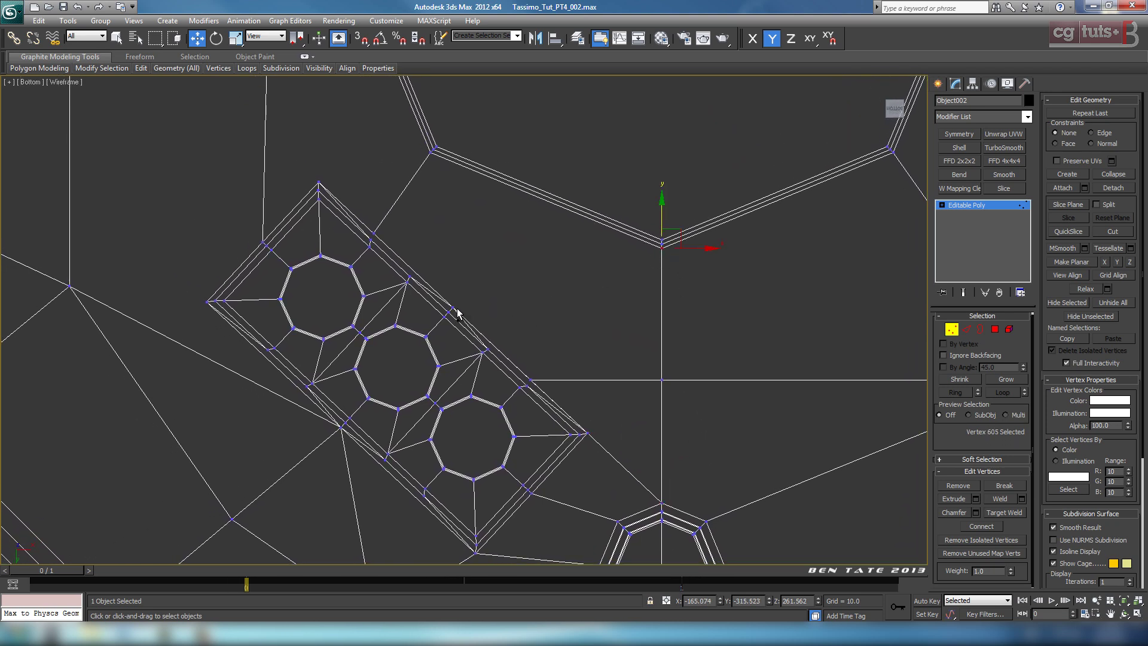
pyautogui.moveTo(668, 425); pyautogui.dragTo(628, 401, button='middle')
pyautogui.moveTo(549, 333); pyautogui.dragTo(707, 435, button='middle')
pyautogui.moveTo(591, 327); pyautogui.dragTo(721, 225, button='middle')
pyautogui.moveTo(654, 372); pyautogui.dragTo(719, 341, button='middle')
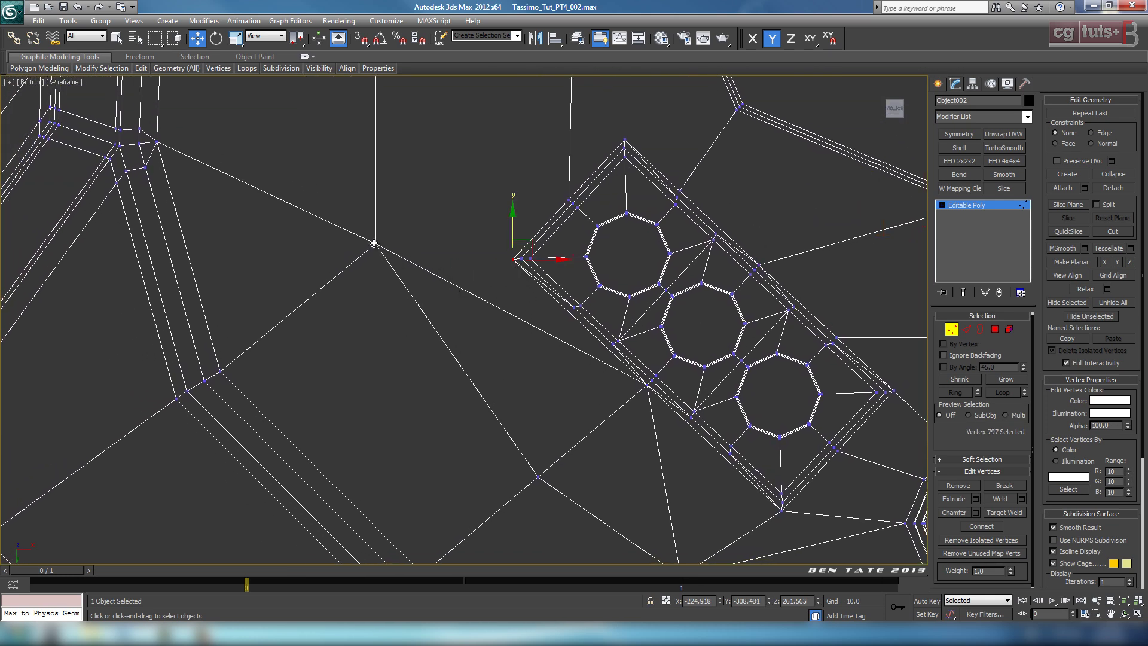
# Remove the two body edges running from the border vertex beside the middle hole to the surrounding body vertices.
pyautogui.click(967, 329)
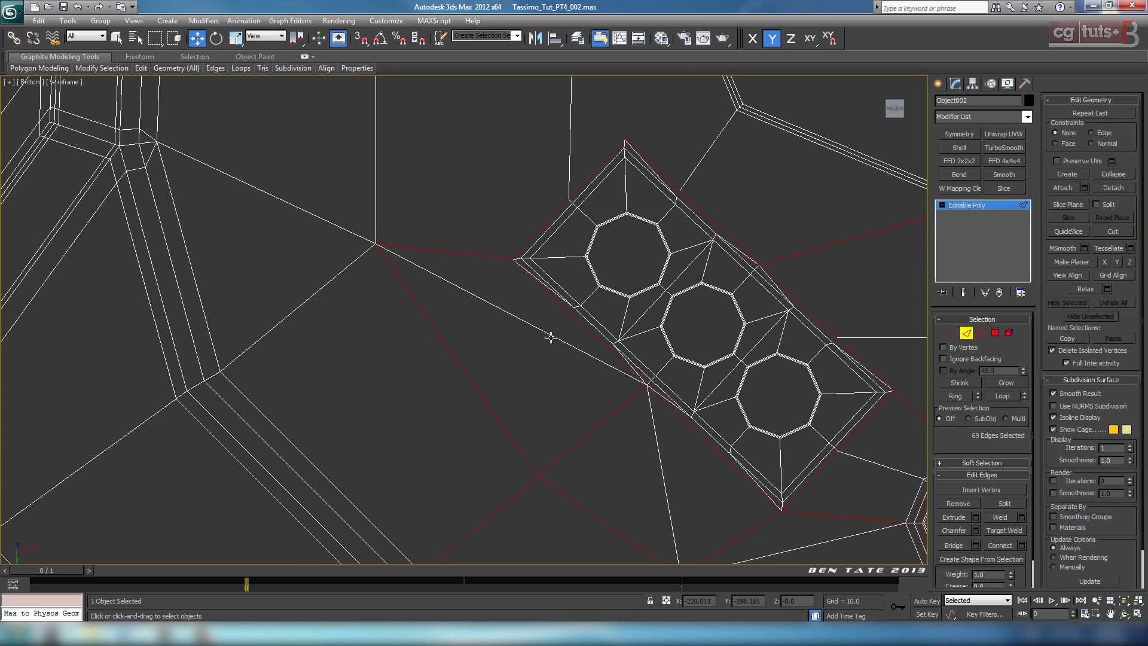
pyautogui.moveTo(825, 474); pyautogui.dragTo(749, 433, button='middle')
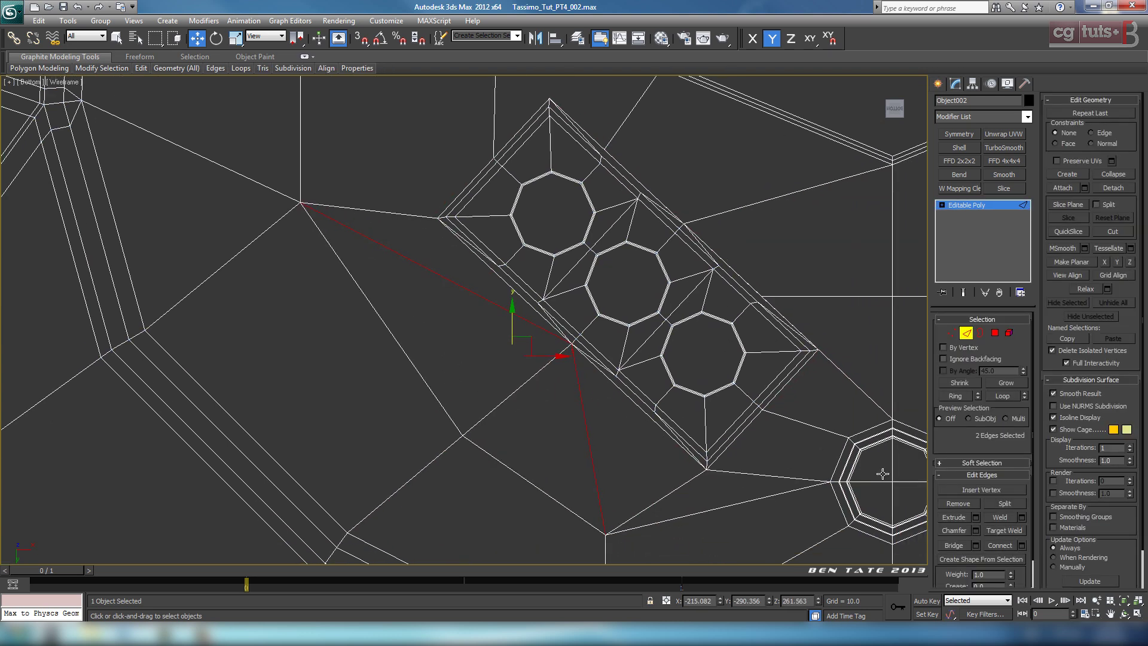
pyautogui.click(952, 517)
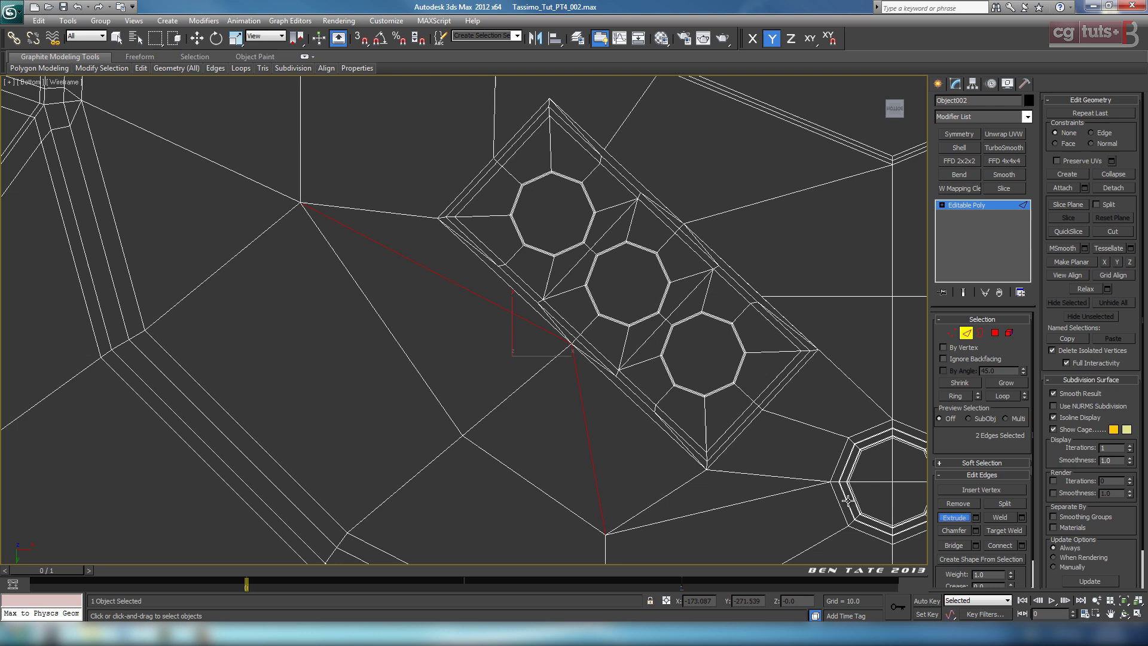
pyautogui.click(959, 504)
pyautogui.scroll(-3, 697, 390)
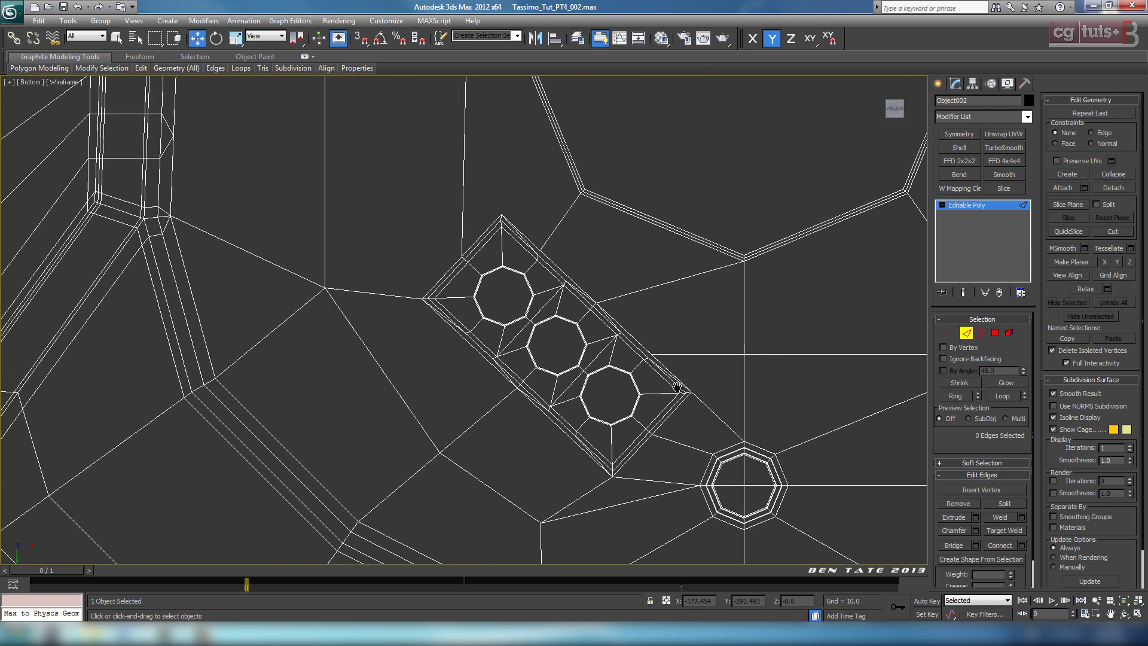
# Target-weld the border vertex joined to the large octagon into the strip's uppermost corner.
pyautogui.moveTo(653, 313); pyautogui.dragTo(649, 463, button='middle')
pyautogui.scroll(3, 620, 384)
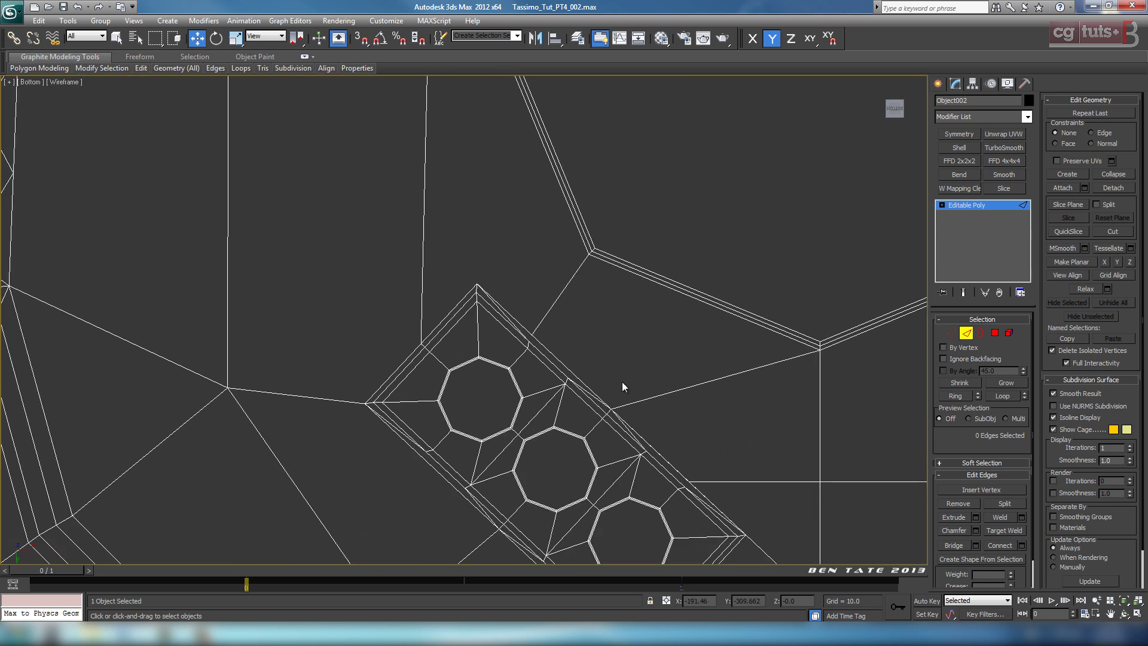
pyautogui.click(950, 333)
pyautogui.scroll(2, 672, 352)
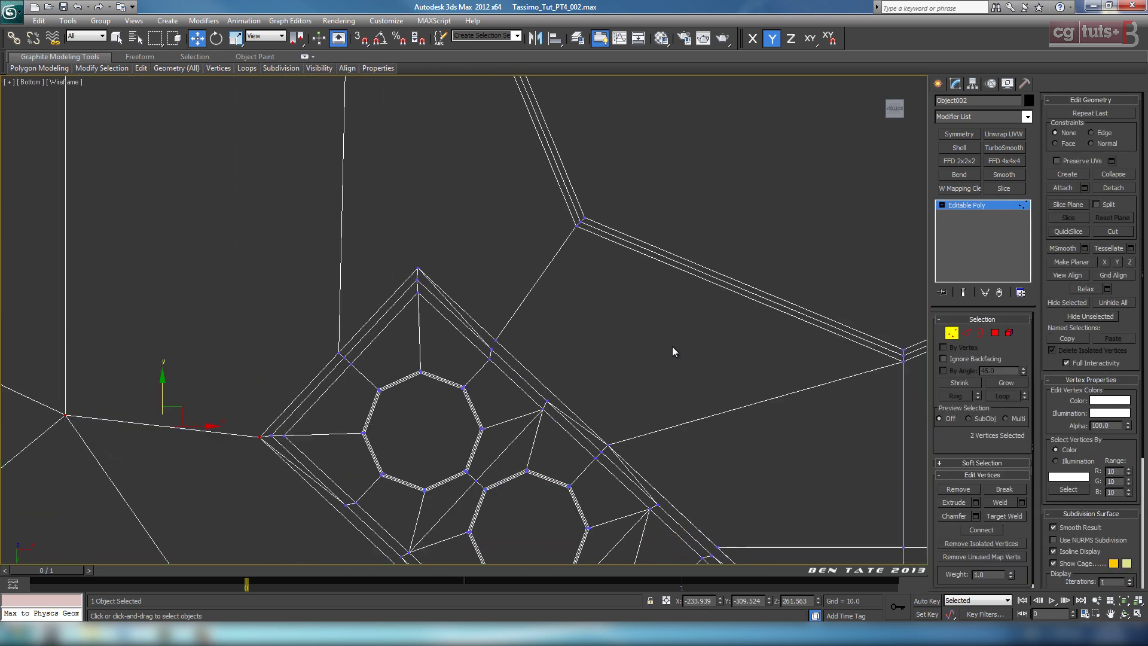
pyautogui.moveTo(672, 352); pyautogui.dragTo(665, 325, button='middle')
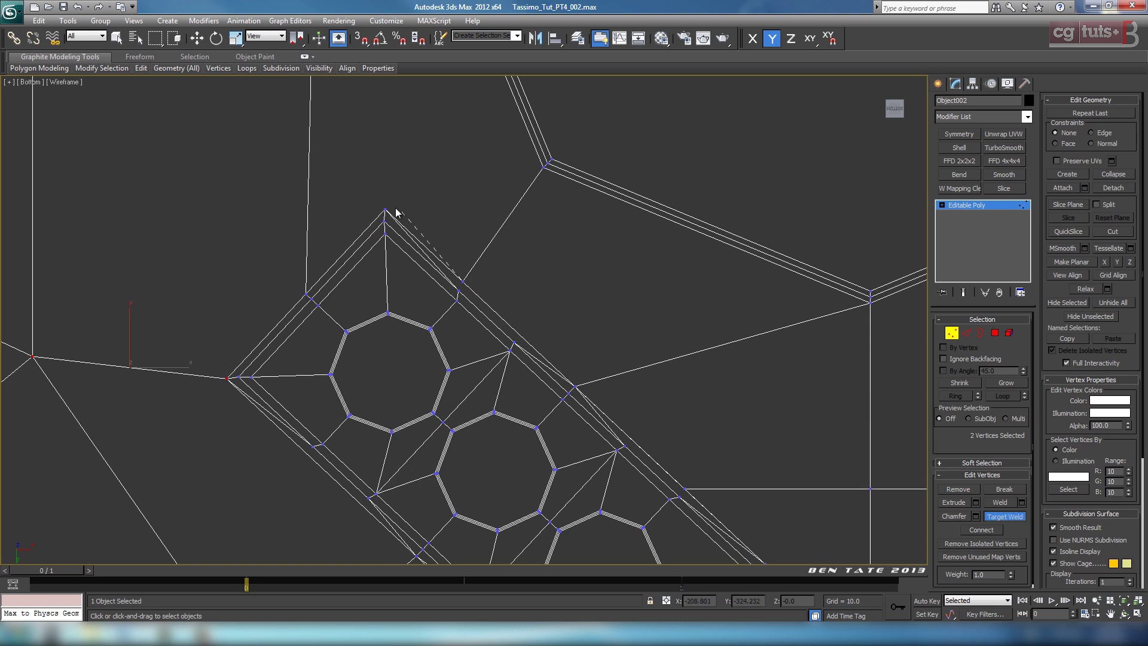
pyautogui.moveTo(485, 257); pyautogui.dragTo(396, 174, button='middle')
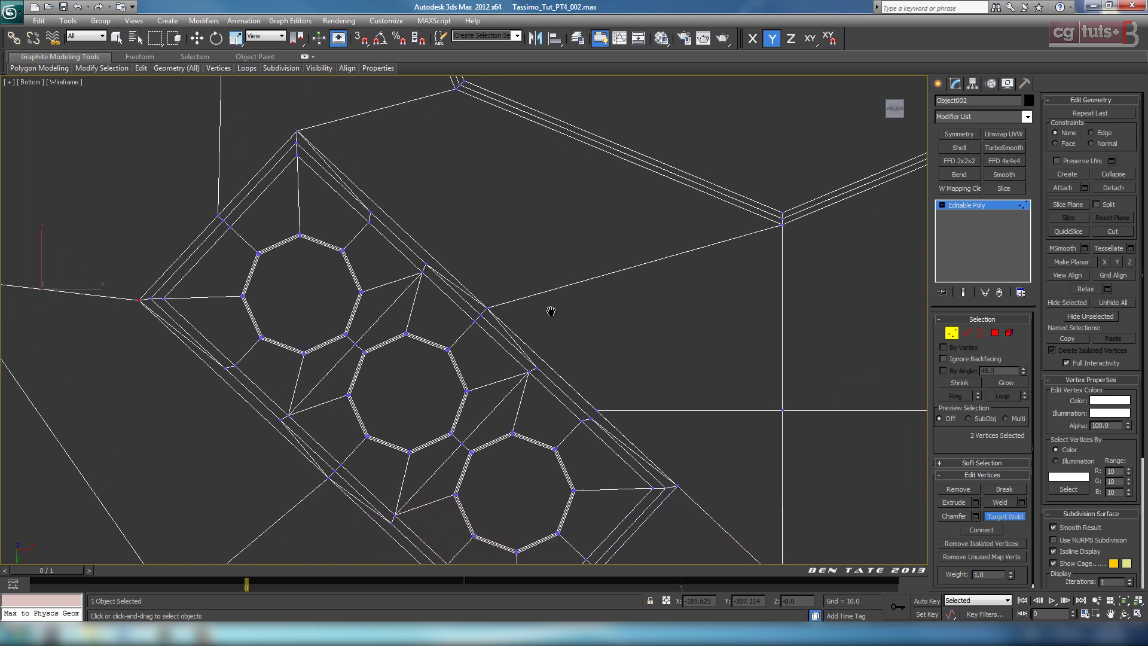
# Target-weld the border vertex holding the horizontal body edge into the strip corner above the round hole.
pyautogui.moveTo(560, 311); pyautogui.dragTo(485, 243, button='middle')
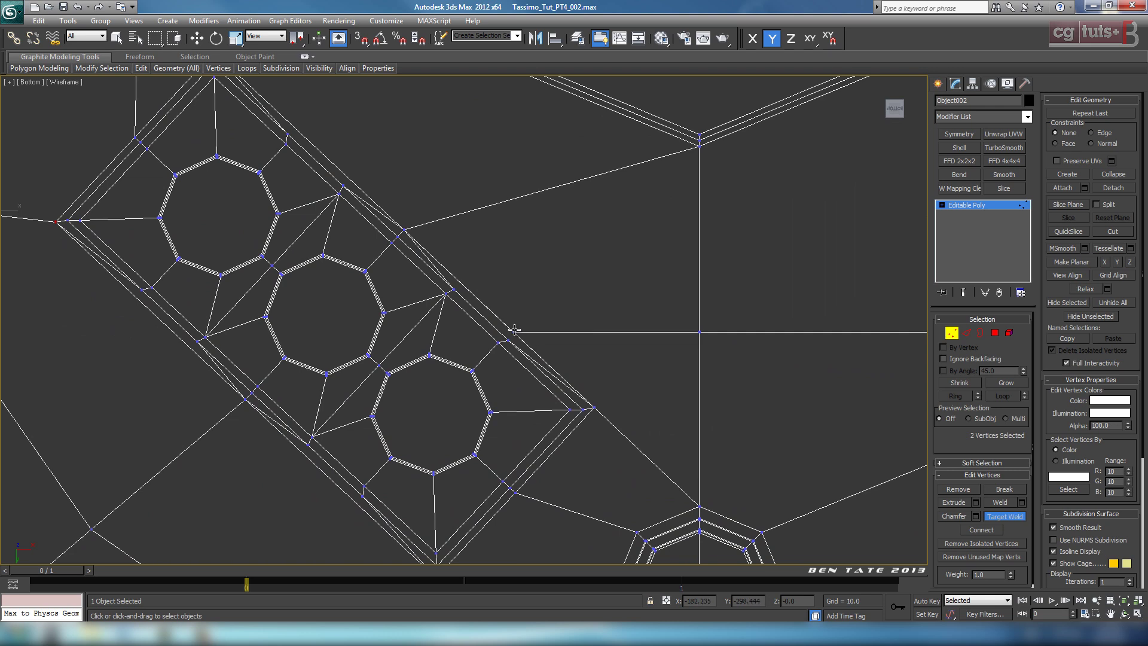
pyautogui.moveTo(625, 409); pyautogui.dragTo(720, 375, button='middle')
pyautogui.scroll(-2, 650, 422)
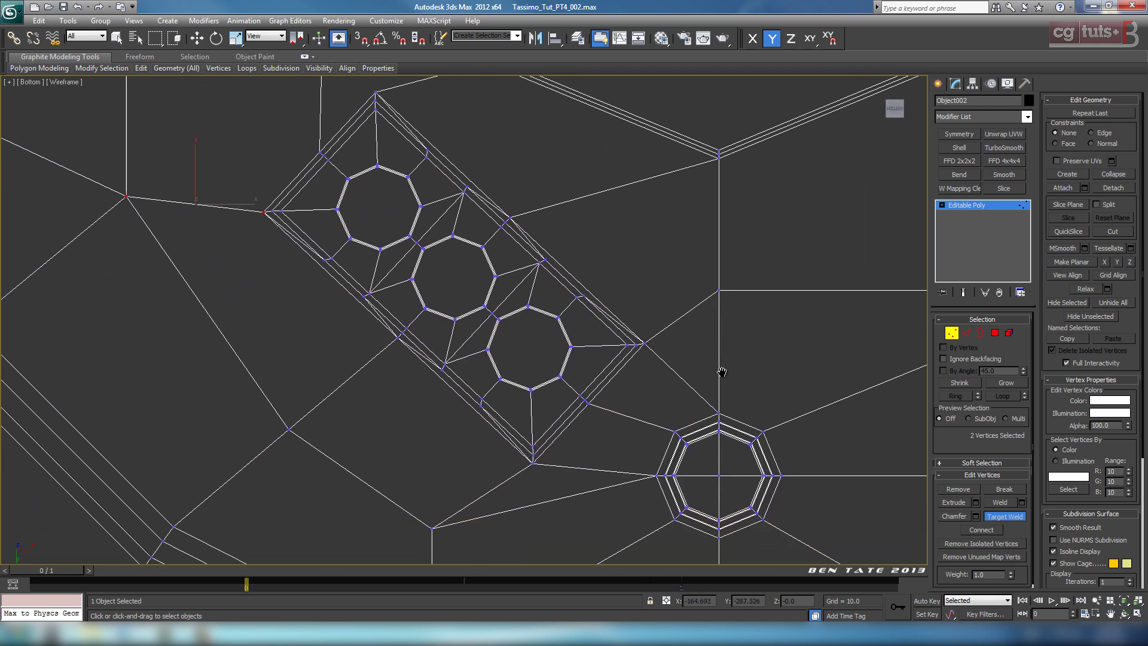
pyautogui.moveTo(670, 422); pyautogui.dragTo(715, 446, button='middle')
pyautogui.moveTo(555, 350); pyautogui.dragTo(653, 427, button='middle')
pyautogui.scroll(-6, 653, 427)
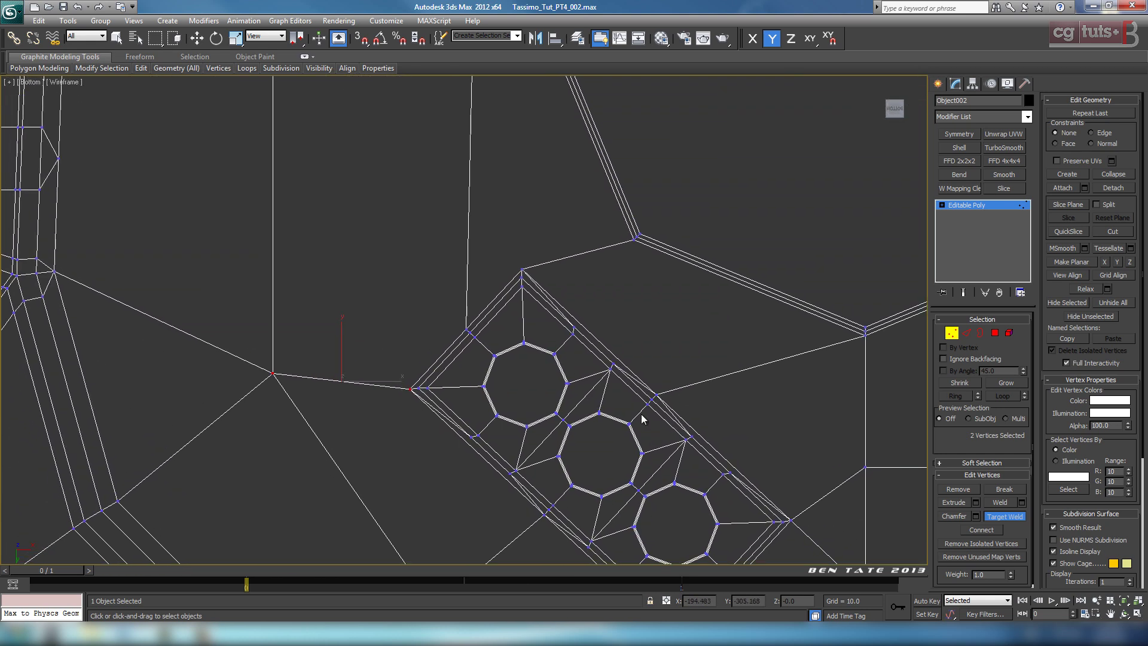
# Cut an edge from the inner rim vertex to the vertical body edge and connect it to the strip's short-side border vertex.
pyautogui.moveTo(627, 304); pyautogui.dragTo(652, 366, button='middle')
pyautogui.moveTo(505, 267); pyautogui.dragTo(518, 287, button='middle')
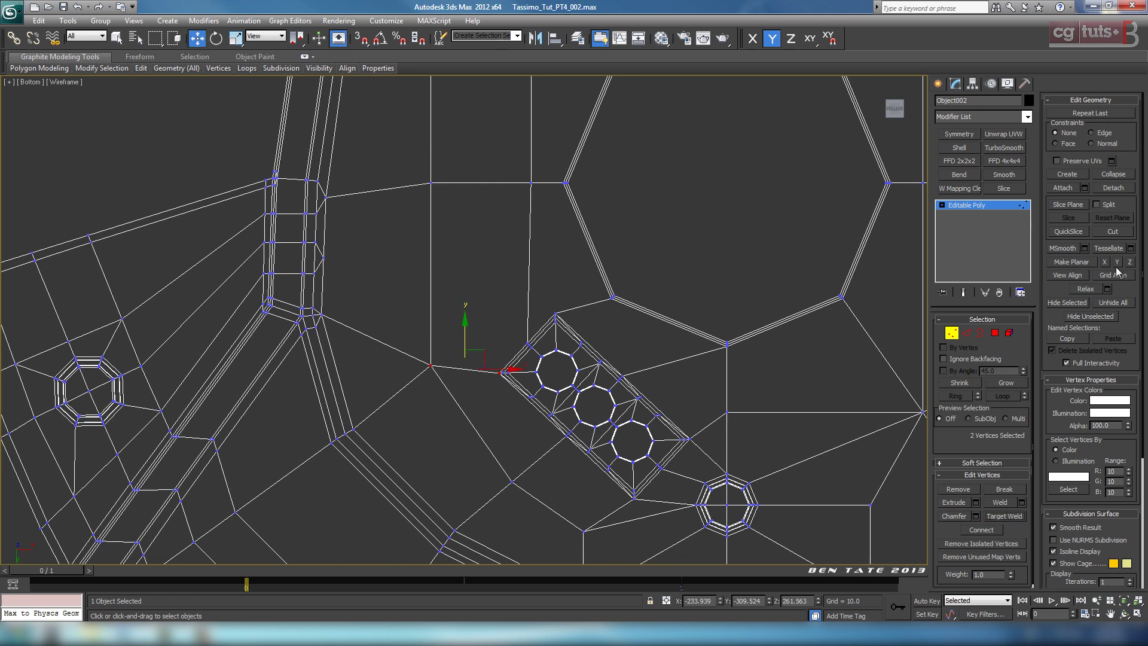
pyautogui.click(1113, 233)
pyautogui.scroll(3, 711, 289)
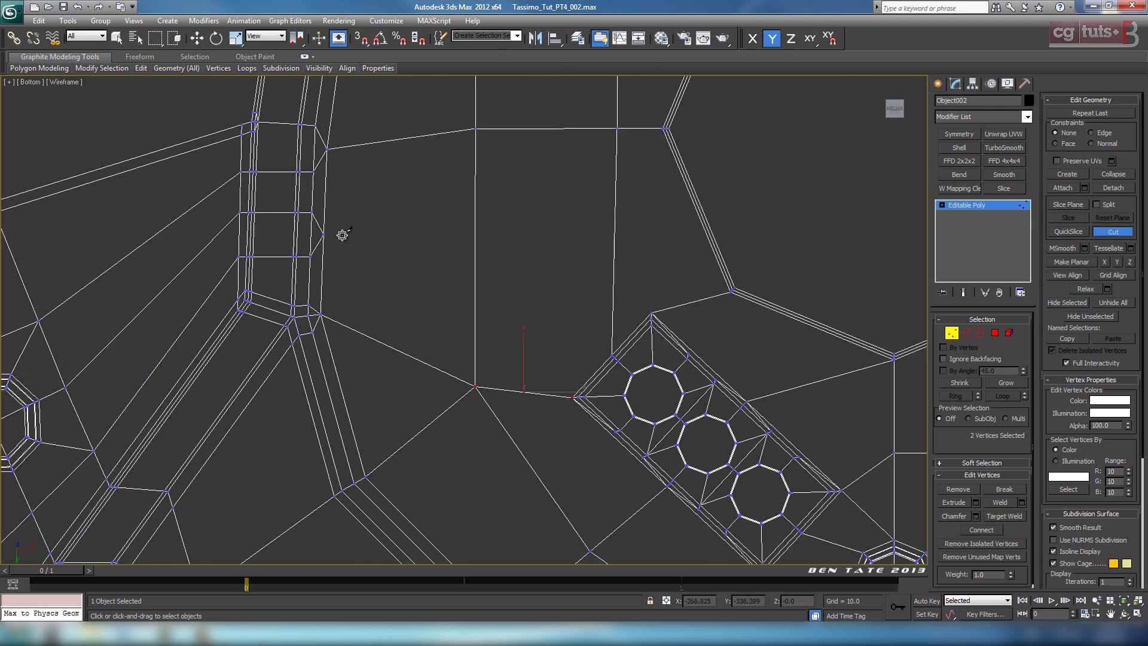
pyautogui.click(476, 238)
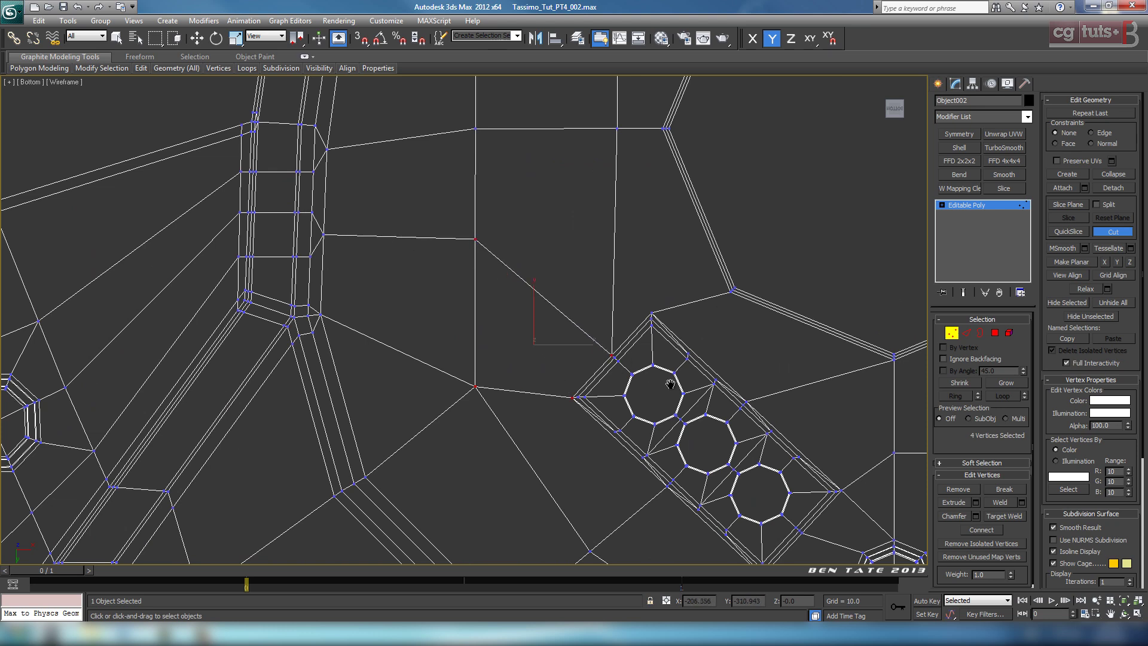
# Cut an edge from the body vertex beside the large octagon to the strip's uppermost corner.
pyautogui.moveTo(671, 384); pyautogui.dragTo(504, 336, button='middle')
pyautogui.scroll(-2, 618, 375)
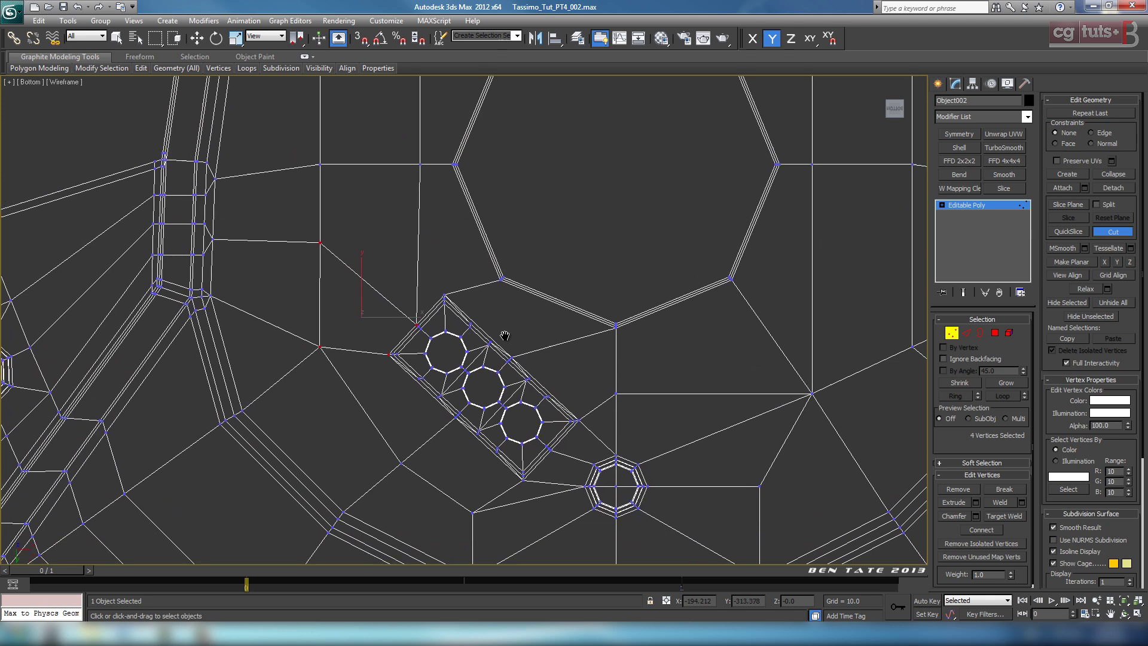
pyautogui.scroll(2, 492, 288)
pyautogui.moveTo(492, 287); pyautogui.dragTo(511, 346, button='middle')
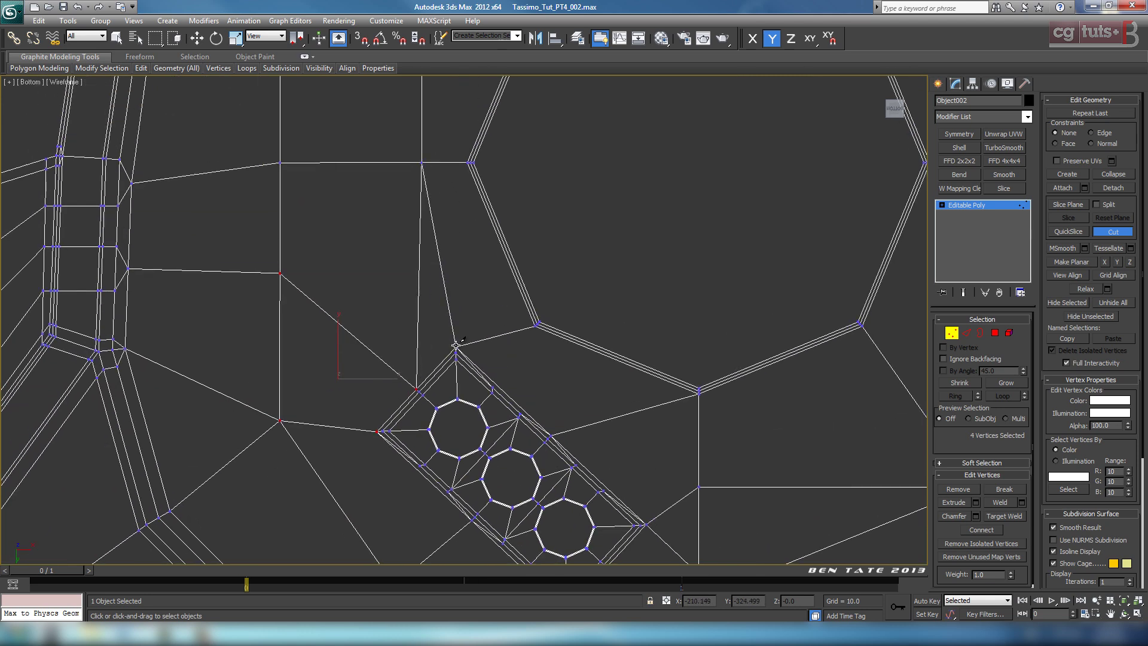
# Remove the old body edge running from that vertex beside the large octagon to the strip's short side.
pyautogui.click(967, 335)
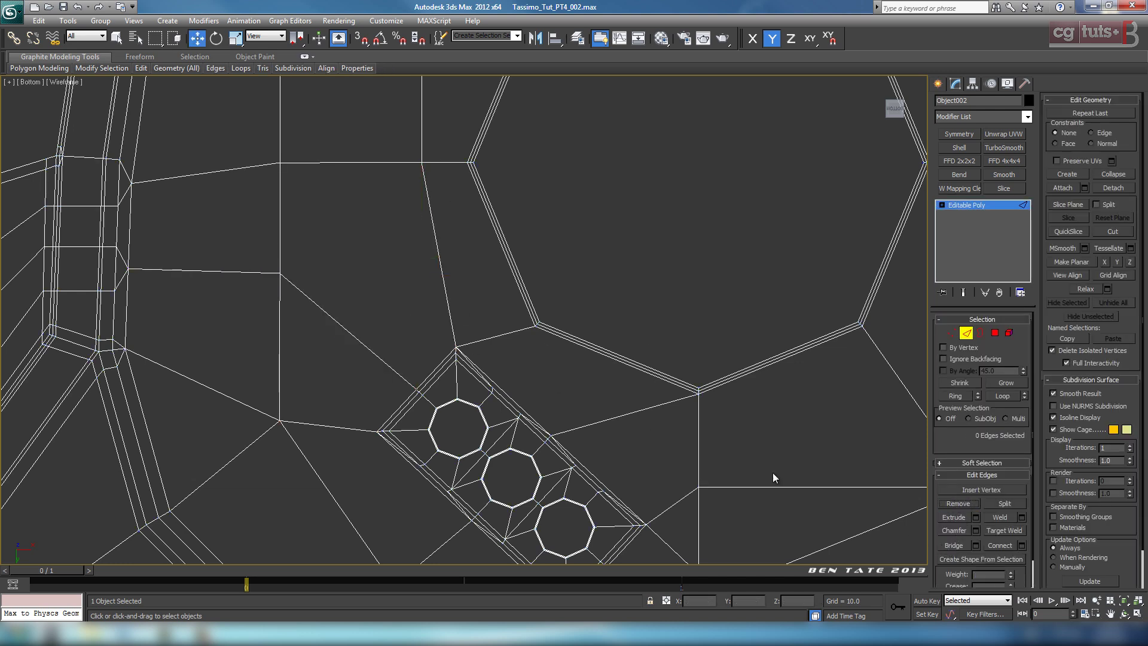
pyautogui.scroll(-2, 709, 358)
pyautogui.moveTo(722, 375); pyautogui.dragTo(707, 312, button='middle')
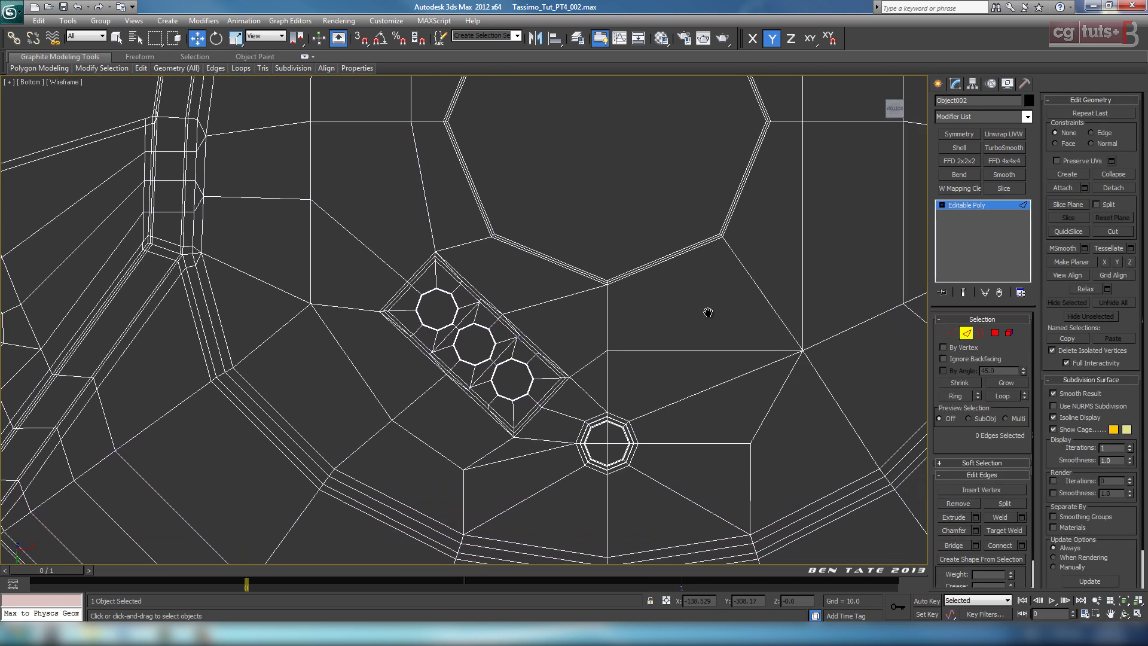
pyautogui.moveTo(689, 386); pyautogui.dragTo(662, 418, button='middle')
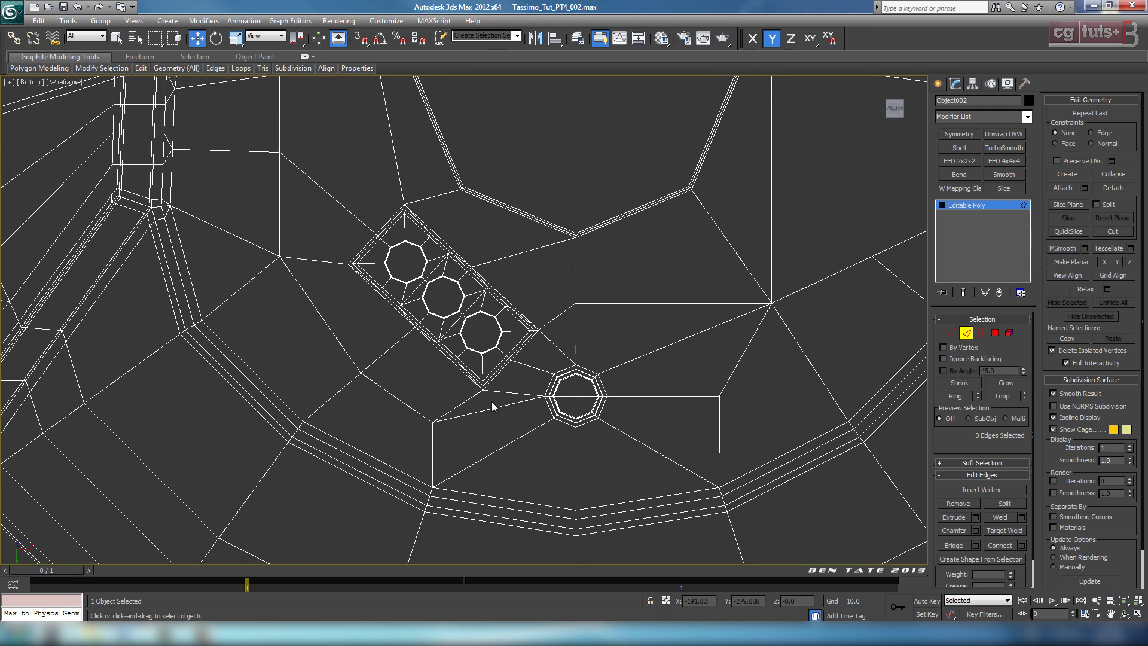
pyautogui.moveTo(492, 407); pyautogui.dragTo(565, 412, button='middle')
pyautogui.scroll(5, 679, 379)
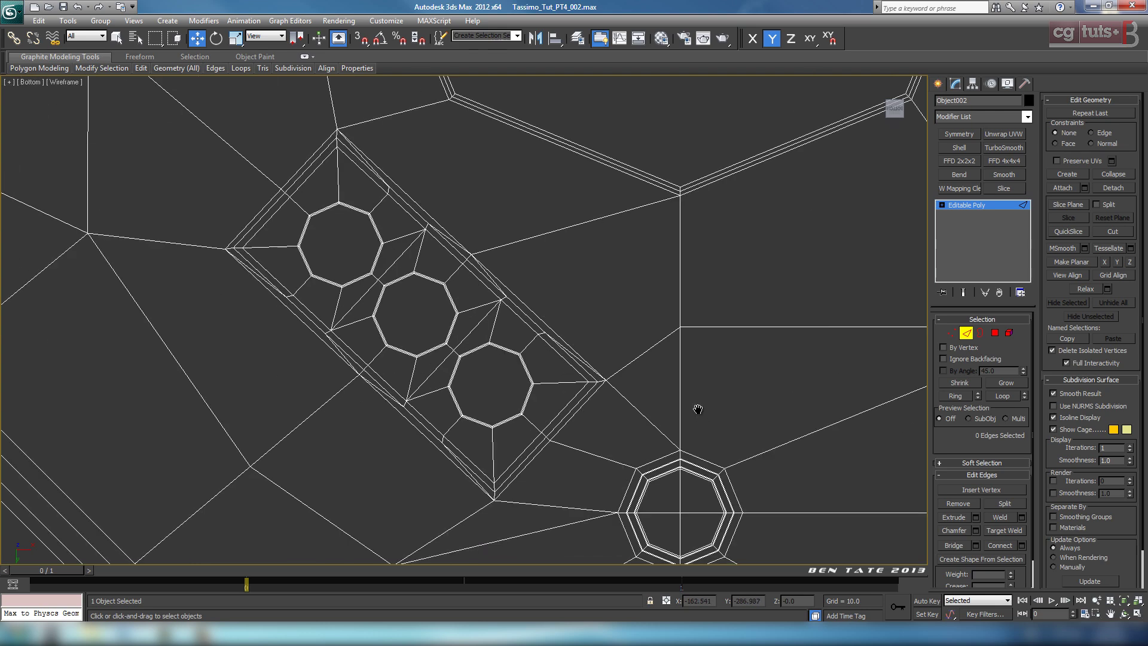
# Select the open borders of the three octagonal strip holes in the perspective view, excluding the large central octagon's border.
pyautogui.moveTo(697, 409); pyautogui.dragTo(694, 400, button='middle')
pyautogui.moveTo(724, 440); pyautogui.dragTo(705, 432, button='middle')
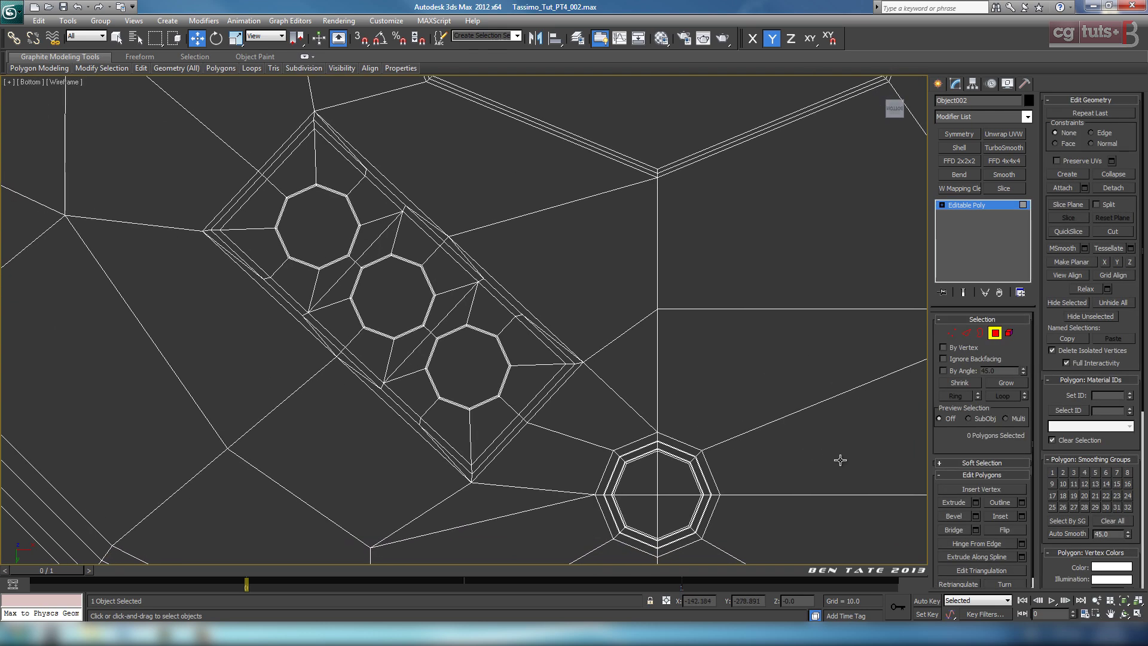
pyautogui.hotkey('alt', 'w')
pyautogui.rightClick(834, 459)
pyautogui.hotkey('alt', 'w')
pyautogui.press('F3')
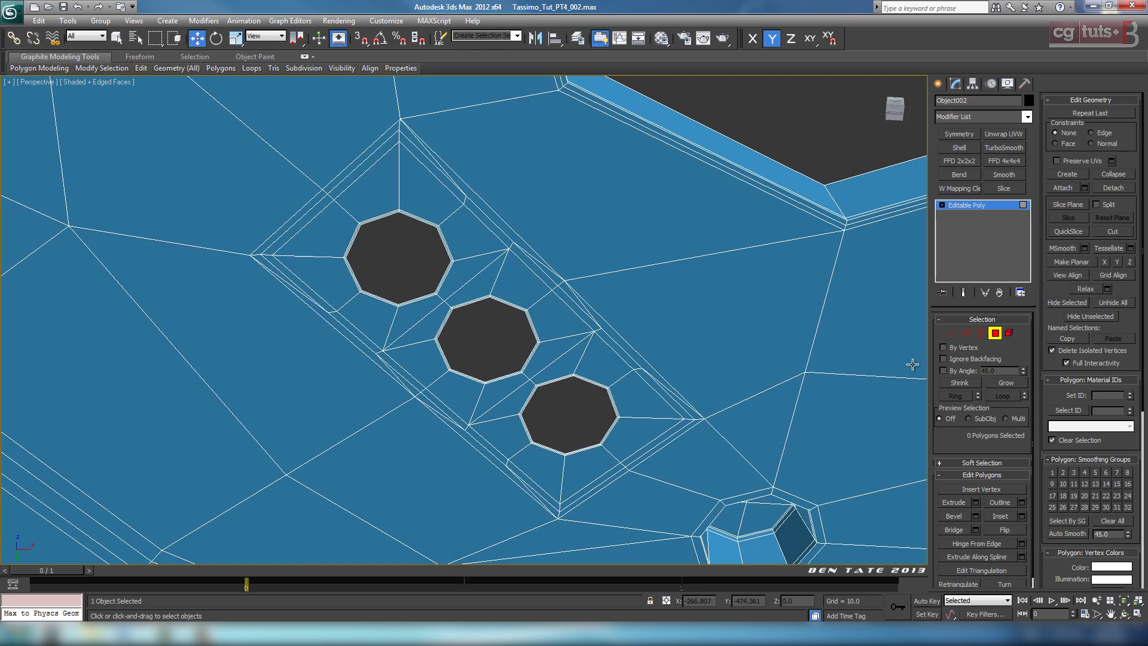
pyautogui.click(979, 333)
pyautogui.scroll(-4, 645, 360)
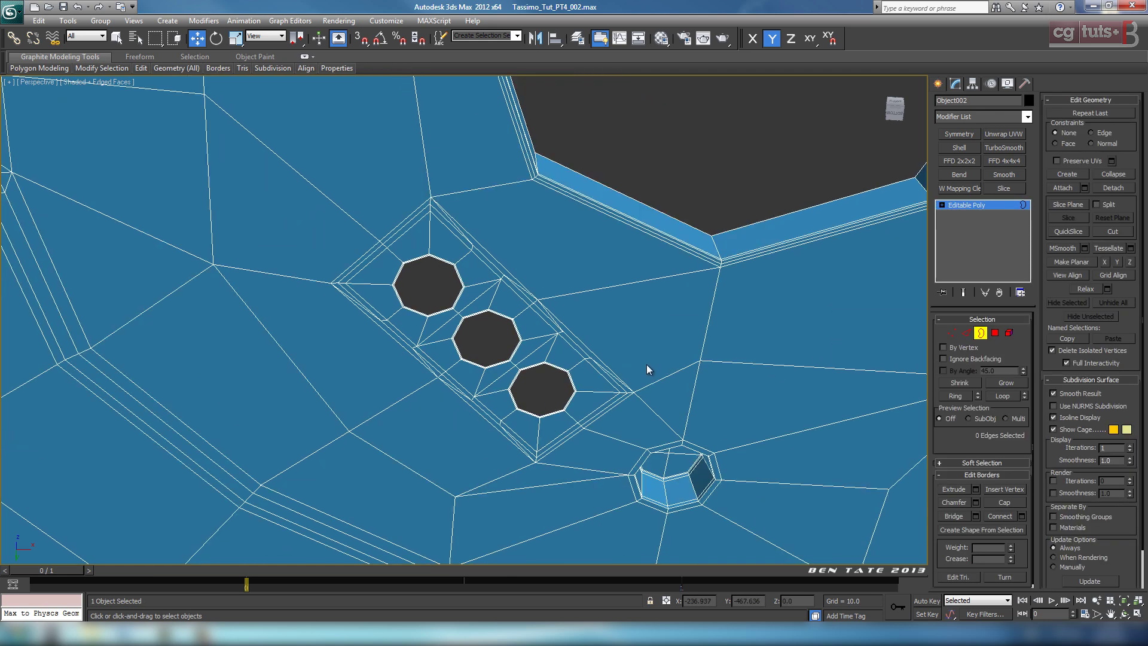
pyautogui.press('F3')
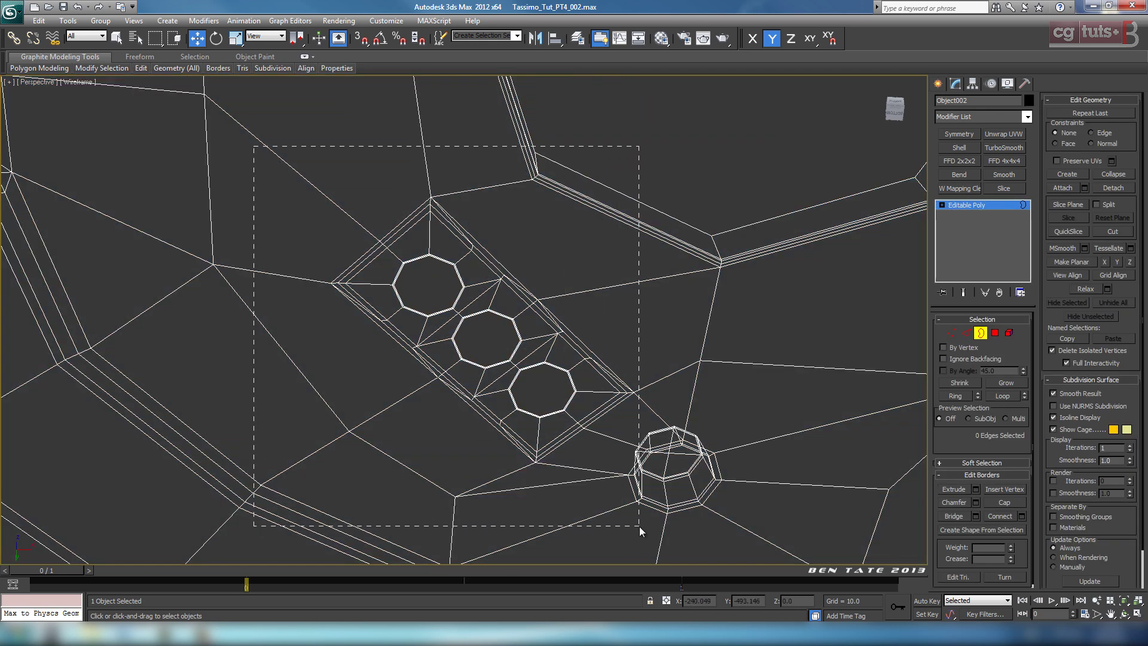
pyautogui.moveTo(639, 527); pyautogui.dragTo(641, 531)
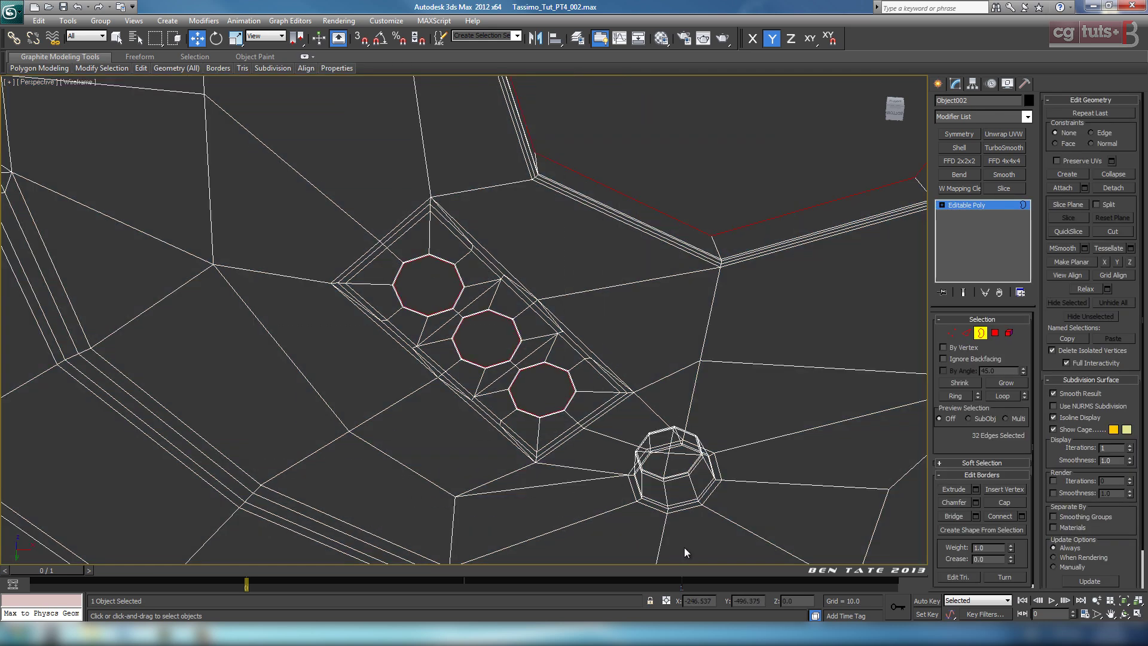
pyautogui.keyDown('alt'); pyautogui.click(741, 228); pyautogui.keyUp('alt')
pyautogui.moveTo(705, 395); pyautogui.dragTo(690, 382, button='middle')
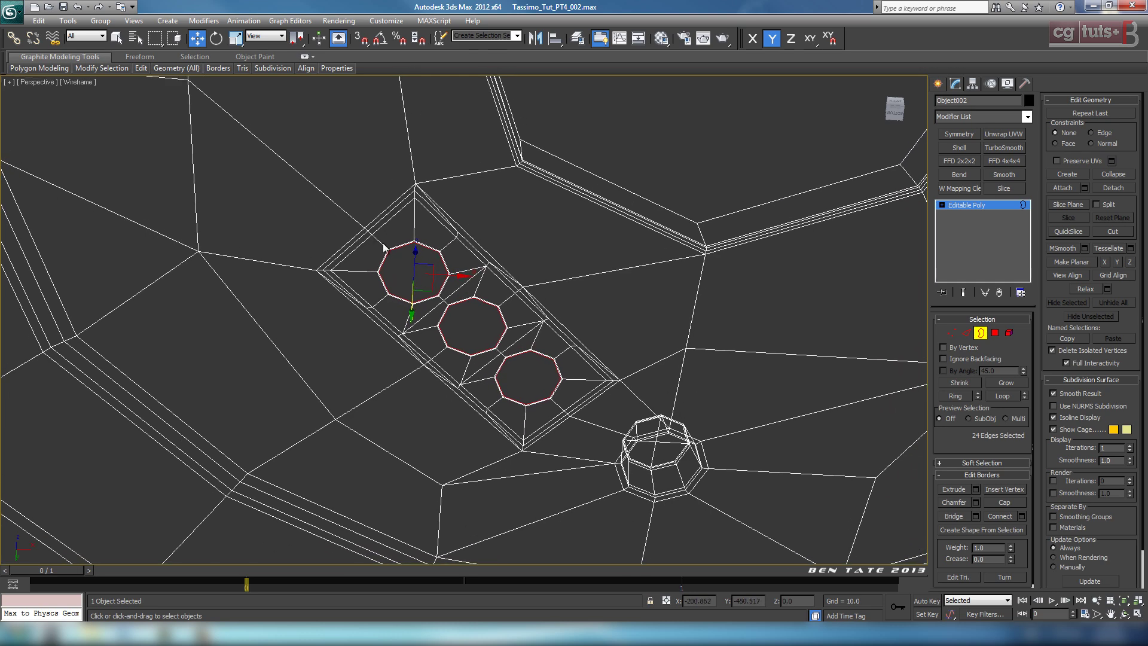
# Extend the selected borders of the three strip holes along Z into the body to form their inner walls.
pyautogui.scroll(4, 384, 246)
pyautogui.moveTo(574, 214); pyautogui.dragTo(451, 154, button='middle')
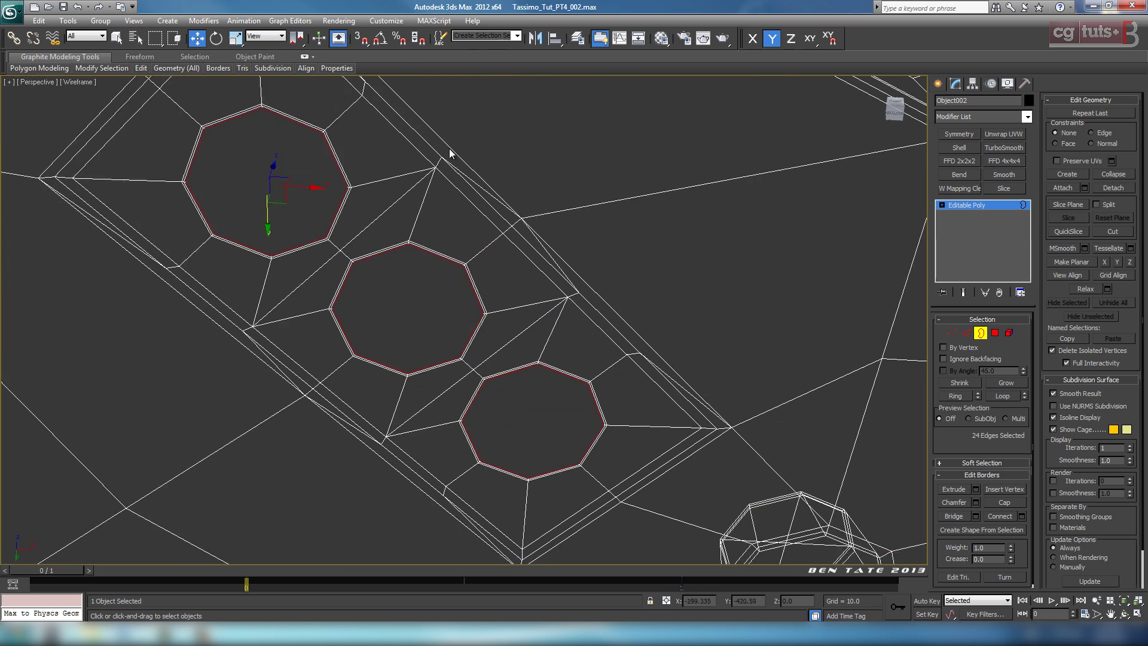
pyautogui.moveTo(460, 218); pyautogui.dragTo(588, 284, button='middle')
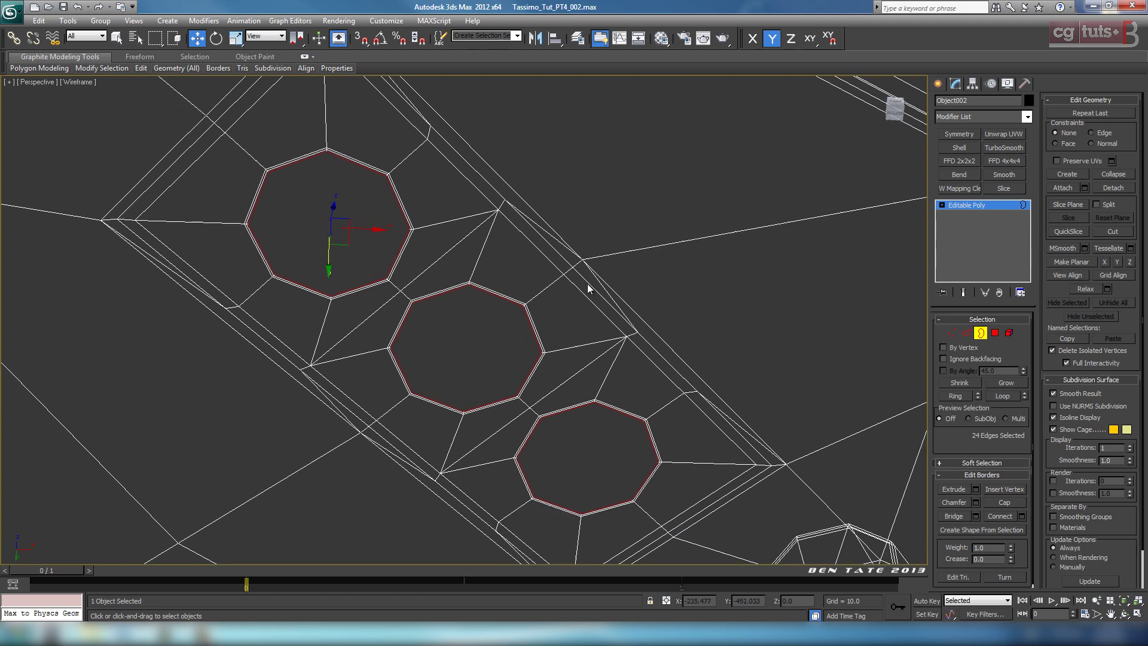
pyautogui.press('F3')
pyautogui.moveTo(626, 401); pyautogui.dragTo(627, 379, button='middle')
pyautogui.moveTo(680, 445); pyautogui.dragTo(654, 413, button='middle')
pyautogui.scroll(-2, 653, 406)
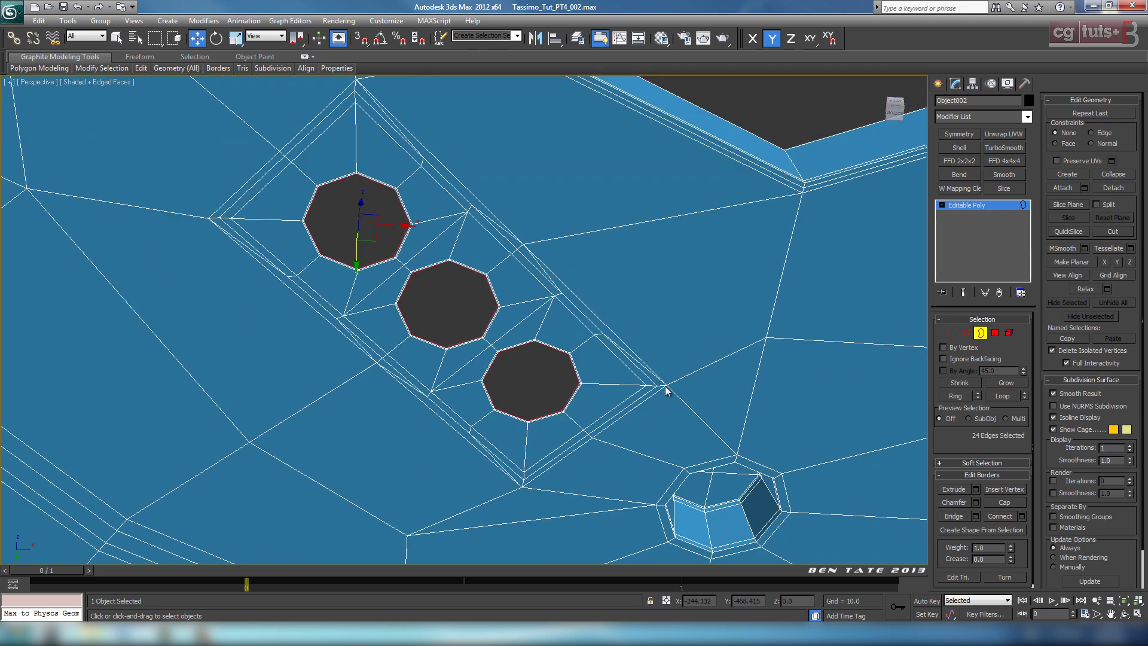
pyautogui.scroll(-1, 662, 364)
pyautogui.hotkey('alt', 'w')
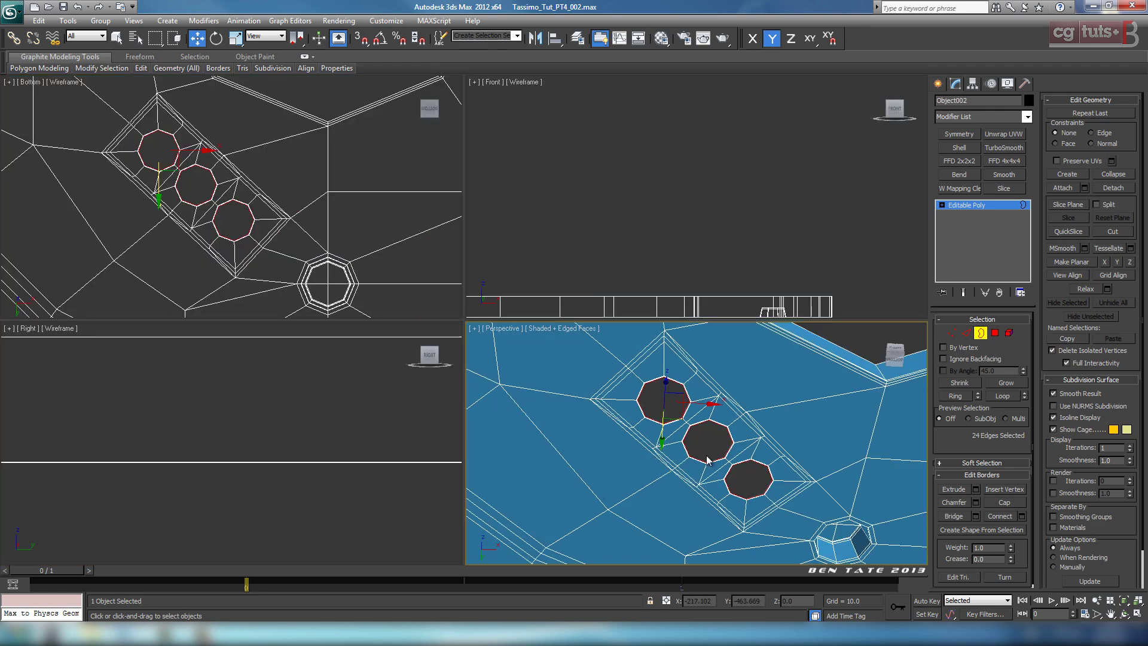
pyautogui.hotkey('alt', 'w')
pyautogui.scroll(4, 566, 373)
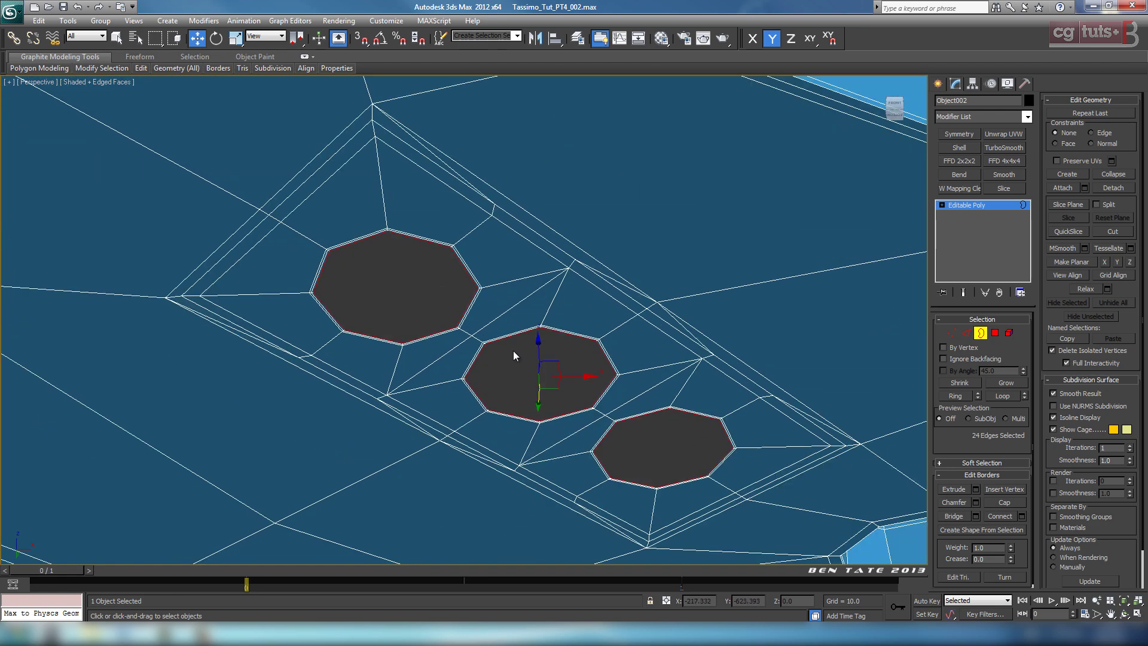
pyautogui.scroll(4, 513, 352)
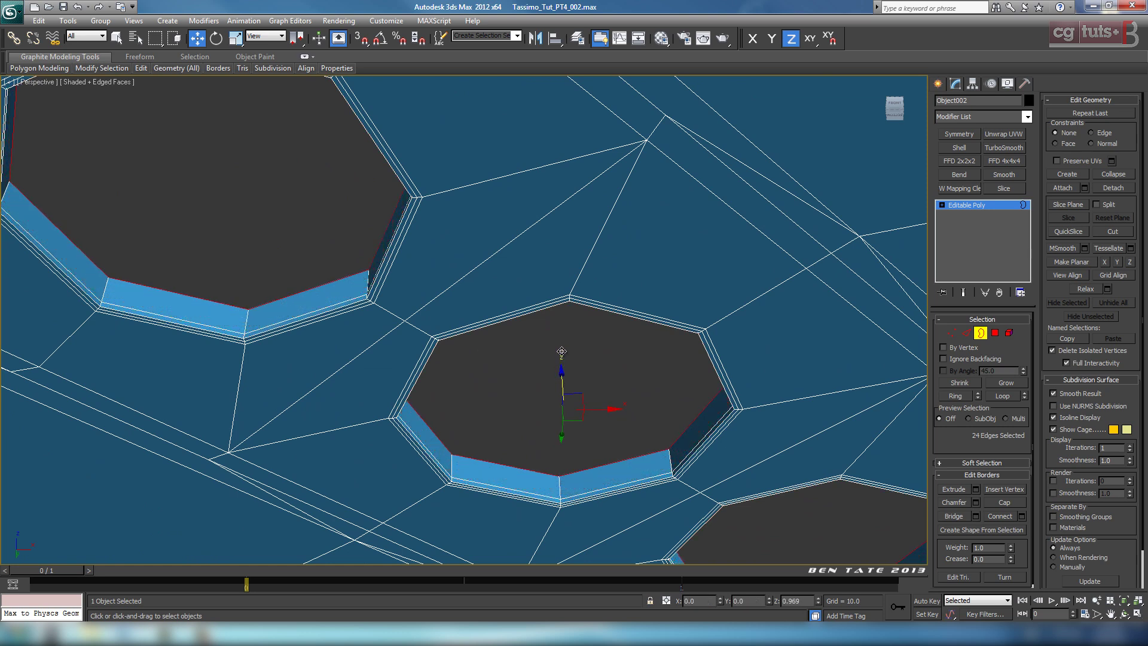
pyautogui.scroll(-6, 622, 386)
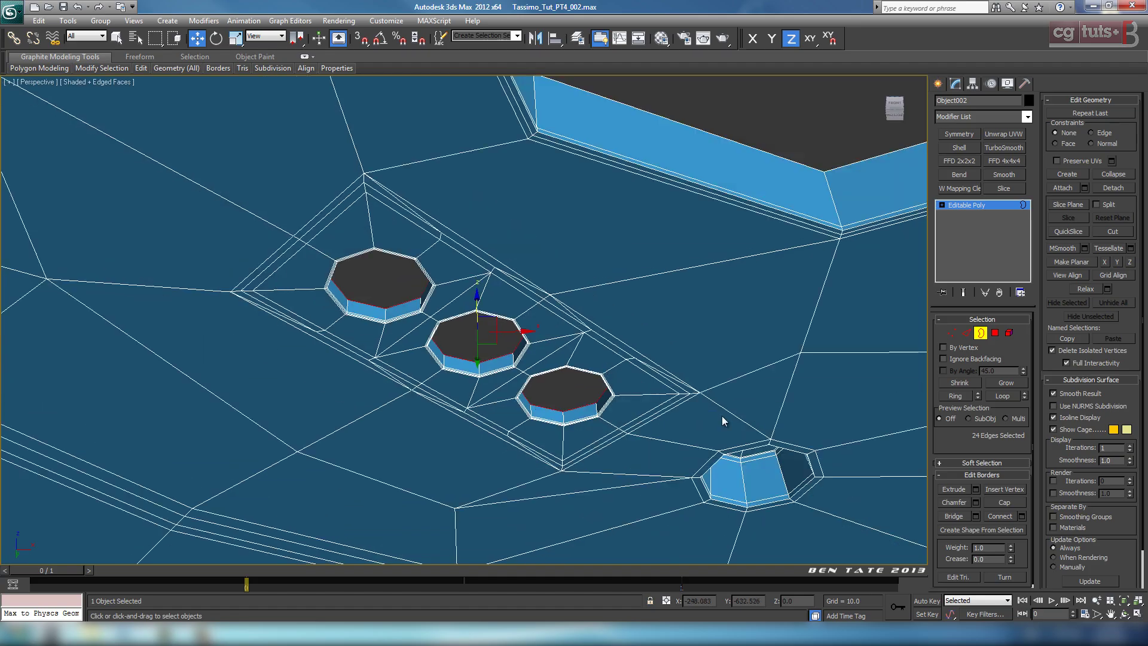
# Leave border editing and apply TurboSmooth to the whole underside part with 3 iterations and Isoline Display enabled.
pyautogui.click(981, 333)
pyautogui.moveTo(721, 419); pyautogui.dragTo(763, 338, button='middle')
pyautogui.scroll(-5, 711, 417)
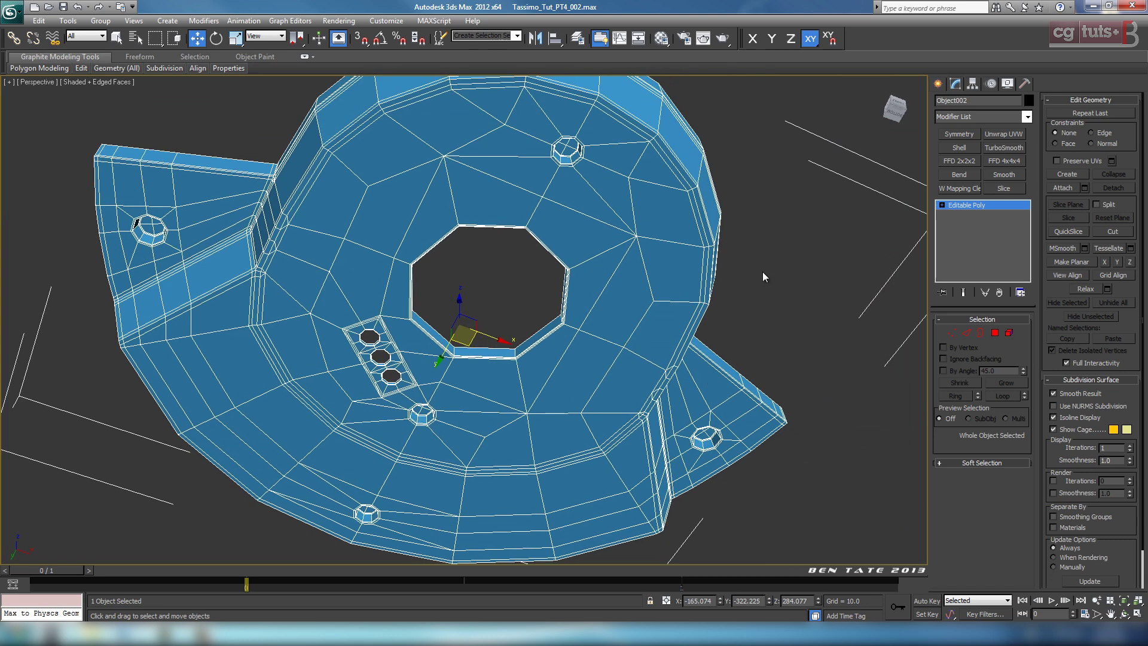
pyautogui.moveTo(763, 271); pyautogui.dragTo(767, 290, button='middle')
pyautogui.click(1005, 148)
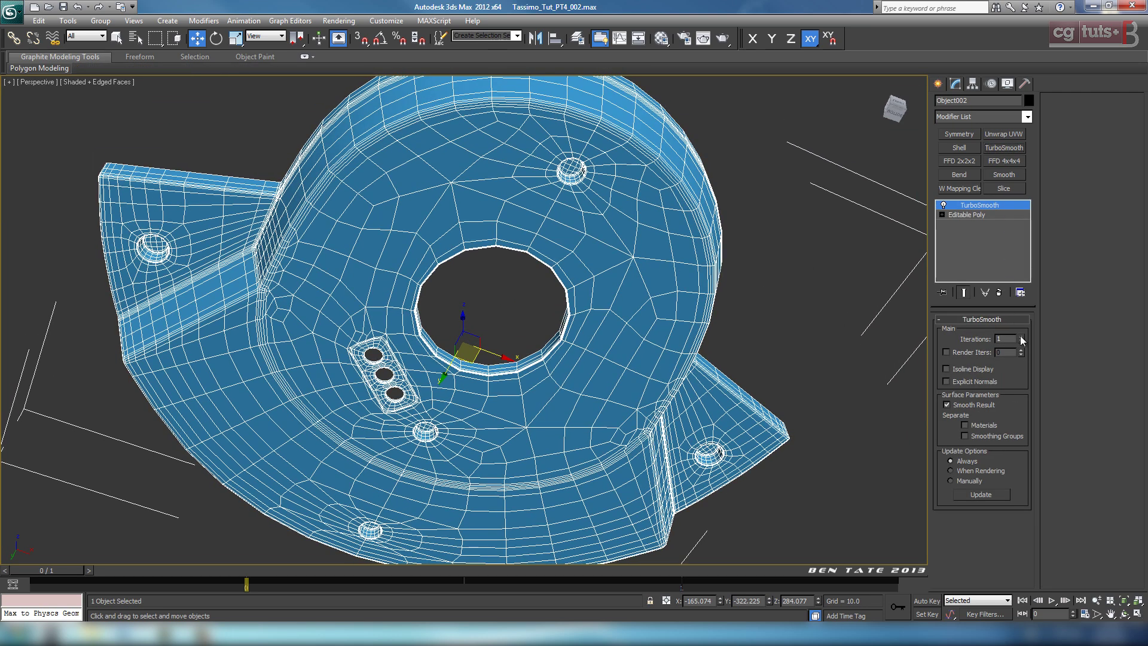
pyautogui.click(1022, 337)
pyautogui.click(988, 367)
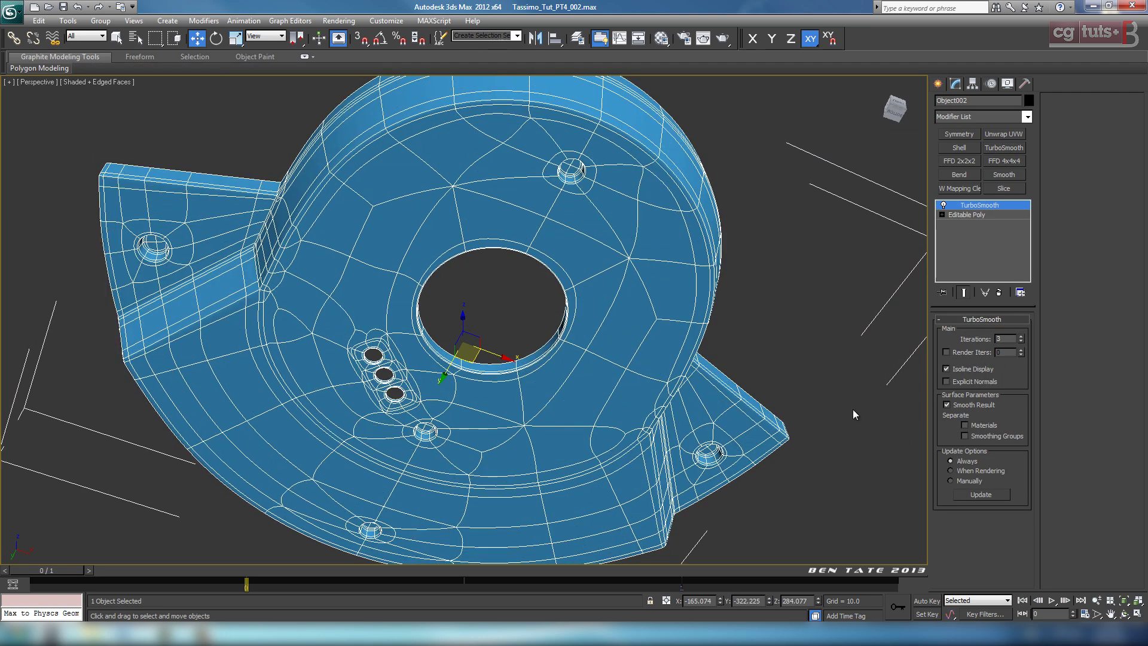
# Examine the smoothed underside without edge display, checking the three strip holes and the surrounding surface from several angles.
pyautogui.keyDown('alt'); pyautogui.moveTo(853, 409); pyautogui.dragTo(786, 361, button='middle'); pyautogui.keyUp('alt')
pyautogui.press('F4')
pyautogui.moveTo(723, 341)
pyautogui.keyDown('alt'); pyautogui.mouseDown(button='middle')
pyautogui.moveTo(648, 340)
pyautogui.moveTo(705, 304)
pyautogui.moveTo(707, 369)
pyautogui.moveTo(780, 353)
pyautogui.mouseUp(button='middle'); pyautogui.keyUp('alt')
pyautogui.scroll(4, 686, 264)
pyautogui.moveTo(685, 264); pyautogui.dragTo(618, 410, button='middle')
pyautogui.scroll(2, 590, 441)
pyautogui.scroll(-4, 548, 446)
pyautogui.keyDown('alt'); pyautogui.moveTo(525, 365); pyautogui.dragTo(550, 370, button='middle'); pyautogui.keyUp('alt')
pyautogui.scroll(-4, 542, 335)
pyautogui.scroll(-5, 599, 384)
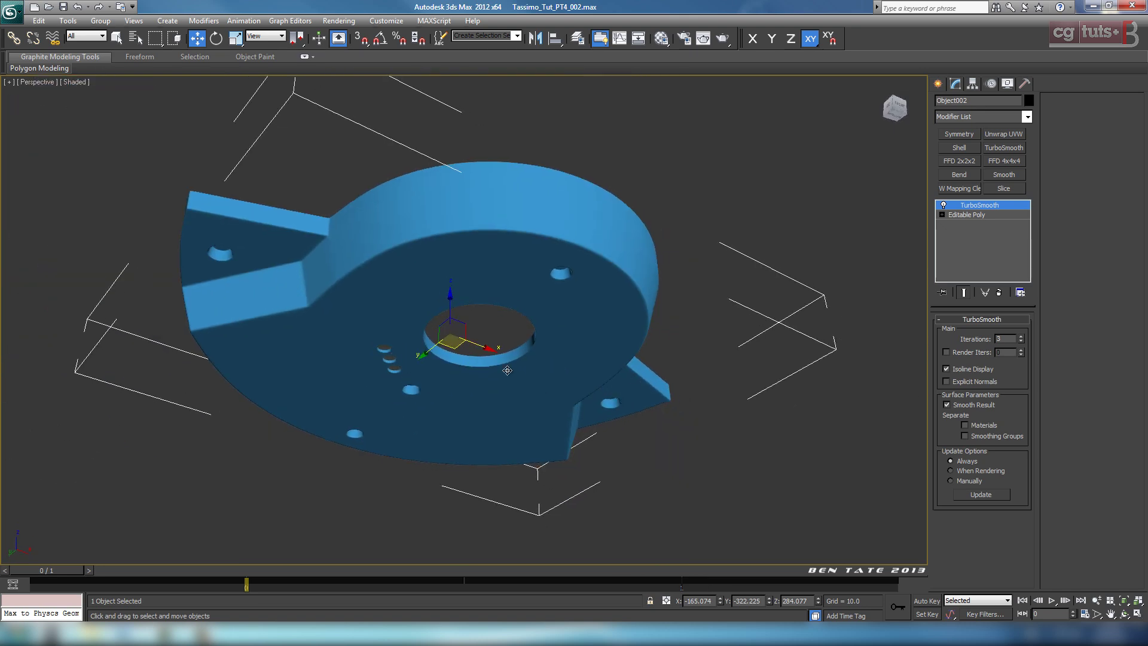
pyautogui.moveTo(673, 418); pyautogui.dragTo(669, 431, button='middle')
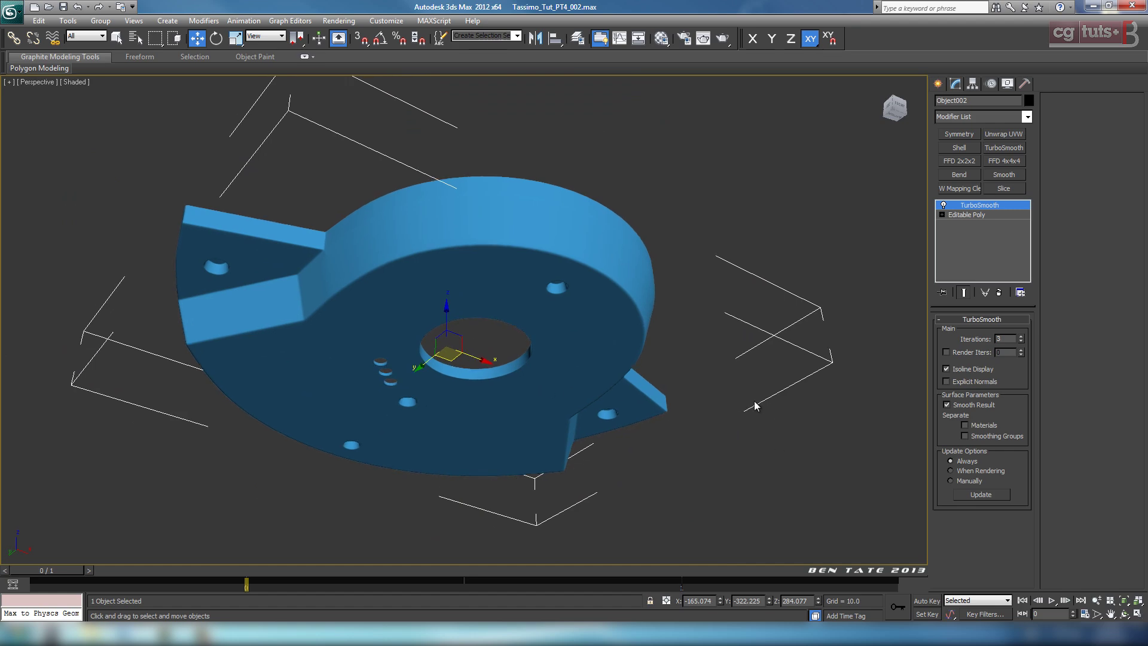
# Bring back the hidden coffee machine parts and view the smoothed underside in place from below.
pyautogui.rightClick(755, 400)
pyautogui.click(810, 345)
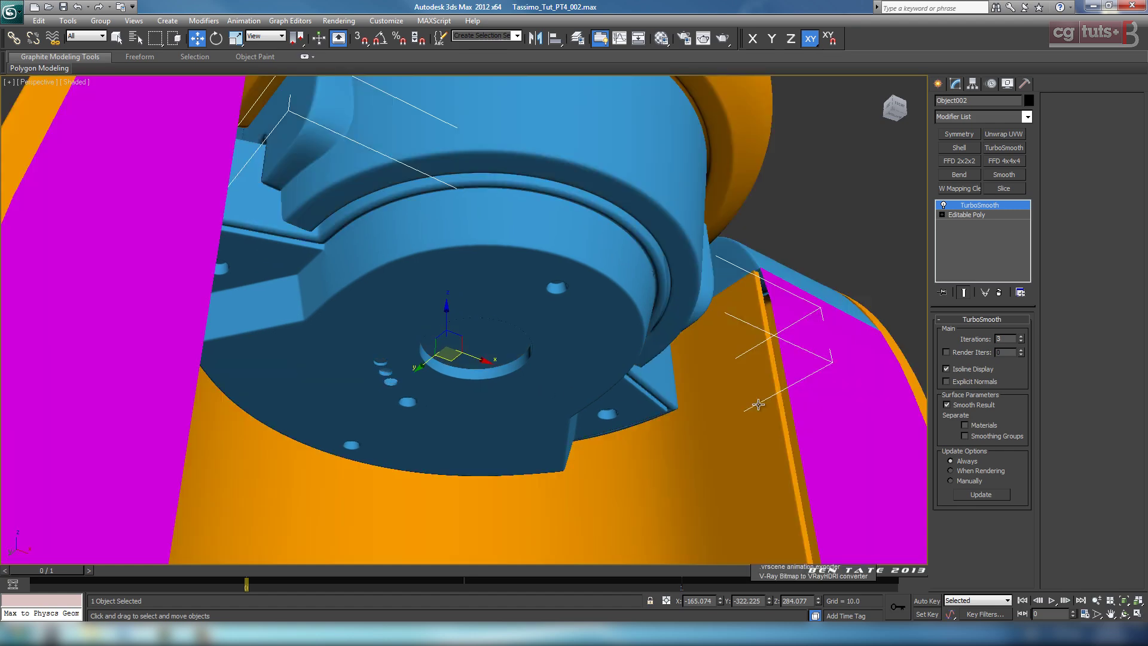
pyautogui.moveTo(658, 361)
pyautogui.keyDown('alt'); pyautogui.mouseDown(button='middle')
pyautogui.moveTo(627, 362)
pyautogui.moveTo(673, 363)
pyautogui.mouseUp(button='middle'); pyautogui.keyUp('alt')
pyautogui.keyDown('alt'); pyautogui.moveTo(687, 347); pyautogui.dragTo(723, 379, button='middle'); pyautogui.keyUp('alt')
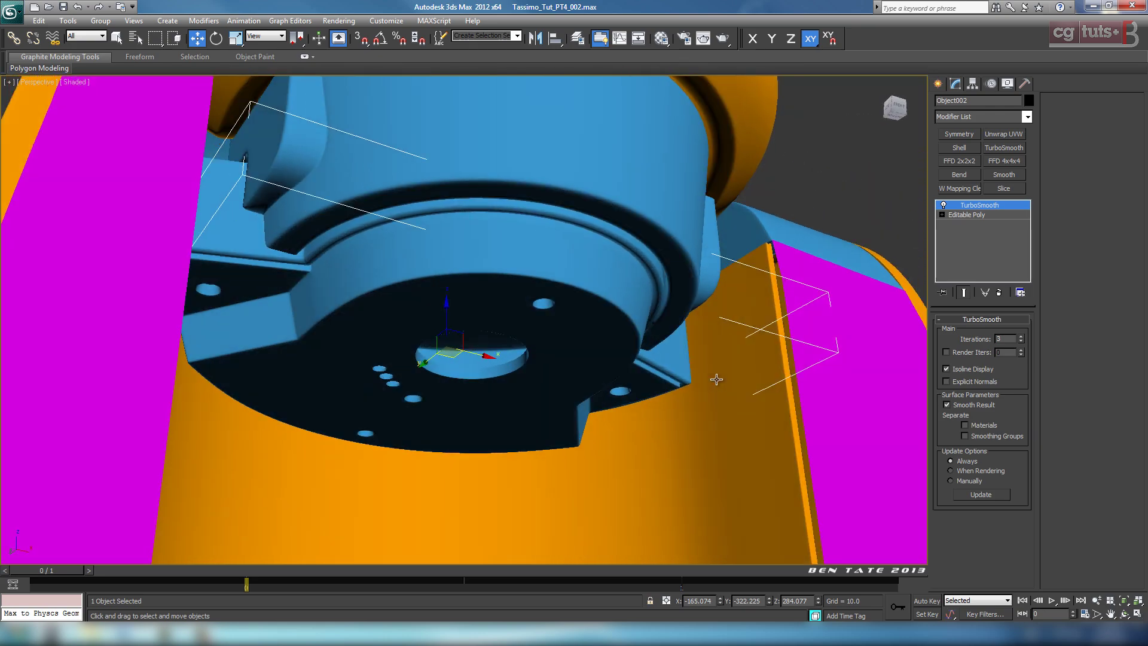